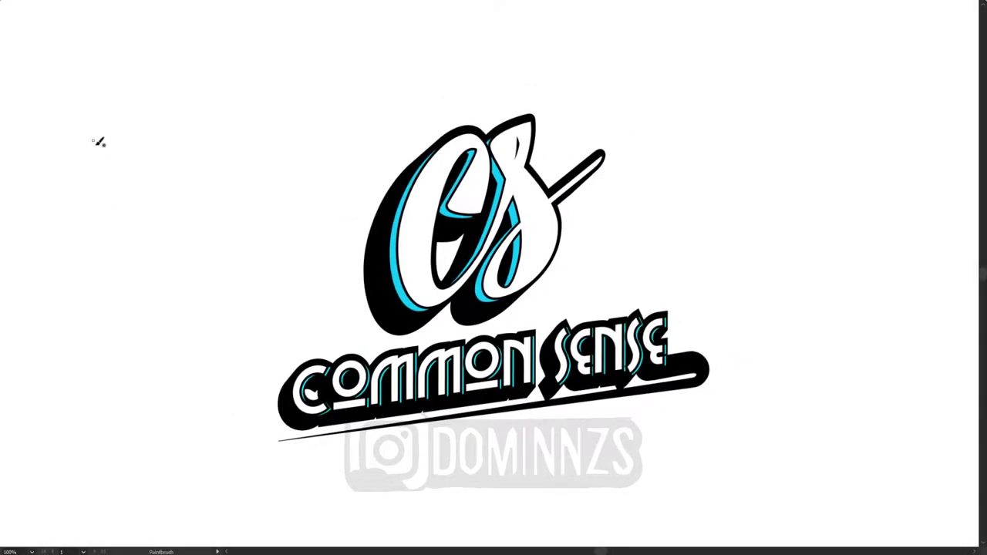
Hand-letter the note 'HAIR body' in the artboard's upper-left corner with the paintbrush
{"action": "mouse_move", "coordinate": [110, 145]}
{"action": "left_mouse_down"}
{"action": "mouse_move", "coordinate": [141, 136]}
{"action": "mouse_move", "coordinate": [173, 149]}
{"action": "mouse_move", "coordinate": [199, 141]}
{"action": "mouse_move", "coordinate": [202, 162]}
{"action": "mouse_move", "coordinate": [208, 138]}
{"action": "left_mouse_up"}
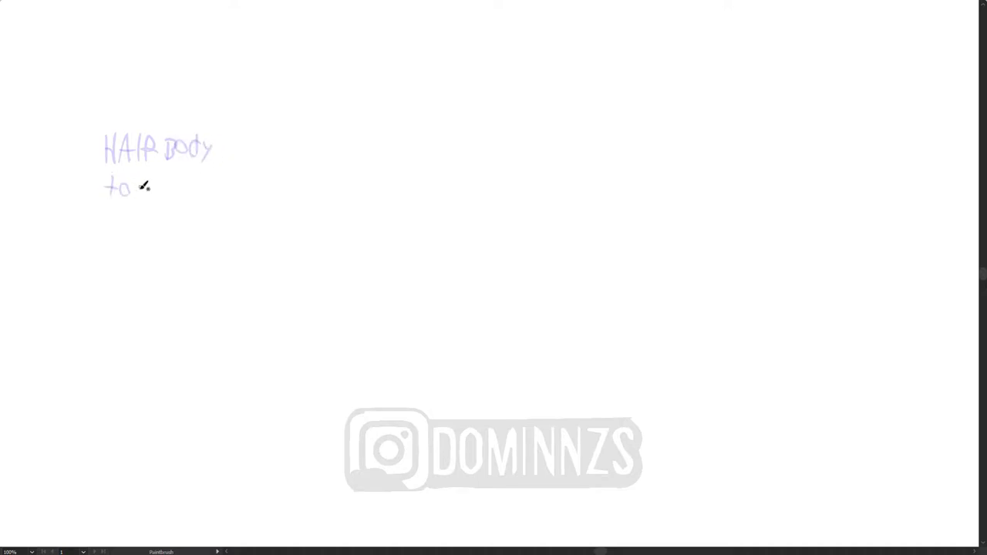
Finish writing 'today!' and add the notes 'Start With' and 'Big head' below it
{"action": "left_click_drag", "start_coordinate": [165, 187], "coordinate": [170, 191]}
{"action": "left_click_drag", "start_coordinate": [175, 182], "coordinate": [170, 205]}
{"action": "left_click_drag", "start_coordinate": [195, 162], "coordinate": [187, 185]}
{"action": "left_click", "coordinate": [186, 194]}
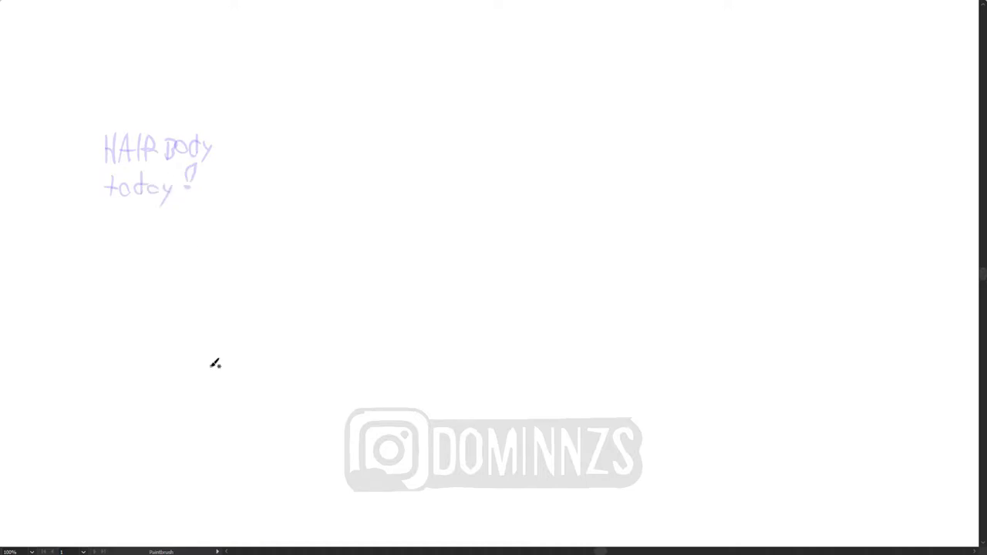
{"action": "mouse_move", "coordinate": [187, 245]}
{"action": "left_mouse_down"}
{"action": "mouse_move", "coordinate": [257, 239]}
{"action": "mouse_move", "coordinate": [299, 248]}
{"action": "left_mouse_up"}
{"action": "left_click_drag", "start_coordinate": [190, 271], "coordinate": [270, 279]}
Sketch an oval head with a centre line and horizontal eye and mouth guides
{"action": "mouse_move", "coordinate": [494, 292]}
{"action": "left_mouse_down"}
{"action": "mouse_move", "coordinate": [449, 270]}
{"action": "mouse_move", "coordinate": [421, 175]}
{"action": "left_mouse_up"}
{"action": "mouse_move", "coordinate": [478, 290]}
{"action": "left_mouse_down"}
{"action": "mouse_move", "coordinate": [454, 260]}
{"action": "mouse_move", "coordinate": [463, 108]}
{"action": "mouse_move", "coordinate": [542, 253]}
{"action": "mouse_move", "coordinate": [542, 121]}
{"action": "mouse_move", "coordinate": [436, 106]}
{"action": "left_mouse_up"}
{"action": "mouse_move", "coordinate": [497, 312]}
{"action": "left_mouse_down"}
{"action": "mouse_move", "coordinate": [483, 102]}
{"action": "mouse_move", "coordinate": [492, 270]}
{"action": "left_mouse_up"}
{"action": "left_click_drag", "start_coordinate": [426, 207], "coordinate": [560, 196]}
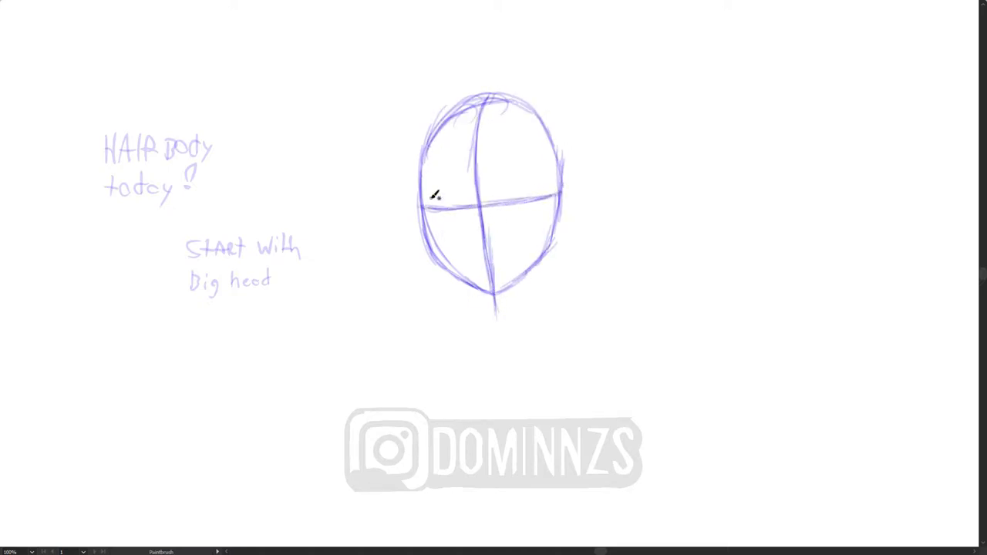
{"action": "left_click_drag", "start_coordinate": [426, 207], "coordinate": [560, 198]}
{"action": "left_click_drag", "start_coordinate": [421, 231], "coordinate": [558, 222]}
{"action": "mouse_move", "coordinate": [430, 263]}
{"action": "left_mouse_down"}
{"action": "mouse_move", "coordinate": [481, 273]}
{"action": "mouse_move", "coordinate": [549, 253]}
{"action": "left_mouse_up"}
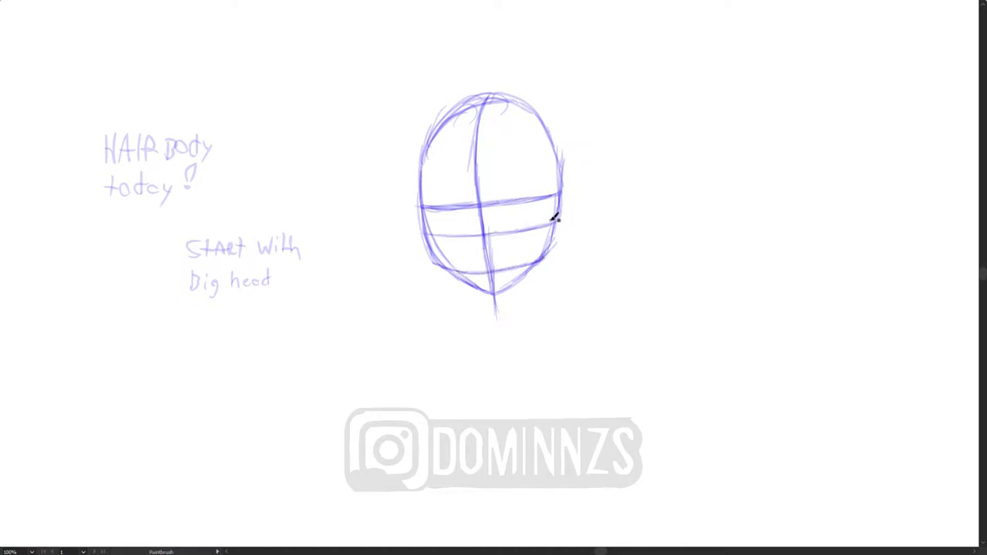
Draw an arrow toward the head and write the note 'Lines = eyes/mouth'
{"action": "left_click_drag", "start_coordinate": [286, 162], "coordinate": [356, 186]}
{"action": "left_click_drag", "start_coordinate": [344, 174], "coordinate": [340, 194]}
{"action": "mouse_move", "coordinate": [250, 130]}
{"action": "left_mouse_down"}
{"action": "mouse_move", "coordinate": [286, 150]}
{"action": "mouse_move", "coordinate": [250, 158]}
{"action": "mouse_move", "coordinate": [326, 148]}
{"action": "left_mouse_up"}
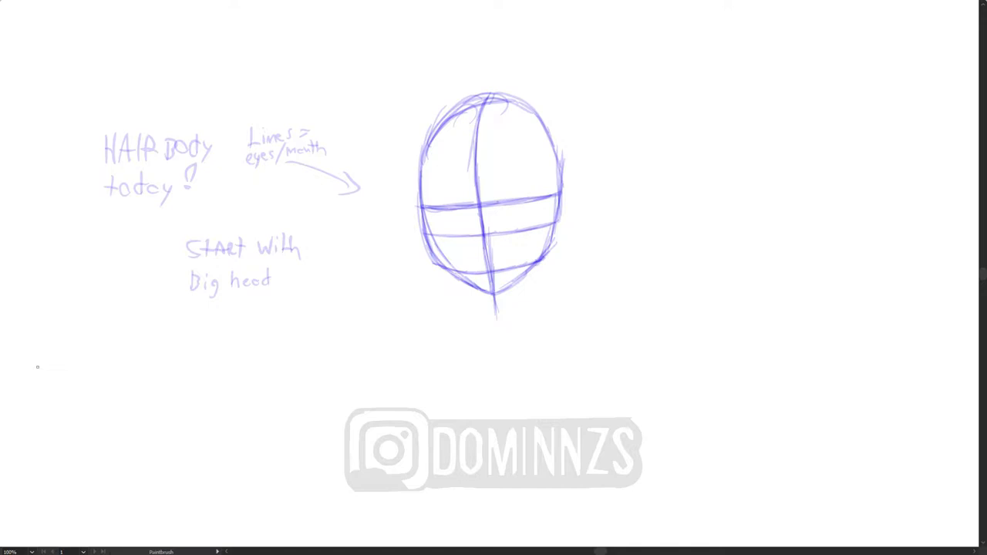
Add a chin stroke and write the 'NoTriangle?' note with an arrow at the lower left
{"action": "left_click_drag", "start_coordinate": [483, 285], "coordinate": [477, 307]}
{"action": "left_click_drag", "start_coordinate": [146, 392], "coordinate": [236, 387]}
{"action": "left_click_drag", "start_coordinate": [216, 378], "coordinate": [199, 405]}
{"action": "left_click_drag", "start_coordinate": [82, 378], "coordinate": [97, 351]}
{"action": "left_click_drag", "start_coordinate": [112, 356], "coordinate": [128, 374]}
{"action": "left_click_drag", "start_coordinate": [139, 373], "coordinate": [151, 357]}
{"action": "mouse_move", "coordinate": [159, 361]}
{"action": "left_mouse_down"}
{"action": "mouse_move", "coordinate": [227, 346]}
{"action": "mouse_move", "coordinate": [230, 358]}
{"action": "left_mouse_up"}
{"action": "left_click_drag", "start_coordinate": [483, 289], "coordinate": [478, 298]}
Sketch the neck lines and two shoulder circles under the head
{"action": "left_click_drag", "start_coordinate": [387, 312], "coordinate": [617, 295]}
{"action": "left_click_drag", "start_coordinate": [429, 305], "coordinate": [420, 385]}
{"action": "mouse_move", "coordinate": [451, 330]}
{"action": "left_mouse_down"}
{"action": "mouse_move", "coordinate": [421, 383]}
{"action": "mouse_move", "coordinate": [617, 294]}
{"action": "mouse_move", "coordinate": [575, 375]}
{"action": "left_mouse_up"}
{"action": "mouse_move", "coordinate": [535, 266]}
{"action": "left_mouse_down"}
{"action": "mouse_move", "coordinate": [551, 287]}
{"action": "mouse_move", "coordinate": [592, 291]}
{"action": "mouse_move", "coordinate": [625, 356]}
{"action": "left_mouse_up"}
{"action": "left_click_drag", "start_coordinate": [464, 312], "coordinate": [414, 374]}
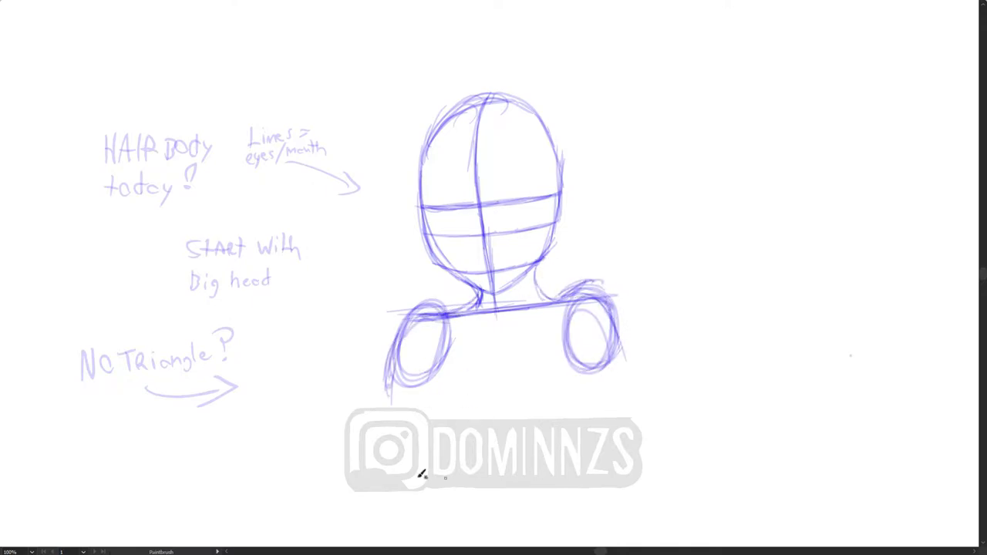
Write 'Potato method for BOOBS!' and sketch two chest ovals and the right body line
{"action": "mouse_move", "coordinate": [781, 159]}
{"action": "left_mouse_down"}
{"action": "mouse_move", "coordinate": [837, 185]}
{"action": "mouse_move", "coordinate": [950, 173]}
{"action": "mouse_move", "coordinate": [844, 216]}
{"action": "mouse_move", "coordinate": [931, 219]}
{"action": "left_mouse_up"}
{"action": "mouse_move", "coordinate": [455, 463]}
{"action": "left_mouse_down"}
{"action": "mouse_move", "coordinate": [423, 421]}
{"action": "mouse_move", "coordinate": [456, 457]}
{"action": "mouse_move", "coordinate": [471, 432]}
{"action": "left_mouse_up"}
{"action": "mouse_move", "coordinate": [432, 385]}
{"action": "left_mouse_down"}
{"action": "mouse_move", "coordinate": [436, 424]}
{"action": "mouse_move", "coordinate": [440, 353]}
{"action": "mouse_move", "coordinate": [504, 441]}
{"action": "mouse_move", "coordinate": [586, 440]}
{"action": "mouse_move", "coordinate": [567, 427]}
{"action": "mouse_move", "coordinate": [577, 370]}
{"action": "mouse_move", "coordinate": [584, 416]}
{"action": "left_mouse_up"}
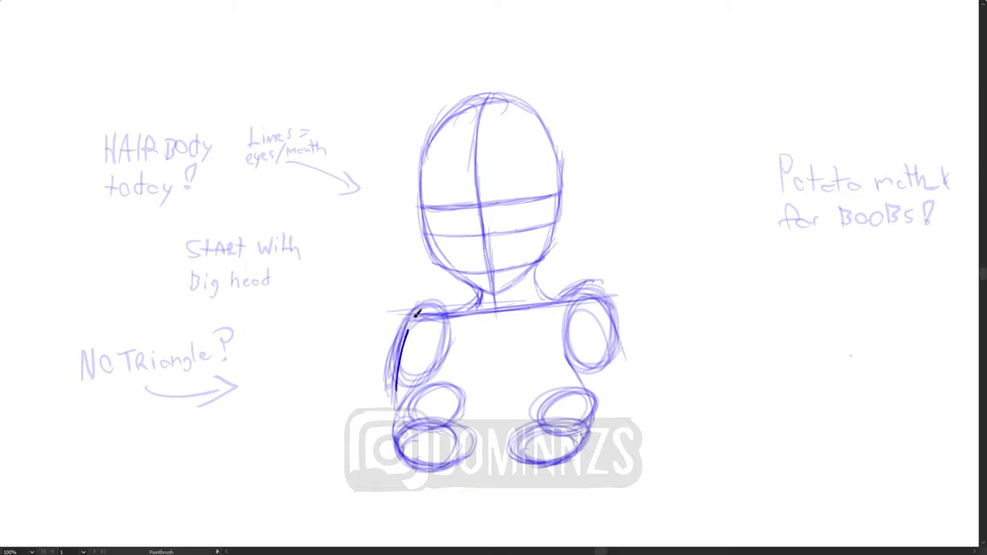
{"action": "left_click_drag", "start_coordinate": [609, 293], "coordinate": [632, 488]}
Add a bottom-left note with an arrow and lines below both chest ovals, undoing a stray stroke
{"action": "left_click_drag", "start_coordinate": [202, 462], "coordinate": [258, 459]}
{"action": "left_click_drag", "start_coordinate": [104, 455], "coordinate": [193, 459]}
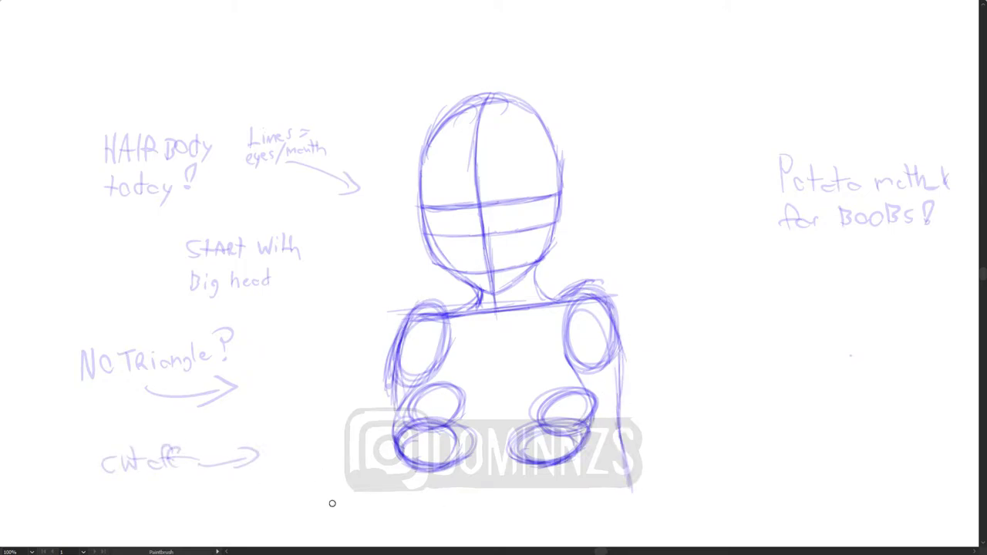
{"action": "mouse_move", "coordinate": [430, 466]}
{"action": "left_mouse_down"}
{"action": "mouse_move", "coordinate": [426, 503]}
{"action": "mouse_move", "coordinate": [401, 505]}
{"action": "left_mouse_up"}
{"action": "left_click_drag", "start_coordinate": [588, 447], "coordinate": [575, 495]}
{"action": "left_click_drag", "start_coordinate": [617, 405], "coordinate": [629, 479]}
{"action": "key", "text": "ctrl+z"}
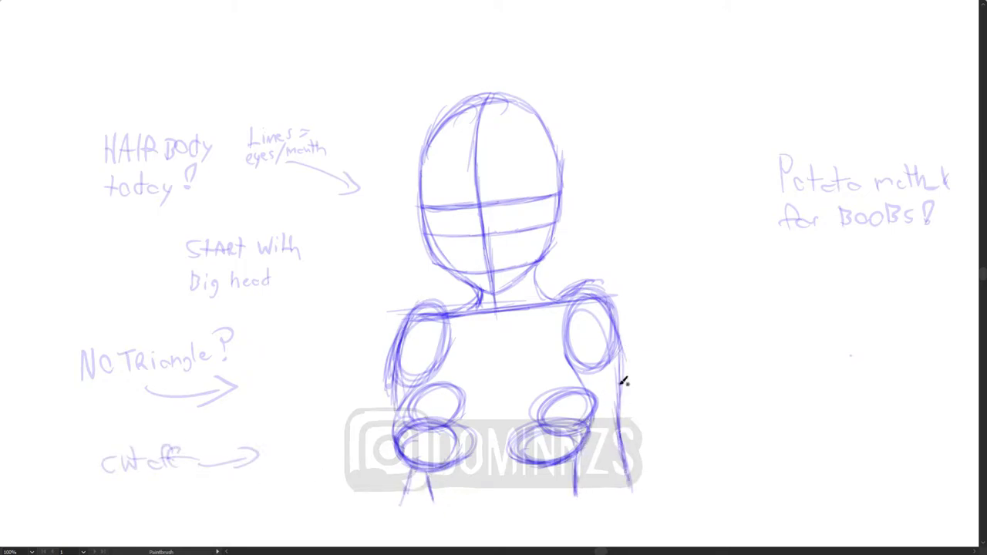
Write 'Big ANIme eyes' with an arrow, then draw two eye circles and an eyelid curve
{"action": "left_click_drag", "start_coordinate": [775, 122], "coordinate": [682, 162]}
{"action": "mouse_move", "coordinate": [737, 86]}
{"action": "left_mouse_down"}
{"action": "mouse_move", "coordinate": [883, 89]}
{"action": "mouse_move", "coordinate": [930, 97]}
{"action": "left_mouse_up"}
{"action": "left_click_drag", "start_coordinate": [455, 190], "coordinate": [454, 192]}
{"action": "left_click_drag", "start_coordinate": [523, 185], "coordinate": [521, 188]}
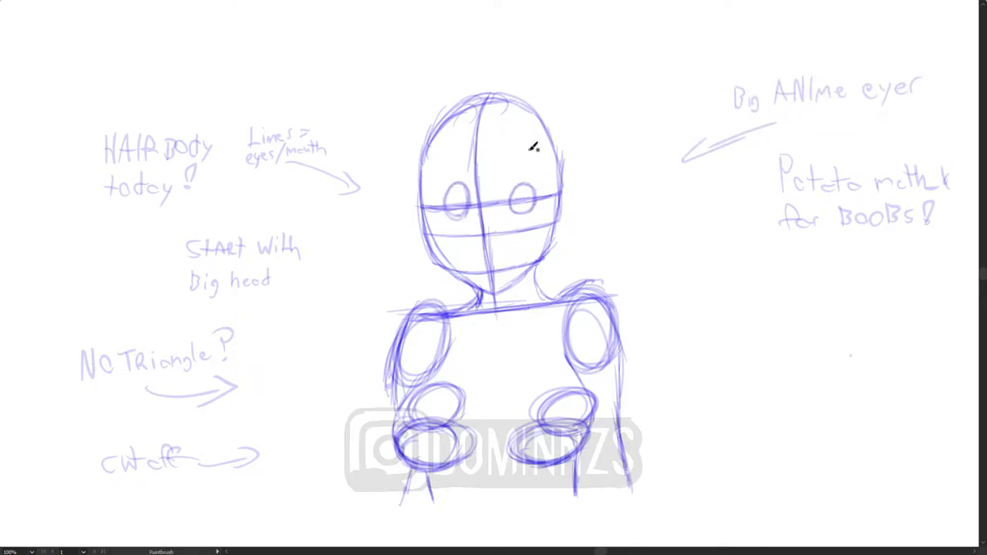
{"action": "mouse_move", "coordinate": [429, 213]}
{"action": "left_mouse_down"}
{"action": "mouse_move", "coordinate": [468, 188]}
{"action": "mouse_move", "coordinate": [544, 193]}
{"action": "left_mouse_up"}
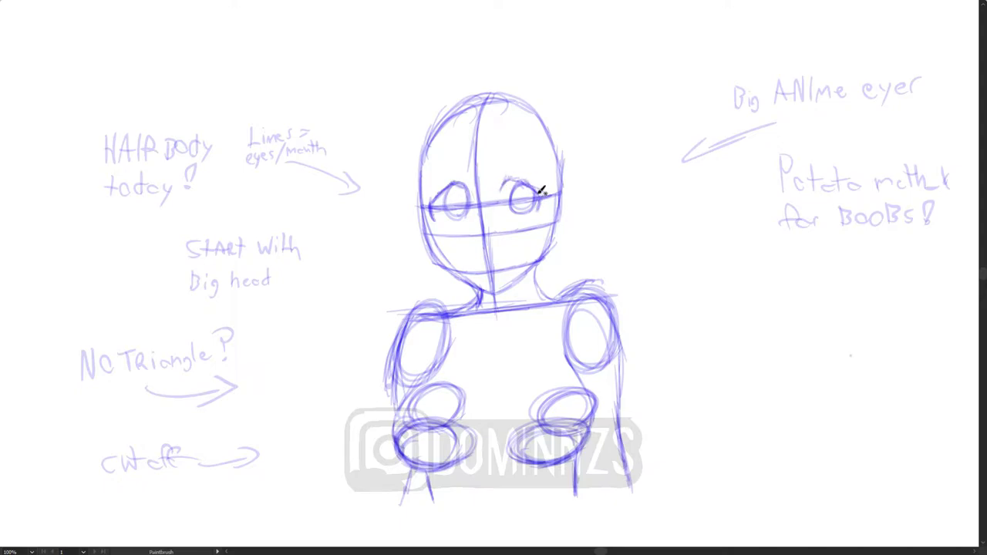
Sketch the mouth and chest contours, and write the 'need Big HAir' note with an arrow
{"action": "left_click_drag", "start_coordinate": [505, 268], "coordinate": [481, 263]}
{"action": "mouse_move", "coordinate": [475, 376]}
{"action": "left_mouse_down"}
{"action": "mouse_move", "coordinate": [530, 414]}
{"action": "mouse_move", "coordinate": [447, 342]}
{"action": "mouse_move", "coordinate": [501, 324]}
{"action": "mouse_move", "coordinate": [481, 210]}
{"action": "mouse_move", "coordinate": [452, 258]}
{"action": "mouse_move", "coordinate": [509, 266]}
{"action": "left_mouse_up"}
{"action": "mouse_move", "coordinate": [767, 303]}
{"action": "left_mouse_down"}
{"action": "mouse_move", "coordinate": [682, 259]}
{"action": "mouse_move", "coordinate": [828, 323]}
{"action": "mouse_move", "coordinate": [789, 375]}
{"action": "mouse_move", "coordinate": [802, 378]}
{"action": "left_mouse_up"}
Draw big wavy hair with bangs and side strands, irises in both eyes, and eyebrows
{"action": "mouse_move", "coordinate": [468, 286]}
{"action": "left_mouse_down"}
{"action": "mouse_move", "coordinate": [461, 177]}
{"action": "mouse_move", "coordinate": [471, 108]}
{"action": "mouse_move", "coordinate": [507, 154]}
{"action": "mouse_move", "coordinate": [522, 237]}
{"action": "mouse_move", "coordinate": [511, 159]}
{"action": "mouse_move", "coordinate": [584, 170]}
{"action": "mouse_move", "coordinate": [441, 278]}
{"action": "mouse_move", "coordinate": [429, 159]}
{"action": "left_mouse_up"}
{"action": "mouse_move", "coordinate": [413, 304]}
{"action": "left_mouse_down"}
{"action": "mouse_move", "coordinate": [443, 68]}
{"action": "mouse_move", "coordinate": [584, 139]}
{"action": "mouse_move", "coordinate": [632, 315]}
{"action": "left_mouse_up"}
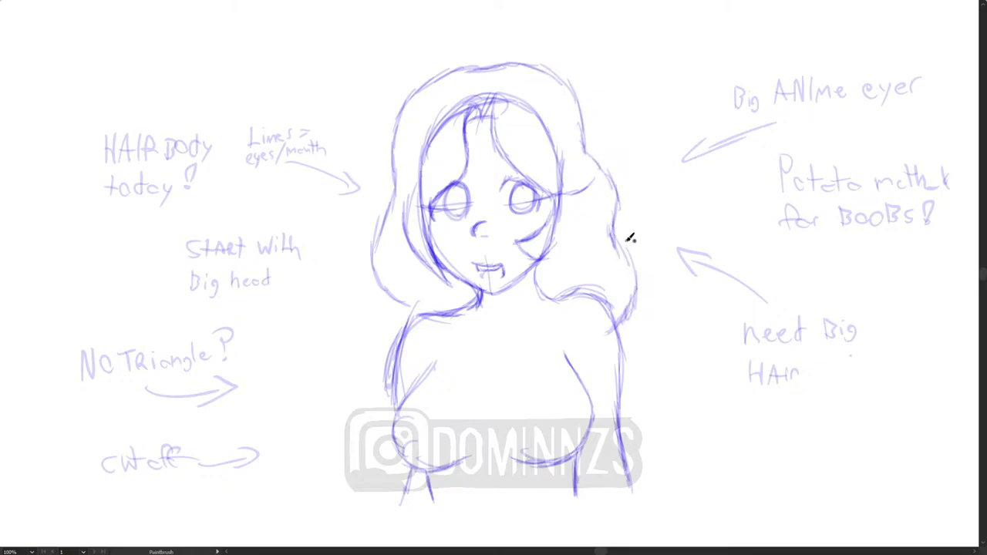
{"action": "mouse_move", "coordinate": [630, 238]}
{"action": "left_mouse_down"}
{"action": "mouse_move", "coordinate": [574, 181]}
{"action": "mouse_move", "coordinate": [580, 226]}
{"action": "mouse_move", "coordinate": [542, 170]}
{"action": "mouse_move", "coordinate": [417, 100]}
{"action": "mouse_move", "coordinate": [382, 231]}
{"action": "mouse_move", "coordinate": [452, 128]}
{"action": "left_mouse_up"}
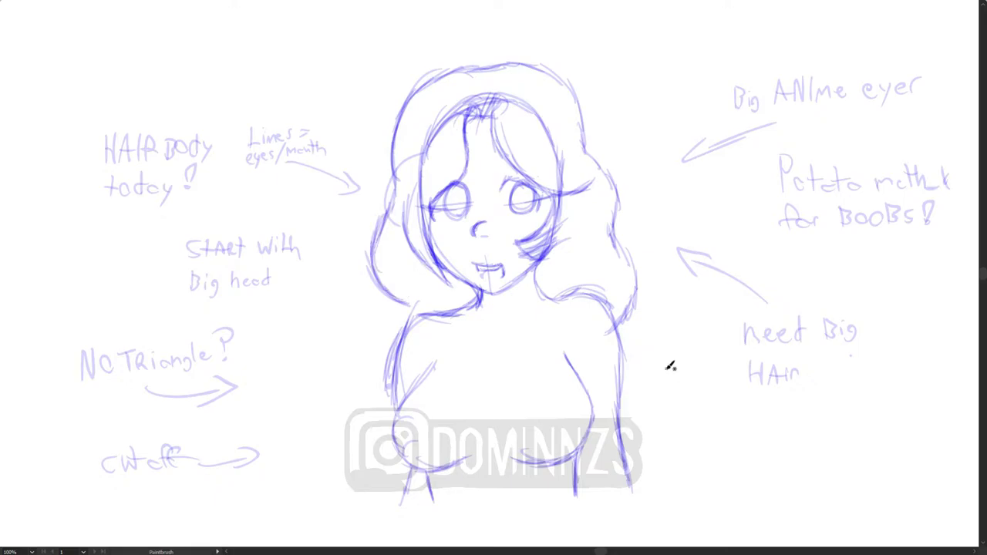
{"action": "mouse_move", "coordinate": [468, 187]}
{"action": "left_mouse_down"}
{"action": "mouse_move", "coordinate": [455, 199]}
{"action": "mouse_move", "coordinate": [537, 196]}
{"action": "left_mouse_up"}
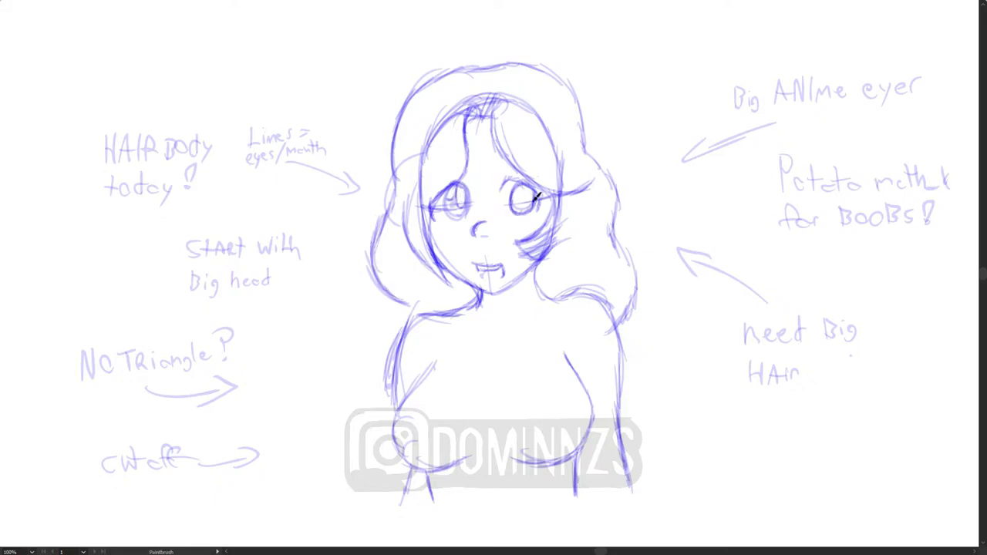
{"action": "mouse_move", "coordinate": [426, 171]}
{"action": "left_mouse_down"}
{"action": "mouse_move", "coordinate": [490, 143]}
{"action": "mouse_move", "coordinate": [536, 152]}
{"action": "left_mouse_up"}
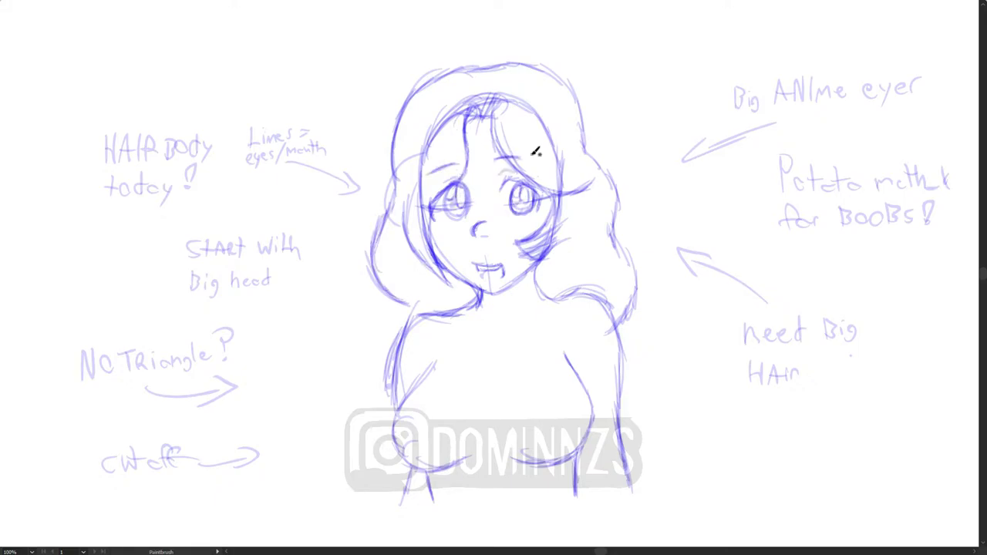
{"action": "mouse_move", "coordinate": [543, 244]}
{"action": "left_mouse_down"}
{"action": "mouse_move", "coordinate": [553, 285]}
{"action": "mouse_move", "coordinate": [575, 232]}
{"action": "left_mouse_up"}
Undo the last sketch strokes and write the note 'clothing!' beside the figure
{"action": "scroll", "coordinate": [544, 154], "scroll_direction": "down", "scroll_amount": 2}
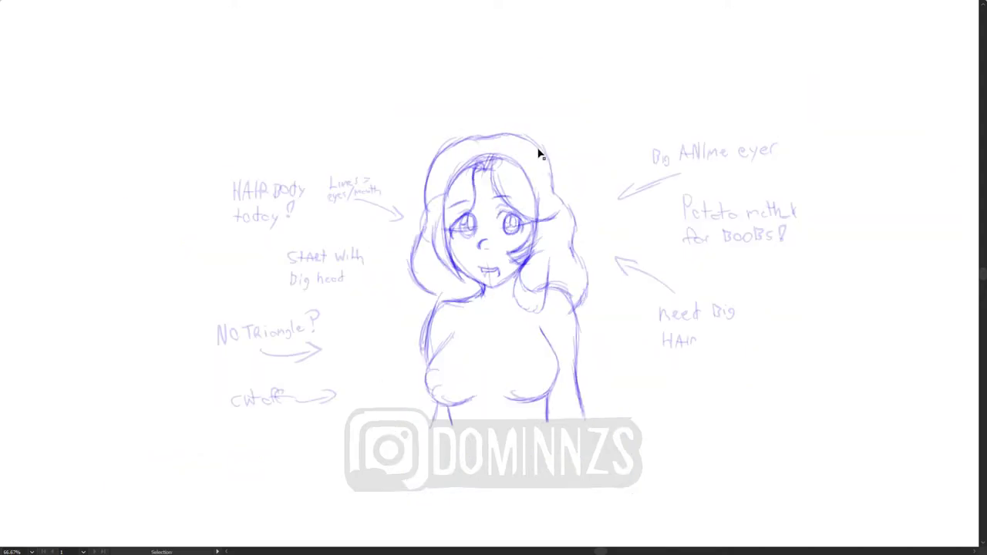
{"action": "scroll", "coordinate": [447, 158], "scroll_direction": "up", "scroll_amount": 2}
{"action": "key", "text": "ctrl+z"}
{"action": "key", "text": "ctrl+z"}
{"action": "key", "text": "ctrl+z"}
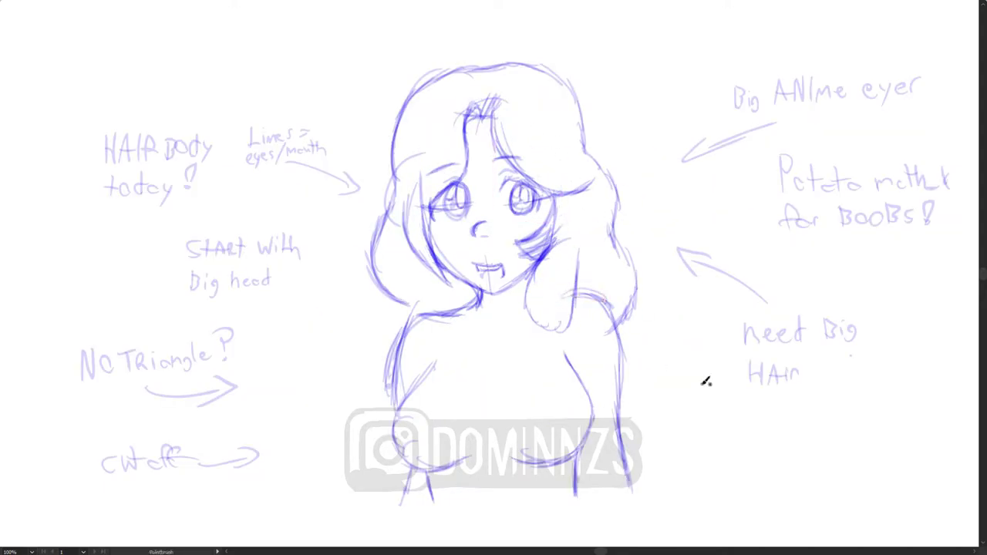
{"action": "mouse_move", "coordinate": [730, 441]}
{"action": "left_mouse_down"}
{"action": "mouse_move", "coordinate": [820, 469]}
{"action": "mouse_move", "coordinate": [850, 426]}
{"action": "left_mouse_up"}
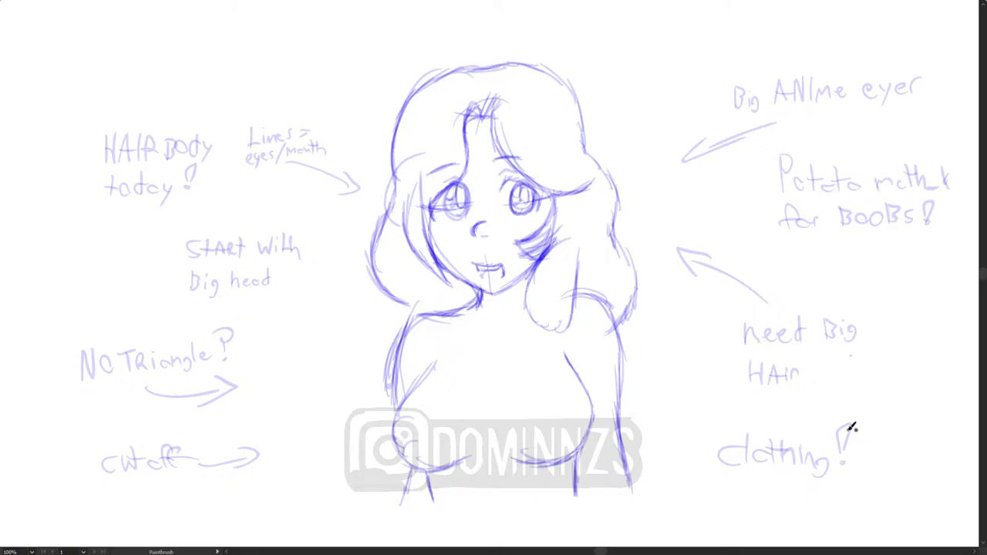
Sketch the shirt collar, cravat, both body outlines and chest lines, undoing one stray curve
{"action": "mouse_move", "coordinate": [492, 287]}
{"action": "left_mouse_down"}
{"action": "mouse_move", "coordinate": [469, 336]}
{"action": "mouse_move", "coordinate": [518, 343]}
{"action": "mouse_move", "coordinate": [543, 308]}
{"action": "left_mouse_up"}
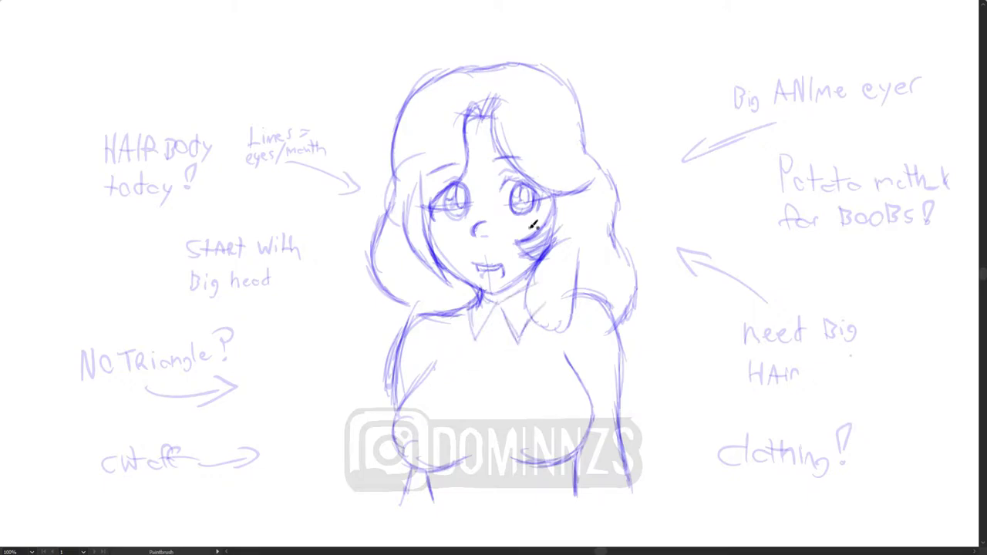
{"action": "mouse_move", "coordinate": [476, 346]}
{"action": "left_mouse_down"}
{"action": "mouse_move", "coordinate": [461, 381]}
{"action": "mouse_move", "coordinate": [536, 372]}
{"action": "mouse_move", "coordinate": [478, 389]}
{"action": "left_mouse_up"}
{"action": "mouse_move", "coordinate": [478, 301]}
{"action": "left_mouse_down"}
{"action": "mouse_move", "coordinate": [433, 320]}
{"action": "mouse_move", "coordinate": [395, 405]}
{"action": "left_mouse_up"}
{"action": "mouse_move", "coordinate": [572, 269]}
{"action": "left_mouse_down"}
{"action": "mouse_move", "coordinate": [636, 384]}
{"action": "mouse_move", "coordinate": [628, 448]}
{"action": "mouse_move", "coordinate": [638, 494]}
{"action": "left_mouse_up"}
{"action": "mouse_move", "coordinate": [483, 481]}
{"action": "left_mouse_down"}
{"action": "mouse_move", "coordinate": [482, 437]}
{"action": "mouse_move", "coordinate": [507, 386]}
{"action": "mouse_move", "coordinate": [506, 490]}
{"action": "left_mouse_up"}
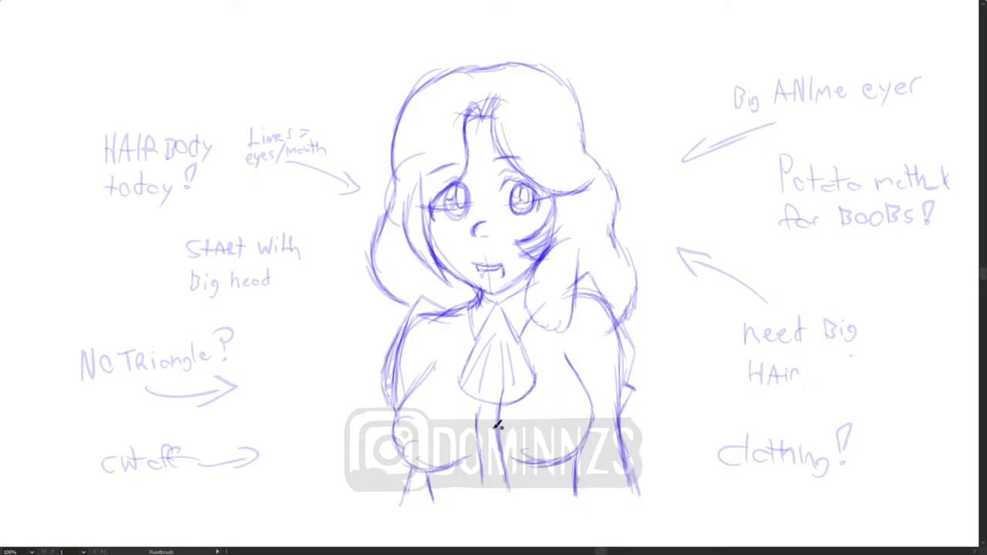
{"action": "left_click_drag", "start_coordinate": [478, 301], "coordinate": [463, 340]}
{"action": "left_click_drag", "start_coordinate": [474, 304], "coordinate": [413, 409]}
{"action": "left_click_drag", "start_coordinate": [544, 333], "coordinate": [549, 365]}
{"action": "left_click_drag", "start_coordinate": [563, 343], "coordinate": [572, 407]}
{"action": "key", "text": "ctrl+z"}
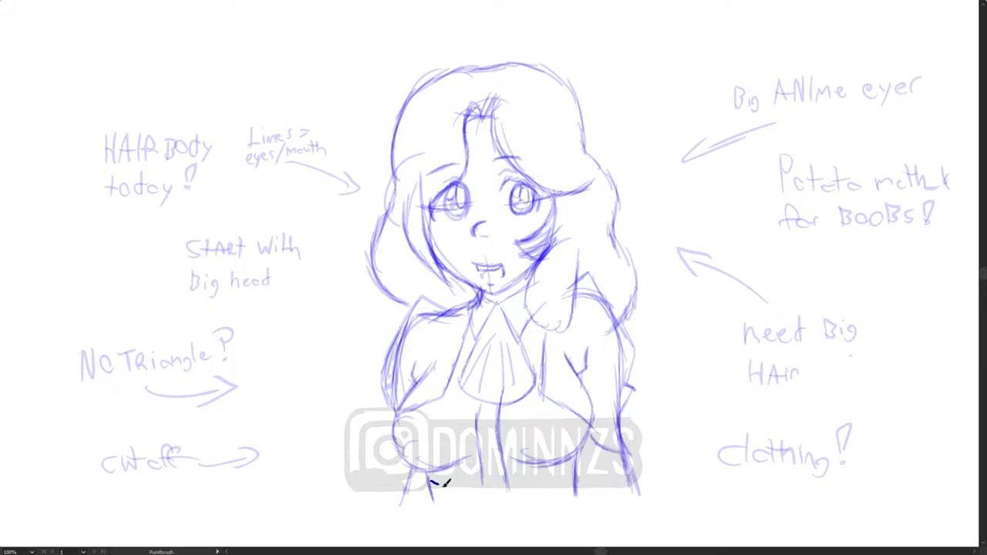
Draw the shirt's lower waist line and sketch glasses across the eyes
{"action": "left_click_drag", "start_coordinate": [444, 483], "coordinate": [637, 480]}
{"action": "left_click_drag", "start_coordinate": [442, 460], "coordinate": [406, 489]}
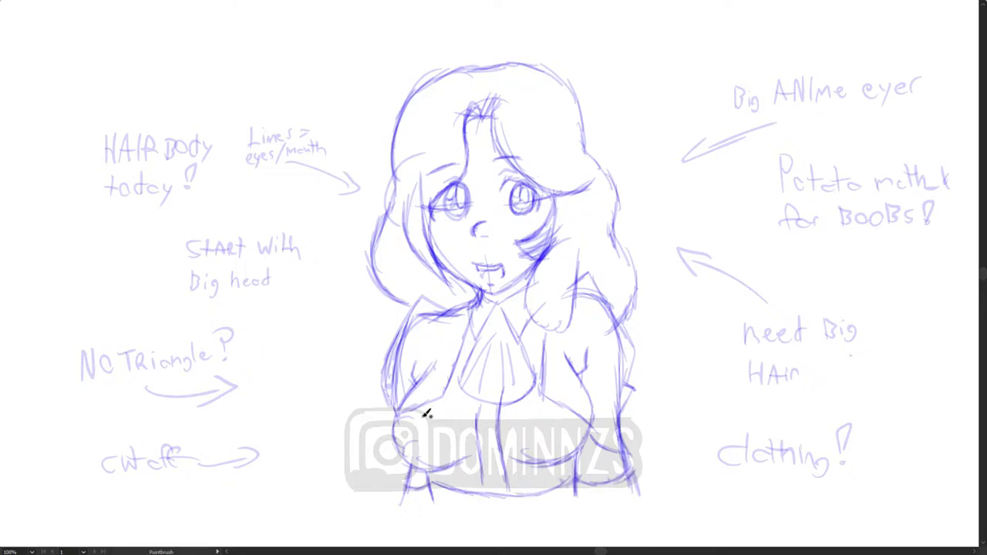
{"action": "mouse_move", "coordinate": [440, 223]}
{"action": "left_mouse_down"}
{"action": "mouse_move", "coordinate": [534, 219]}
{"action": "mouse_move", "coordinate": [455, 236]}
{"action": "left_mouse_up"}
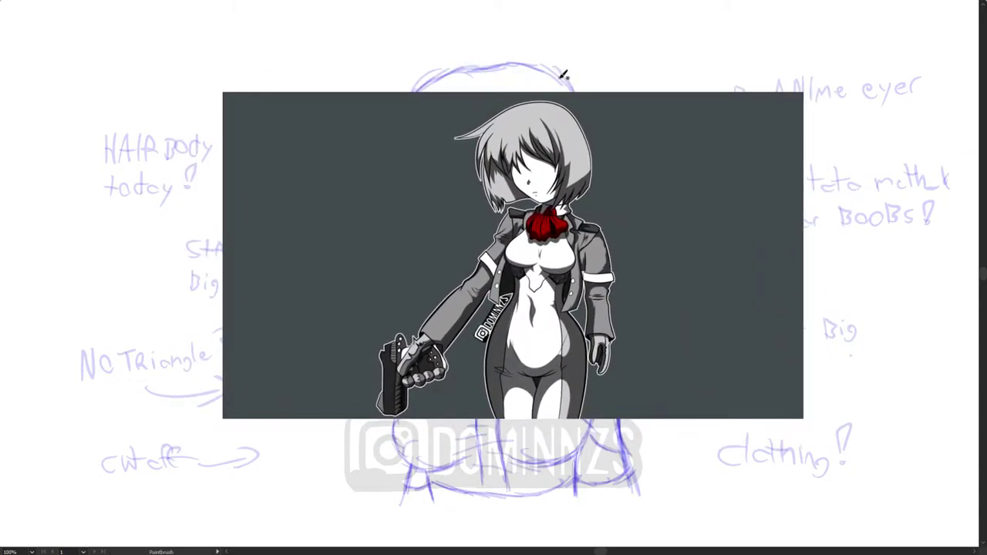
Touch up the head outline, show the layer list, and set the stroke colour to red
{"action": "left_click_drag", "start_coordinate": [440, 72], "coordinate": [415, 90]}
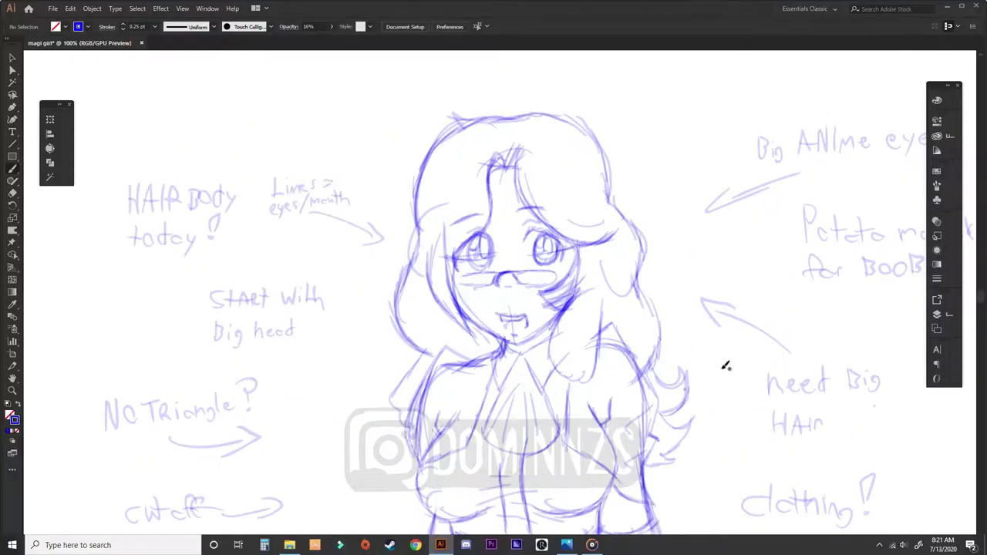
{"action": "left_click", "coordinate": [937, 314]}
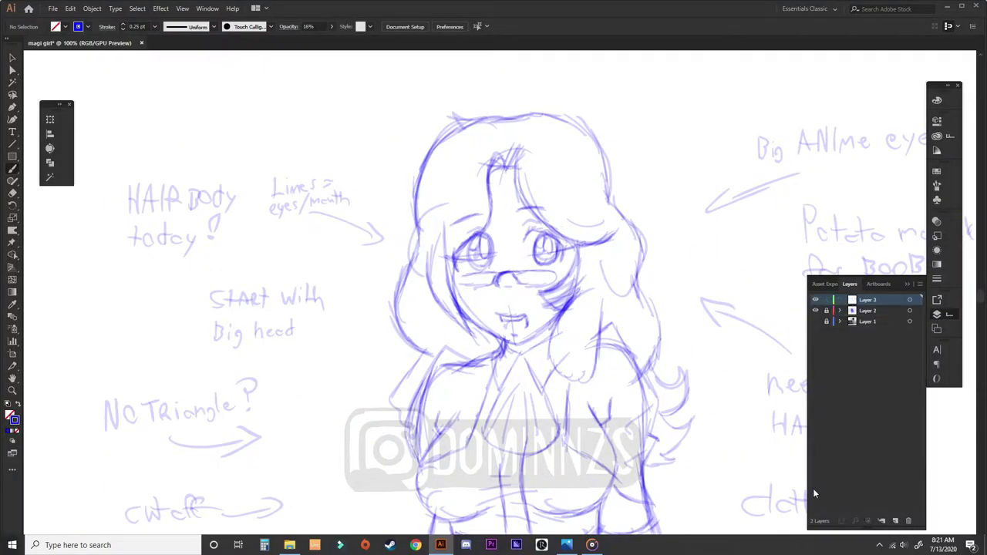
{"action": "left_click", "coordinate": [84, 27]}
{"action": "left_click", "coordinate": [16, 47]}
Write 'DetAil phase!' in red and ink the red jaw line in full-screen view
{"action": "left_click_drag", "start_coordinate": [221, 79], "coordinate": [221, 123]}
{"action": "mouse_move", "coordinate": [244, 116]}
{"action": "left_mouse_down"}
{"action": "mouse_move", "coordinate": [293, 100]}
{"action": "mouse_move", "coordinate": [378, 112]}
{"action": "left_mouse_up"}
{"action": "key", "text": "f"}
{"action": "key", "text": "f"}
{"action": "left_click_drag", "start_coordinate": [885, 386], "coordinate": [884, 428]}
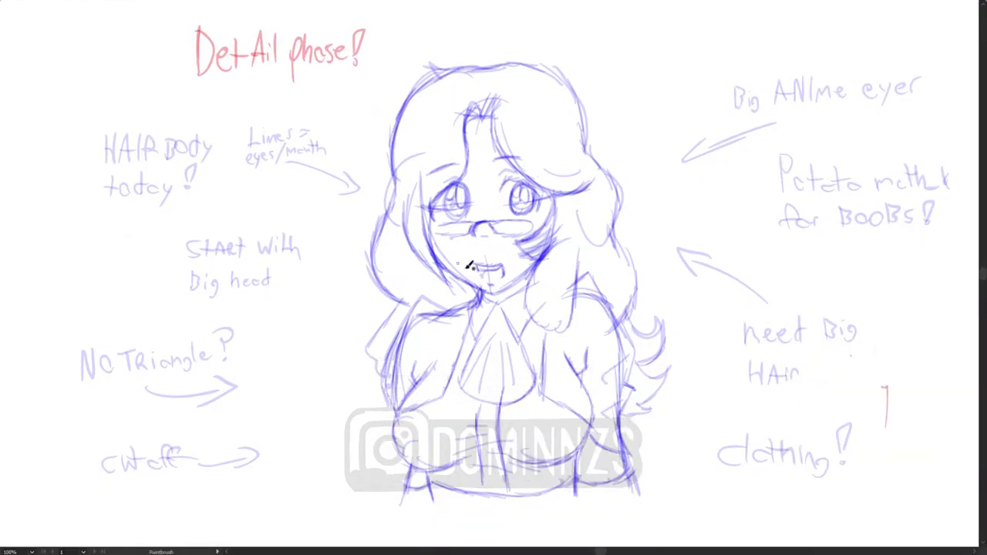
{"action": "left_click_drag", "start_coordinate": [438, 266], "coordinate": [486, 288]}
{"action": "key", "text": "f"}
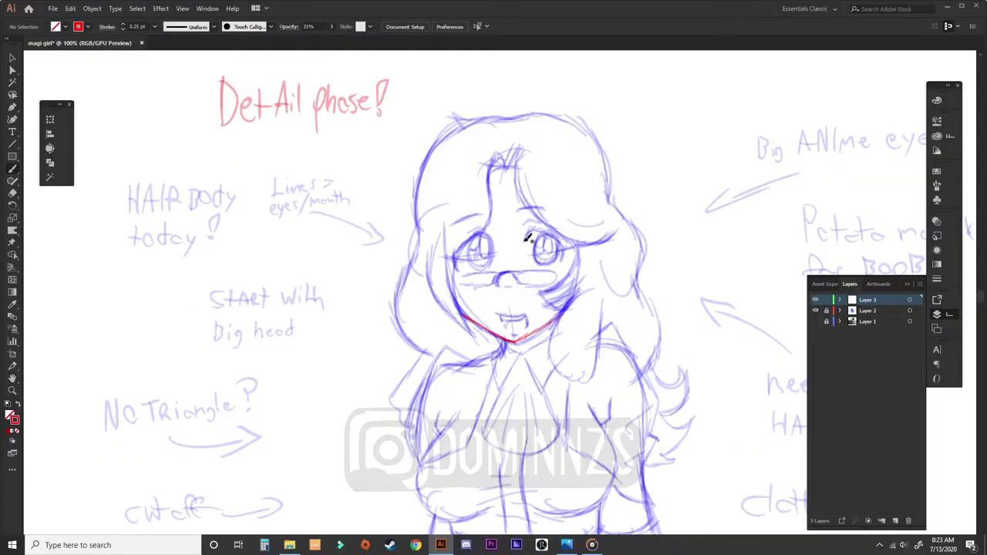
{"action": "left_click_drag", "start_coordinate": [174, 128], "coordinate": [182, 169]}
{"action": "left_click_drag", "start_coordinate": [217, 152], "coordinate": [217, 189]}
Select all the blue sketch strokes and lower their opacity, then return to the brush
{"action": "key", "text": "v"}
{"action": "key", "text": "ctrl+a"}
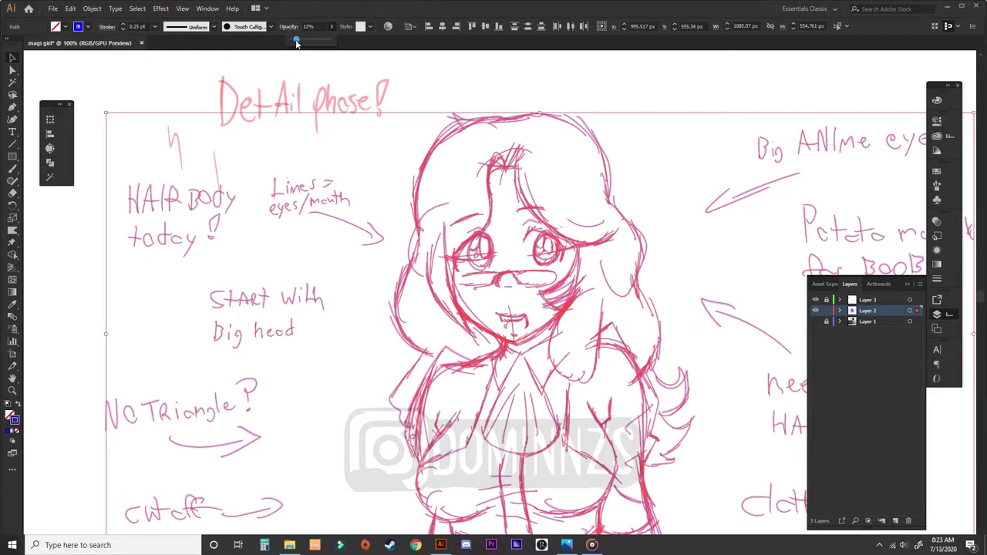
{"action": "left_click", "coordinate": [643, 485]}
{"action": "left_click", "coordinate": [322, 377]}
{"action": "key", "text": "f"}
{"action": "key", "text": "b"}
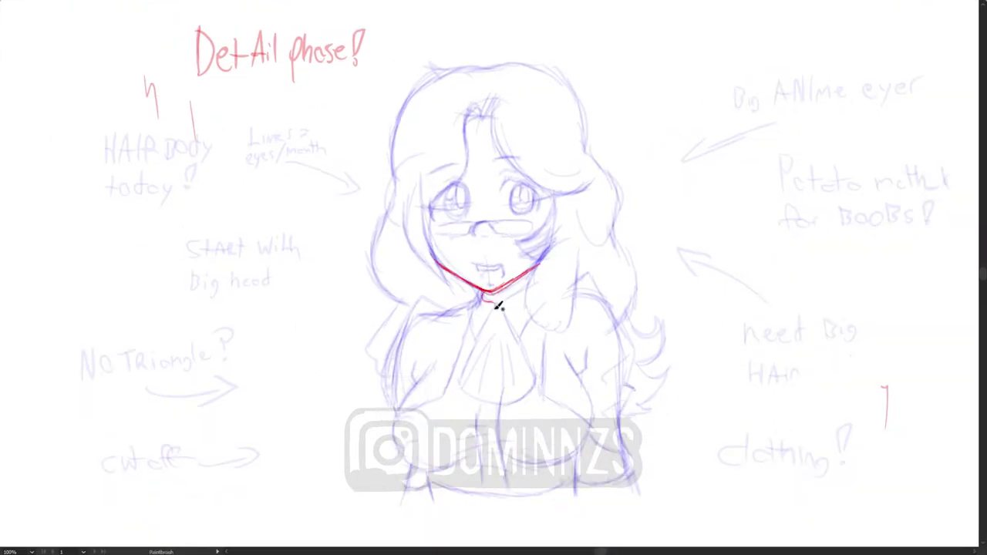
Trace the collar points, cravat, left body outline, upper chest and left arm in red
{"action": "mouse_move", "coordinate": [483, 300]}
{"action": "left_mouse_down"}
{"action": "mouse_move", "coordinate": [485, 326]}
{"action": "mouse_move", "coordinate": [507, 301]}
{"action": "mouse_move", "coordinate": [522, 339]}
{"action": "left_mouse_up"}
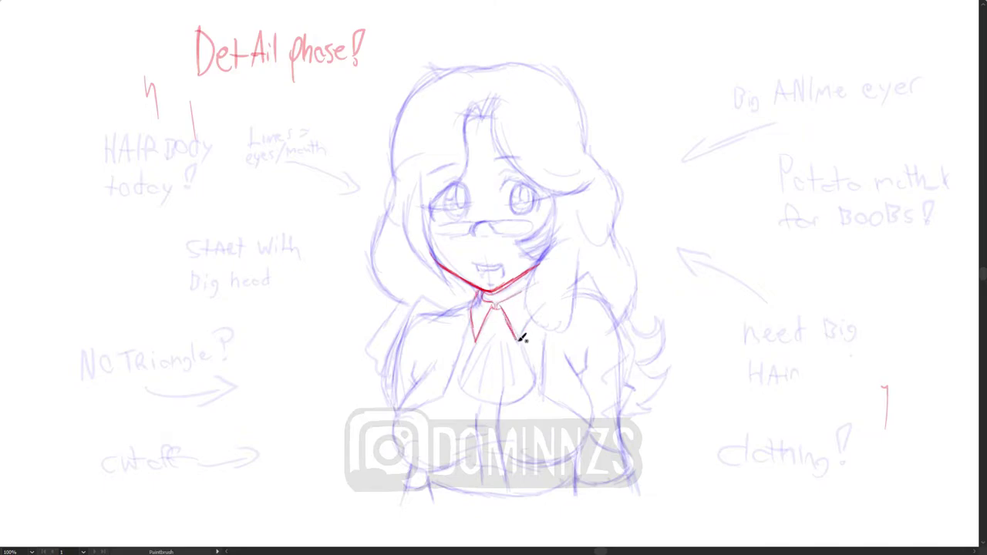
{"action": "mouse_move", "coordinate": [459, 364]}
{"action": "left_mouse_down"}
{"action": "mouse_move", "coordinate": [463, 390]}
{"action": "mouse_move", "coordinate": [494, 394]}
{"action": "mouse_move", "coordinate": [514, 392]}
{"action": "mouse_move", "coordinate": [519, 360]}
{"action": "mouse_move", "coordinate": [523, 395]}
{"action": "mouse_move", "coordinate": [519, 386]}
{"action": "mouse_move", "coordinate": [489, 385]}
{"action": "mouse_move", "coordinate": [465, 349]}
{"action": "left_mouse_up"}
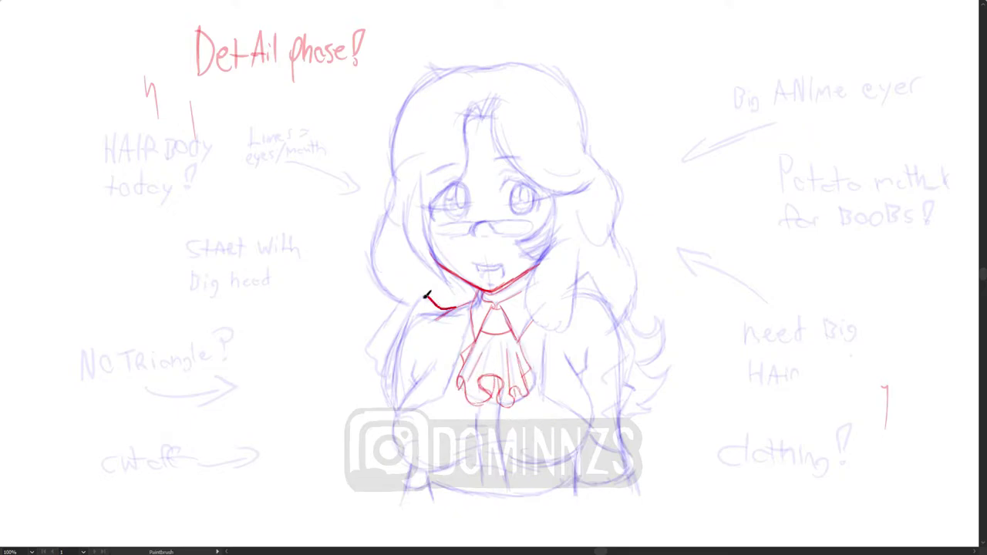
{"action": "mouse_move", "coordinate": [426, 295]}
{"action": "left_mouse_down"}
{"action": "mouse_move", "coordinate": [407, 320]}
{"action": "mouse_move", "coordinate": [388, 419]}
{"action": "mouse_move", "coordinate": [397, 405]}
{"action": "mouse_move", "coordinate": [399, 440]}
{"action": "mouse_move", "coordinate": [419, 463]}
{"action": "mouse_move", "coordinate": [467, 479]}
{"action": "left_mouse_up"}
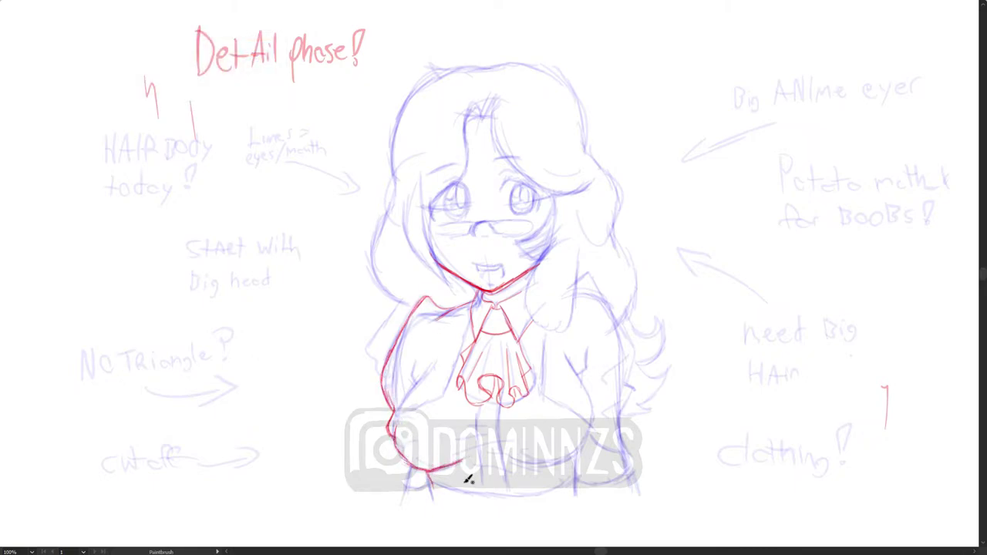
{"action": "left_click_drag", "start_coordinate": [396, 431], "coordinate": [464, 373]}
{"action": "mouse_move", "coordinate": [407, 401]}
{"action": "left_mouse_down"}
{"action": "mouse_move", "coordinate": [473, 299]}
{"action": "mouse_move", "coordinate": [391, 368]}
{"action": "left_mouse_up"}
{"action": "left_click_drag", "start_coordinate": [409, 316], "coordinate": [396, 347]}
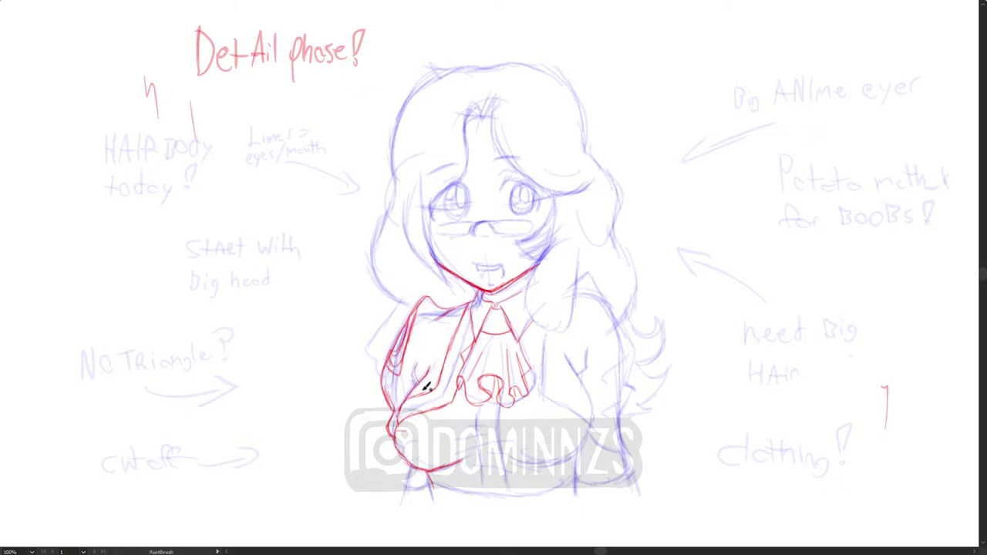
Ink the lines and hatching below the cravat bow and the right breast curve with chest contours
{"action": "mouse_move", "coordinate": [481, 456]}
{"action": "left_mouse_down"}
{"action": "mouse_move", "coordinate": [489, 398]}
{"action": "mouse_move", "coordinate": [509, 478]}
{"action": "mouse_move", "coordinate": [533, 464]}
{"action": "left_mouse_up"}
{"action": "left_click_drag", "start_coordinate": [525, 455], "coordinate": [461, 437]}
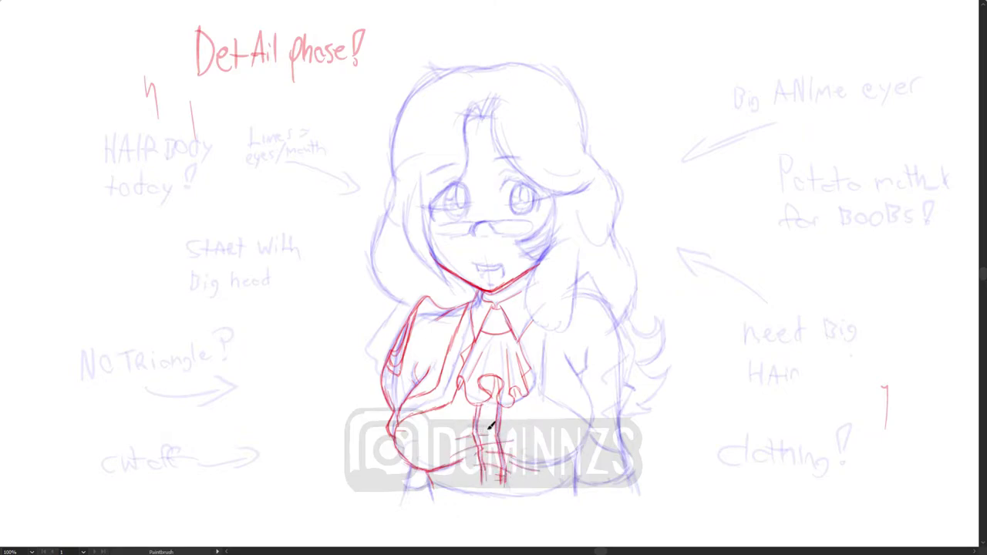
{"action": "left_click_drag", "start_coordinate": [532, 463], "coordinate": [587, 443]}
{"action": "key", "text": "ctrl+z"}
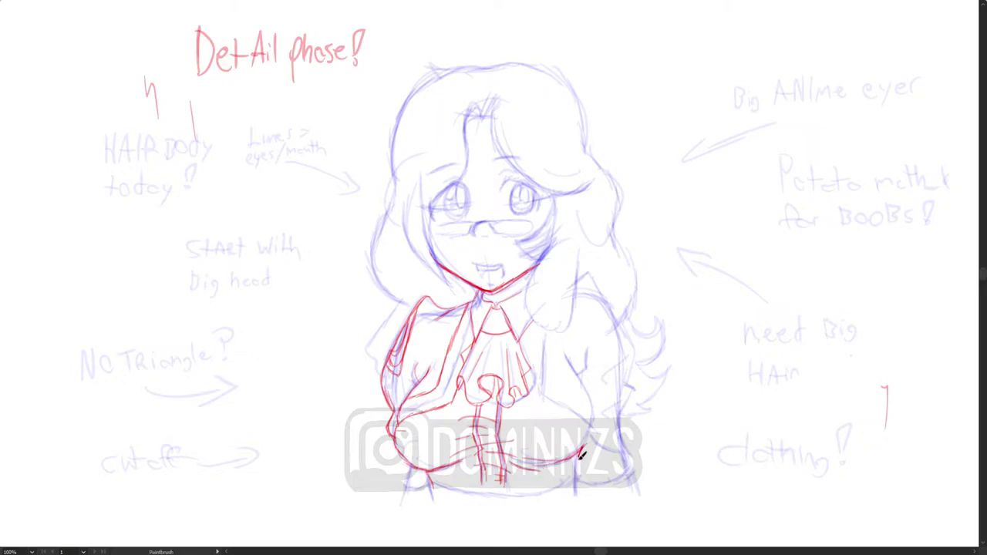
{"action": "mouse_move", "coordinate": [577, 486]}
{"action": "left_mouse_down"}
{"action": "mouse_move", "coordinate": [587, 432]}
{"action": "mouse_move", "coordinate": [533, 396]}
{"action": "mouse_move", "coordinate": [560, 352]}
{"action": "mouse_move", "coordinate": [591, 403]}
{"action": "left_mouse_up"}
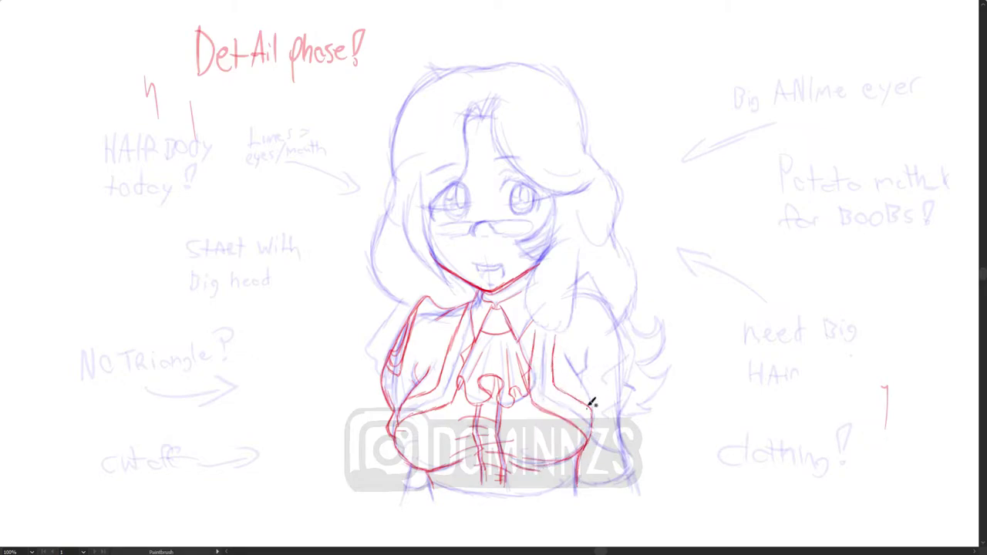
{"action": "left_click_drag", "start_coordinate": [571, 356], "coordinate": [588, 369]}
{"action": "left_click_drag", "start_coordinate": [407, 487], "coordinate": [411, 467]}
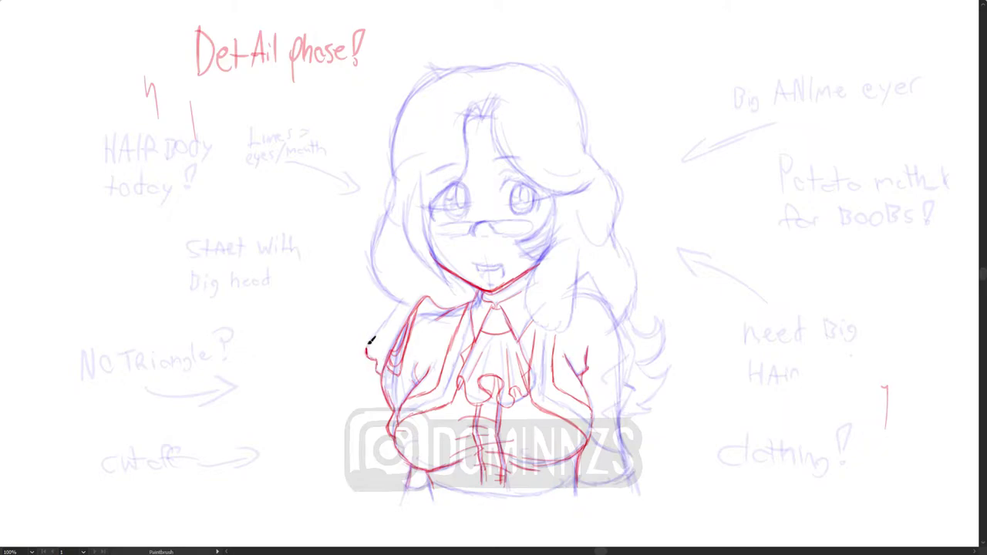
Trace the left shoulder, long left hair line, right sleeve outline and its double seam
{"action": "left_click_drag", "start_coordinate": [369, 340], "coordinate": [389, 312]}
{"action": "left_click_drag", "start_coordinate": [356, 271], "coordinate": [414, 150]}
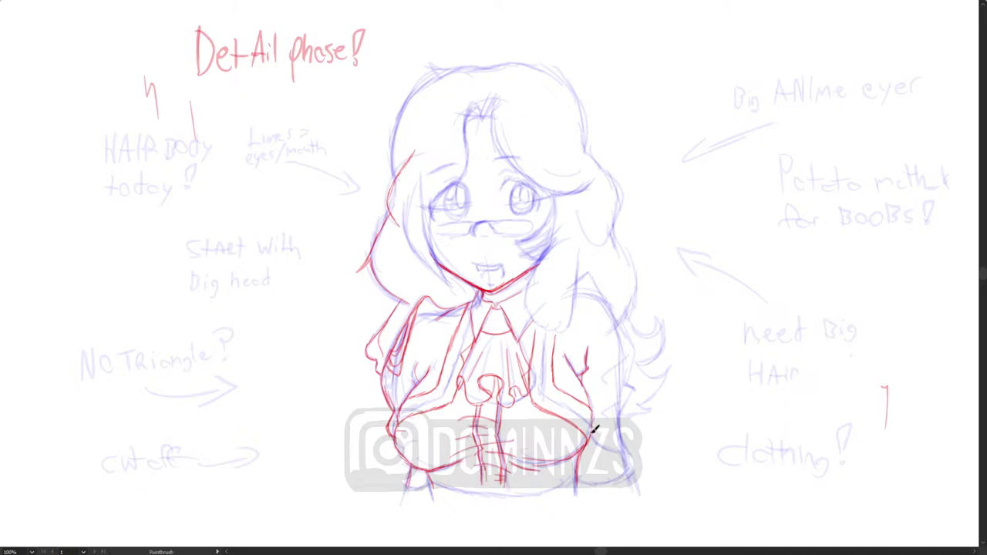
{"action": "mouse_move", "coordinate": [630, 443]}
{"action": "left_mouse_down"}
{"action": "mouse_move", "coordinate": [628, 379]}
{"action": "mouse_move", "coordinate": [595, 286]}
{"action": "mouse_move", "coordinate": [575, 276]}
{"action": "left_mouse_up"}
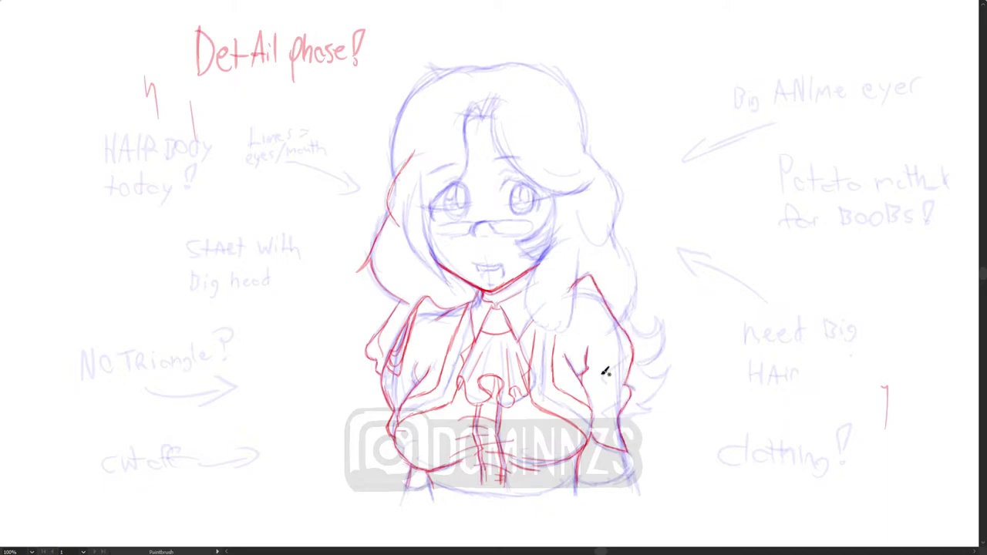
{"action": "mouse_move", "coordinate": [624, 401]}
{"action": "left_mouse_down"}
{"action": "mouse_move", "coordinate": [605, 413]}
{"action": "mouse_move", "coordinate": [632, 434]}
{"action": "left_mouse_up"}
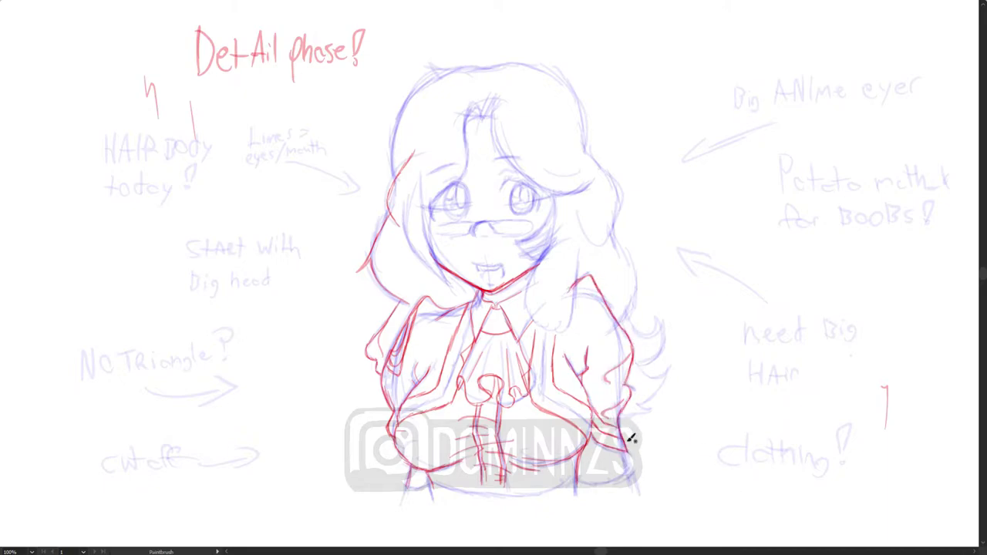
{"action": "mouse_move", "coordinate": [620, 347]}
{"action": "left_mouse_down"}
{"action": "mouse_move", "coordinate": [599, 287]}
{"action": "mouse_move", "coordinate": [618, 355]}
{"action": "mouse_move", "coordinate": [606, 296]}
{"action": "mouse_move", "coordinate": [619, 317]}
{"action": "left_mouse_up"}
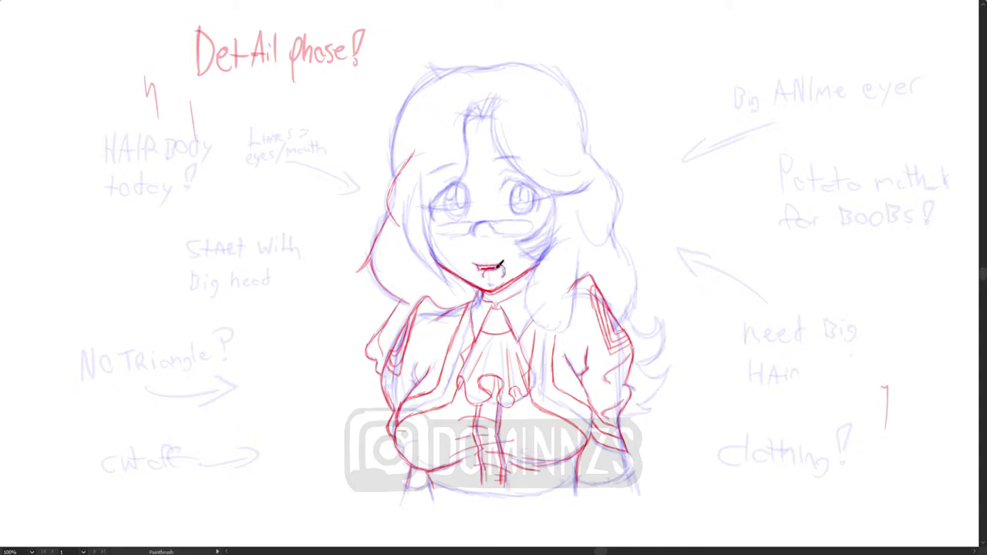
Outline the left eye and the right eye's upper lid in red
{"action": "mouse_move", "coordinate": [436, 203]}
{"action": "left_mouse_down"}
{"action": "mouse_move", "coordinate": [470, 185]}
{"action": "mouse_move", "coordinate": [430, 216]}
{"action": "left_mouse_up"}
{"action": "mouse_move", "coordinate": [455, 179]}
{"action": "left_mouse_down"}
{"action": "mouse_move", "coordinate": [460, 216]}
{"action": "mouse_move", "coordinate": [468, 186]}
{"action": "mouse_move", "coordinate": [454, 214]}
{"action": "left_mouse_up"}
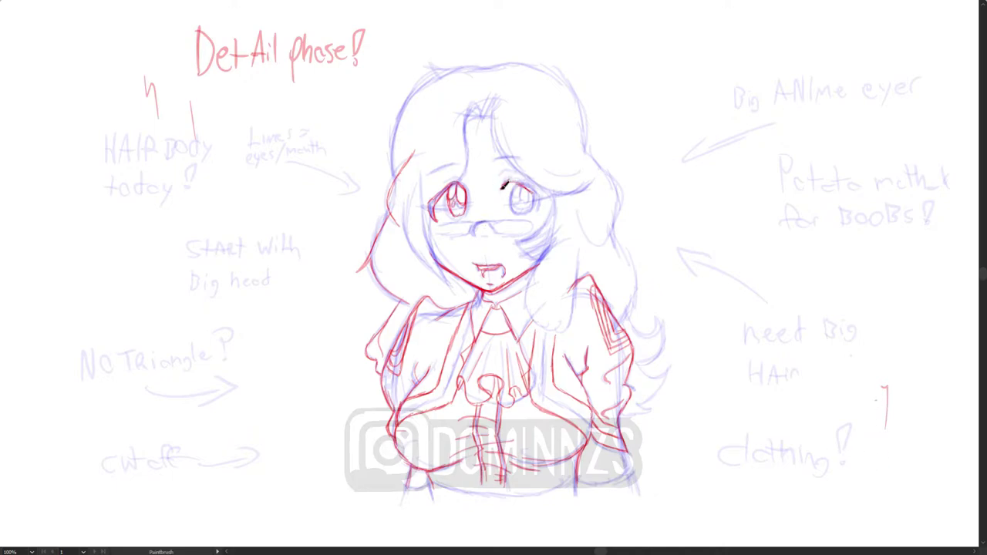
{"action": "mouse_move", "coordinate": [539, 210]}
{"action": "left_mouse_down"}
{"action": "mouse_move", "coordinate": [503, 185]}
{"action": "mouse_move", "coordinate": [535, 199]}
{"action": "mouse_move", "coordinate": [524, 212]}
{"action": "mouse_move", "coordinate": [436, 228]}
{"action": "left_mouse_up"}
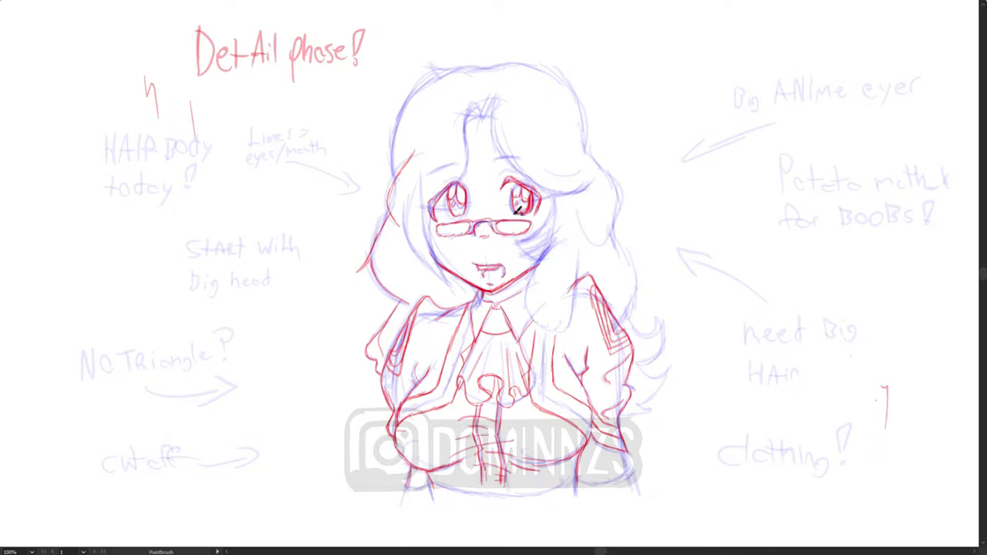
Trace the hair outline, wavy right side, forehead parting and strands down the left of the face
{"action": "mouse_move", "coordinate": [395, 179]}
{"action": "left_mouse_down"}
{"action": "mouse_move", "coordinate": [424, 83]}
{"action": "mouse_move", "coordinate": [524, 62]}
{"action": "mouse_move", "coordinate": [588, 121]}
{"action": "mouse_move", "coordinate": [622, 196]}
{"action": "left_mouse_up"}
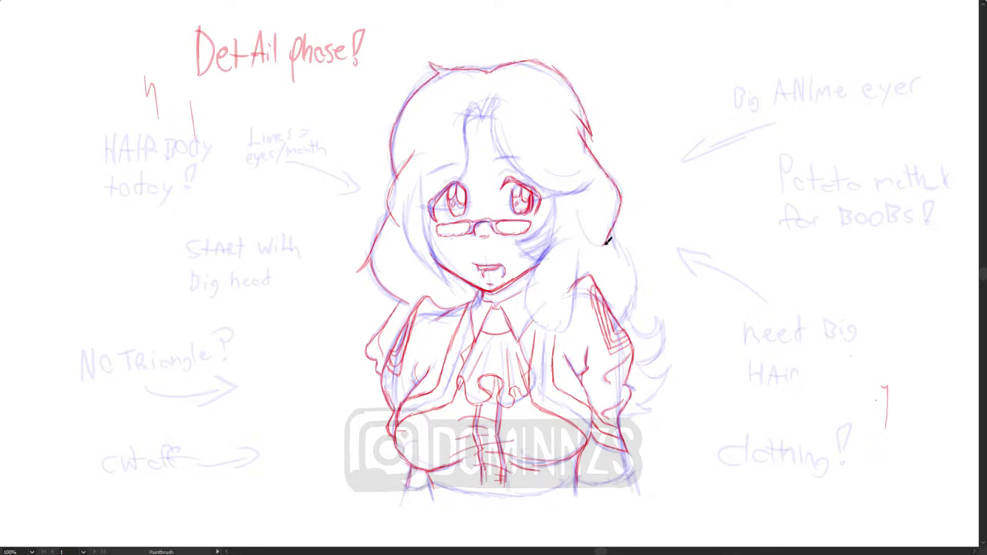
{"action": "left_click_drag", "start_coordinate": [608, 243], "coordinate": [580, 206]}
{"action": "mouse_move", "coordinate": [614, 238]}
{"action": "left_mouse_down"}
{"action": "mouse_move", "coordinate": [637, 316]}
{"action": "mouse_move", "coordinate": [656, 339]}
{"action": "mouse_move", "coordinate": [643, 402]}
{"action": "mouse_move", "coordinate": [625, 417]}
{"action": "left_mouse_up"}
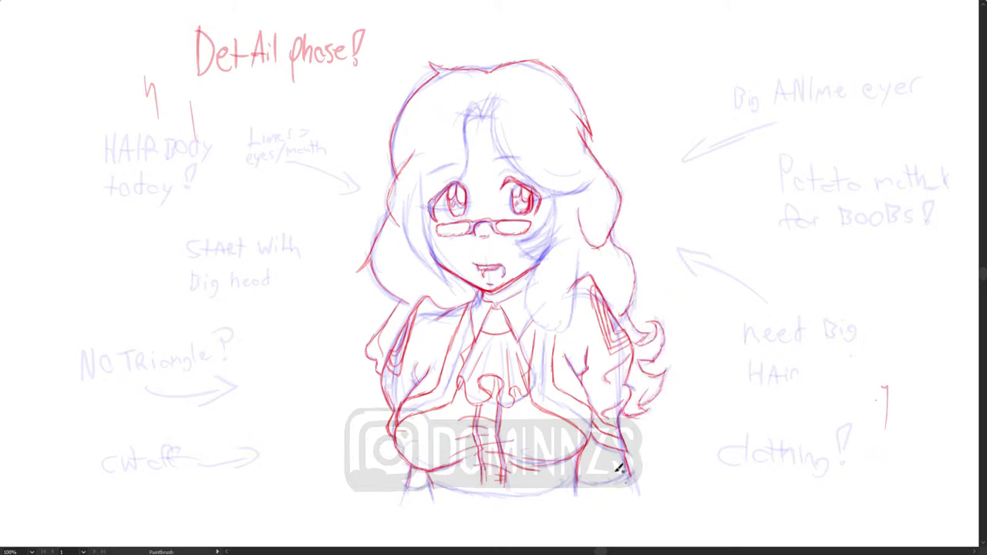
{"action": "mouse_move", "coordinate": [594, 157]}
{"action": "left_mouse_down"}
{"action": "mouse_move", "coordinate": [543, 188]}
{"action": "mouse_move", "coordinate": [515, 168]}
{"action": "mouse_move", "coordinate": [501, 91]}
{"action": "mouse_move", "coordinate": [494, 111]}
{"action": "left_mouse_up"}
{"action": "mouse_move", "coordinate": [481, 102]}
{"action": "left_mouse_down"}
{"action": "mouse_move", "coordinate": [466, 122]}
{"action": "mouse_move", "coordinate": [455, 177]}
{"action": "mouse_move", "coordinate": [414, 234]}
{"action": "left_mouse_up"}
{"action": "left_click_drag", "start_coordinate": [449, 168], "coordinate": [409, 235]}
{"action": "mouse_move", "coordinate": [447, 188]}
{"action": "left_mouse_down"}
{"action": "mouse_move", "coordinate": [423, 253]}
{"action": "mouse_move", "coordinate": [433, 268]}
{"action": "left_mouse_up"}
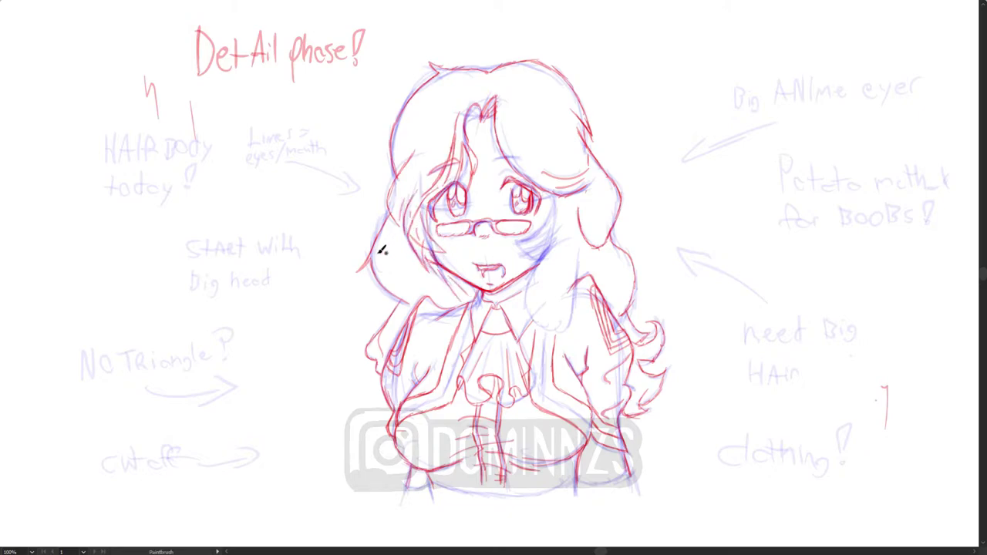
{"action": "left_click_drag", "start_coordinate": [383, 353], "coordinate": [404, 297]}
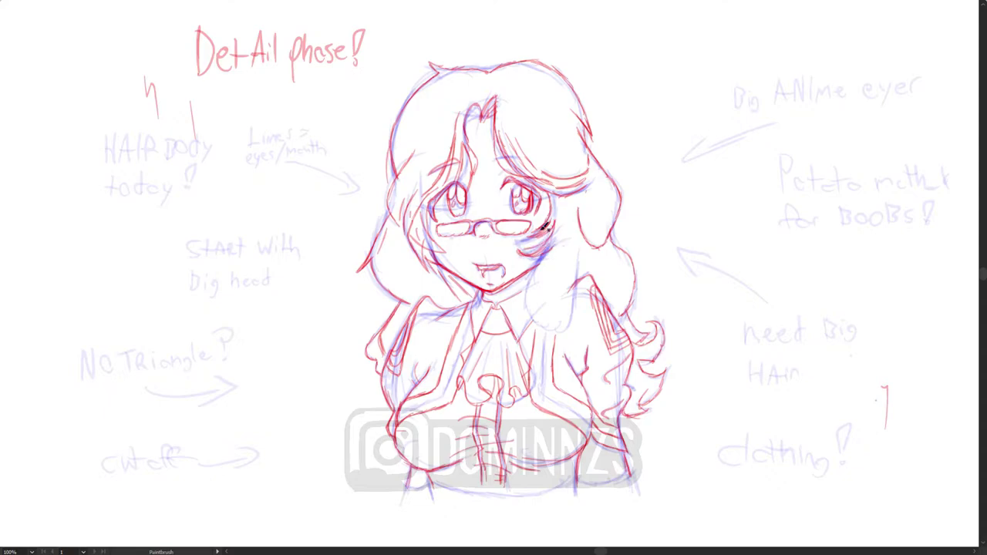
{"action": "mouse_move", "coordinate": [549, 304]}
{"action": "left_mouse_down"}
{"action": "mouse_move", "coordinate": [546, 330]}
{"action": "mouse_move", "coordinate": [572, 310]}
{"action": "left_mouse_up"}
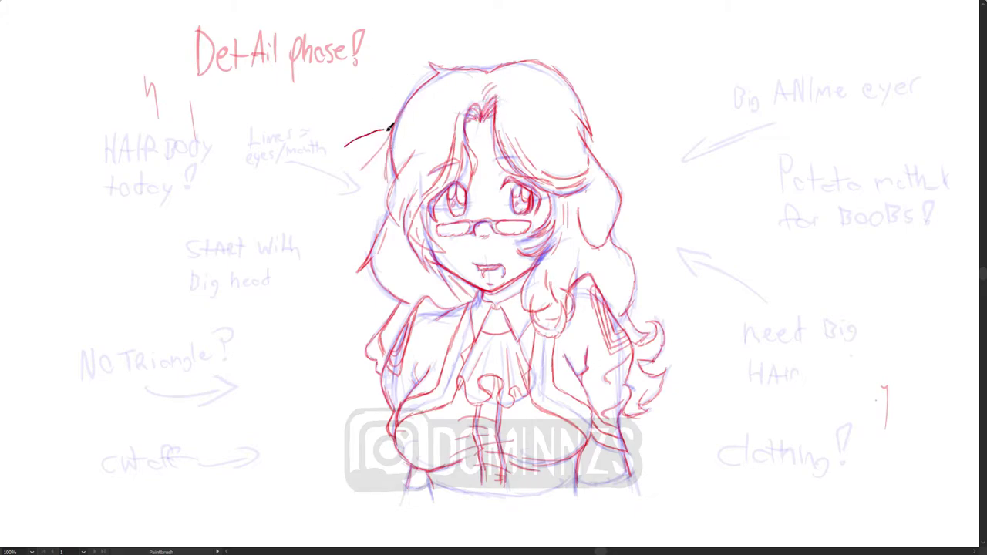
Doodle squiggles above the head and extend curly red hair strands on both sides
{"action": "left_click_drag", "start_coordinate": [337, 77], "coordinate": [401, 91]}
{"action": "left_click_drag", "start_coordinate": [402, 34], "coordinate": [463, 63]}
{"action": "left_click_drag", "start_coordinate": [543, 76], "coordinate": [604, 52]}
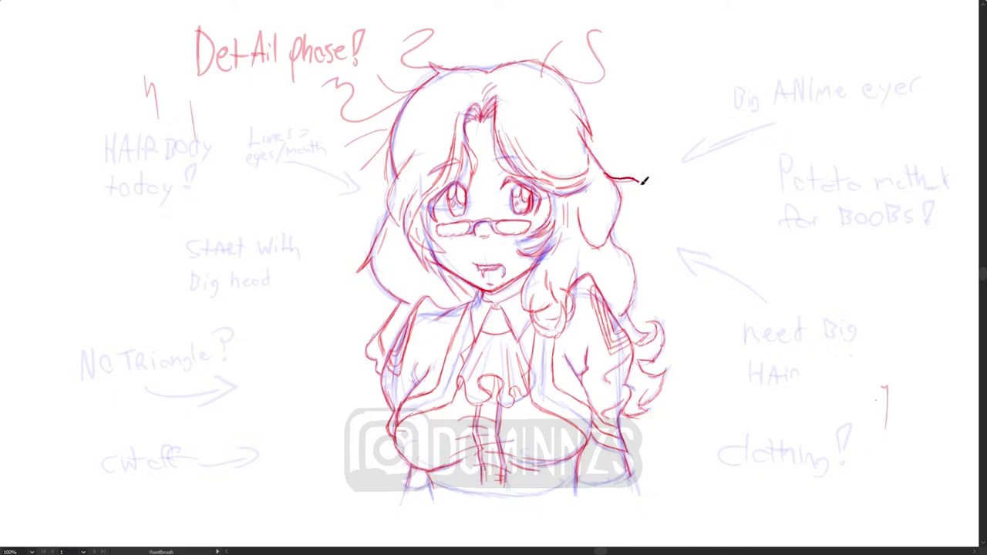
{"action": "mouse_move", "coordinate": [644, 180]}
{"action": "left_mouse_down"}
{"action": "mouse_move", "coordinate": [670, 189]}
{"action": "mouse_move", "coordinate": [622, 234]}
{"action": "mouse_move", "coordinate": [656, 259]}
{"action": "mouse_move", "coordinate": [626, 246]}
{"action": "left_mouse_up"}
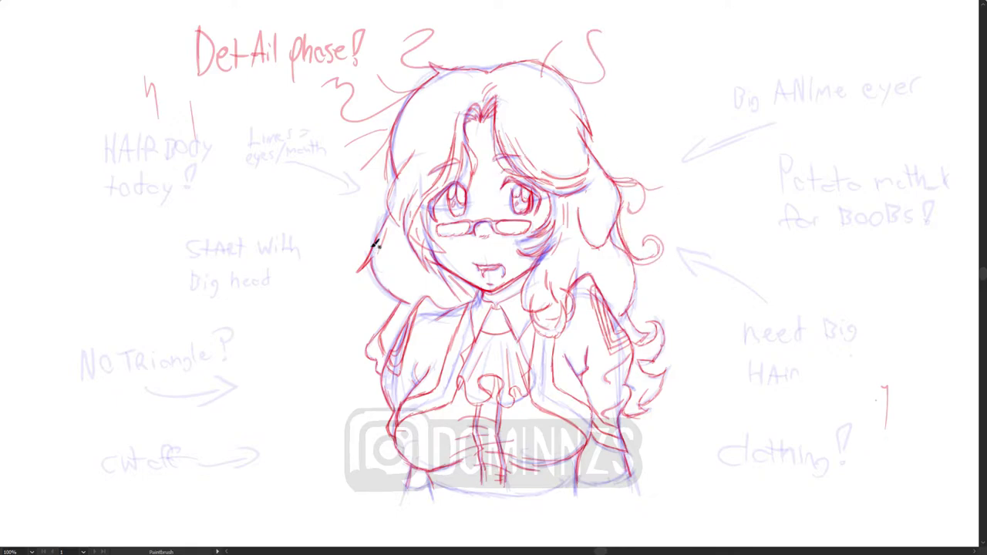
{"action": "left_click_drag", "start_coordinate": [333, 280], "coordinate": [386, 238]}
Handwrite the red note 'She A Mess!' to the left of the face
{"action": "left_click_drag", "start_coordinate": [203, 191], "coordinate": [187, 216]}
{"action": "left_click_drag", "start_coordinate": [213, 182], "coordinate": [231, 206]}
{"action": "left_click_drag", "start_coordinate": [256, 205], "coordinate": [279, 202]}
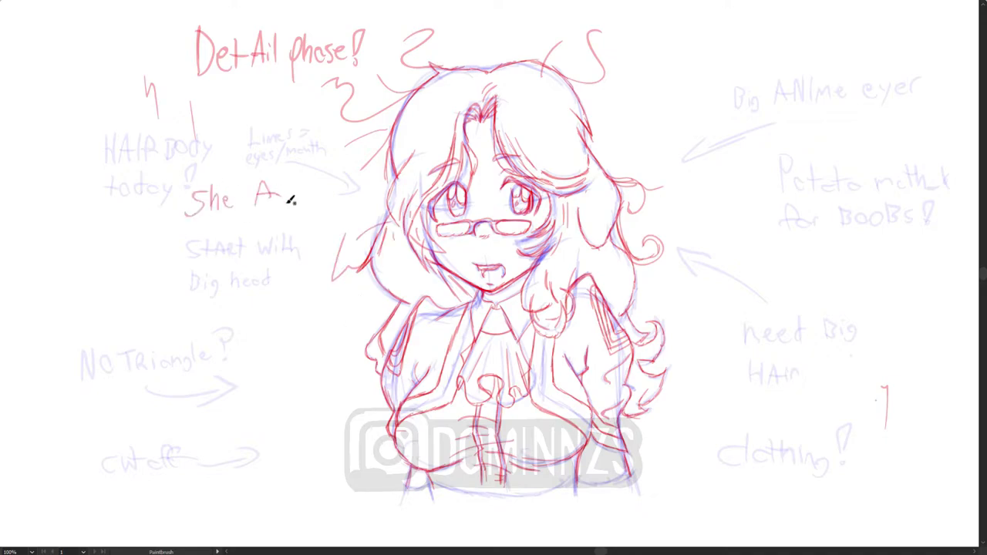
{"action": "left_click_drag", "start_coordinate": [203, 243], "coordinate": [241, 242]}
{"action": "left_click_drag", "start_coordinate": [244, 233], "coordinate": [267, 240]}
{"action": "left_click", "coordinate": [275, 230]}
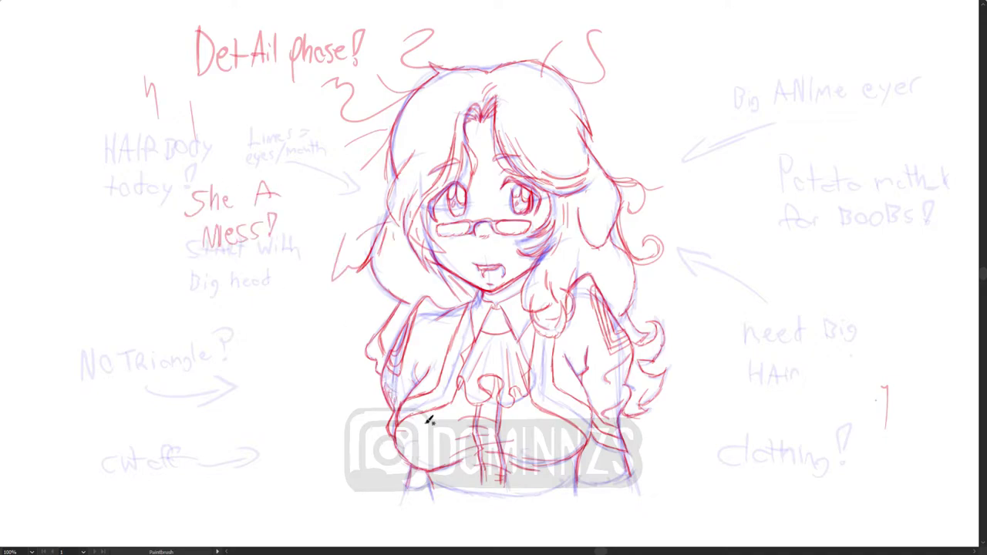
Hatch red shading on the chest and right side, add a forehead hair stroke, and draw the lower chest curve
{"action": "mouse_move", "coordinate": [541, 332]}
{"action": "left_mouse_down"}
{"action": "mouse_move", "coordinate": [547, 399]}
{"action": "mouse_move", "coordinate": [595, 344]}
{"action": "mouse_move", "coordinate": [403, 412]}
{"action": "mouse_move", "coordinate": [447, 381]}
{"action": "mouse_move", "coordinate": [540, 398]}
{"action": "mouse_move", "coordinate": [592, 445]}
{"action": "mouse_move", "coordinate": [416, 475]}
{"action": "mouse_move", "coordinate": [611, 411]}
{"action": "left_mouse_up"}
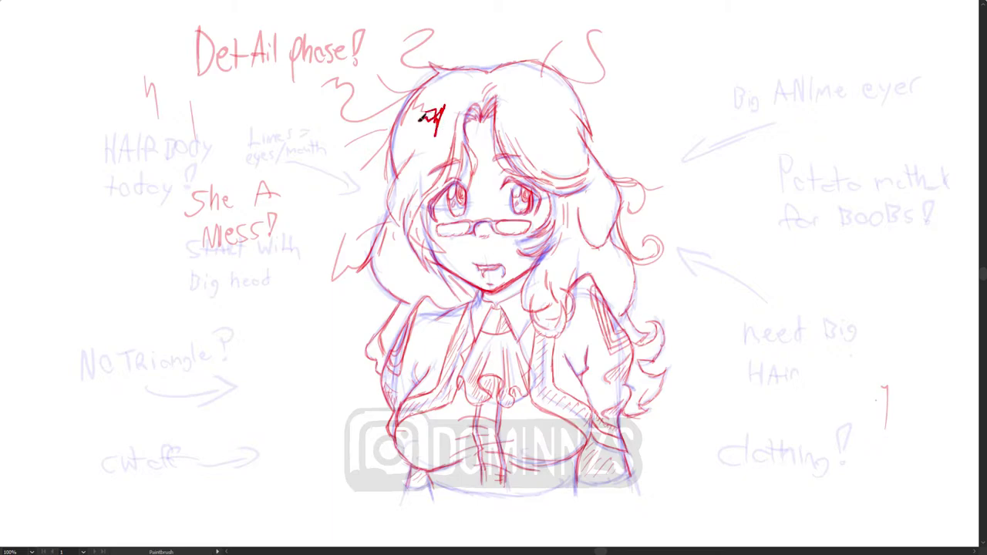
{"action": "left_click_drag", "start_coordinate": [437, 136], "coordinate": [445, 108]}
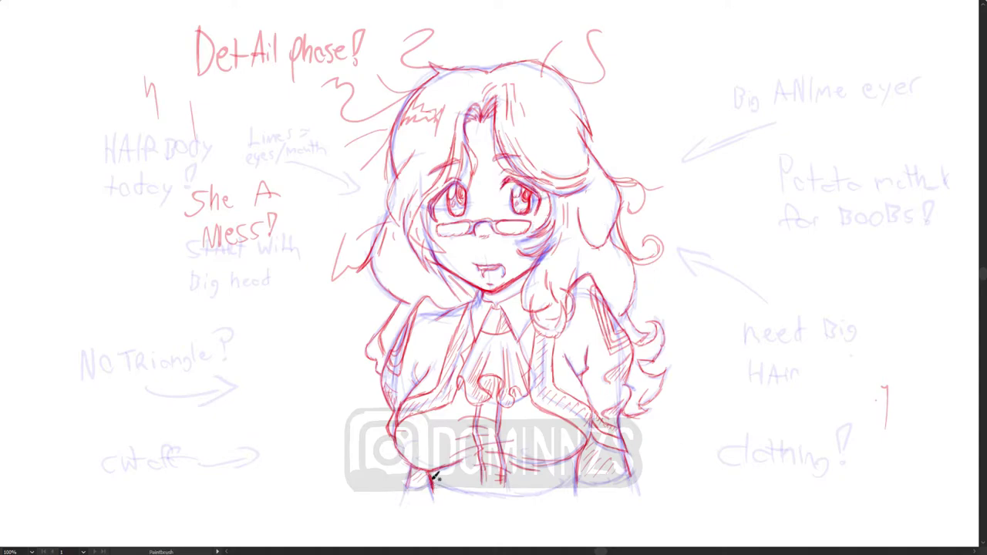
{"action": "mouse_move", "coordinate": [435, 477]}
{"action": "left_mouse_down"}
{"action": "mouse_move", "coordinate": [501, 508]}
{"action": "mouse_move", "coordinate": [578, 476]}
{"action": "mouse_move", "coordinate": [484, 505]}
{"action": "mouse_move", "coordinate": [508, 503]}
{"action": "left_mouse_up"}
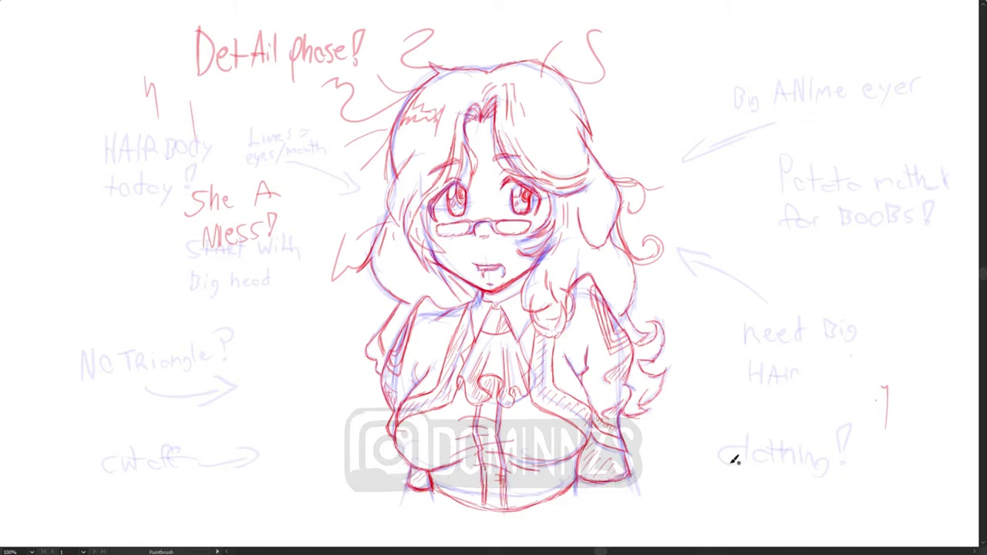
Hide the blue sketch layer, lock all existing artwork and add a new empty layer
{"action": "key", "text": "f"}
{"action": "left_click", "coordinate": [815, 321]}
{"action": "key", "text": "ctrl+0"}
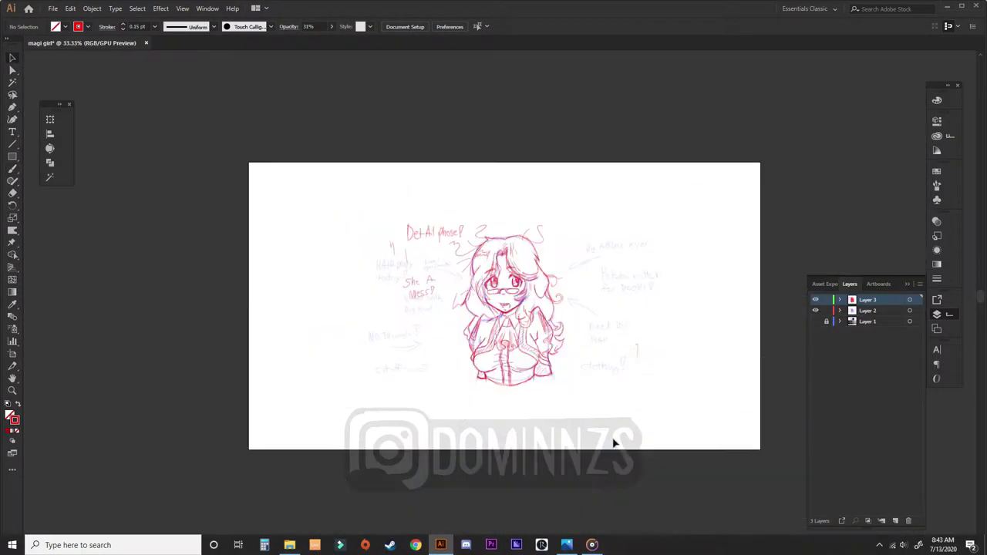
{"action": "key", "text": "ctrl+a"}
{"action": "key", "text": "ctrl+2"}
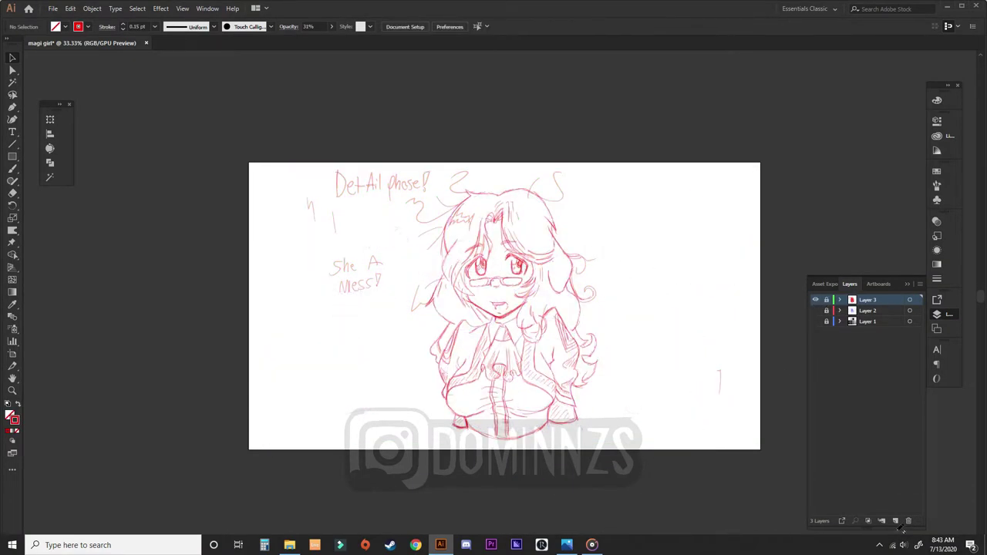
{"action": "key", "text": "ctrl+l"}
Draw a flat ellipse and turn it into a new tapered art brush
{"action": "scroll", "coordinate": [508, 354], "scroll_direction": "up", "scroll_amount": 1}
{"action": "left_click", "coordinate": [6, 430]}
{"action": "key", "text": "l"}
{"action": "scroll", "coordinate": [444, 486], "scroll_direction": "up", "scroll_amount": 1}
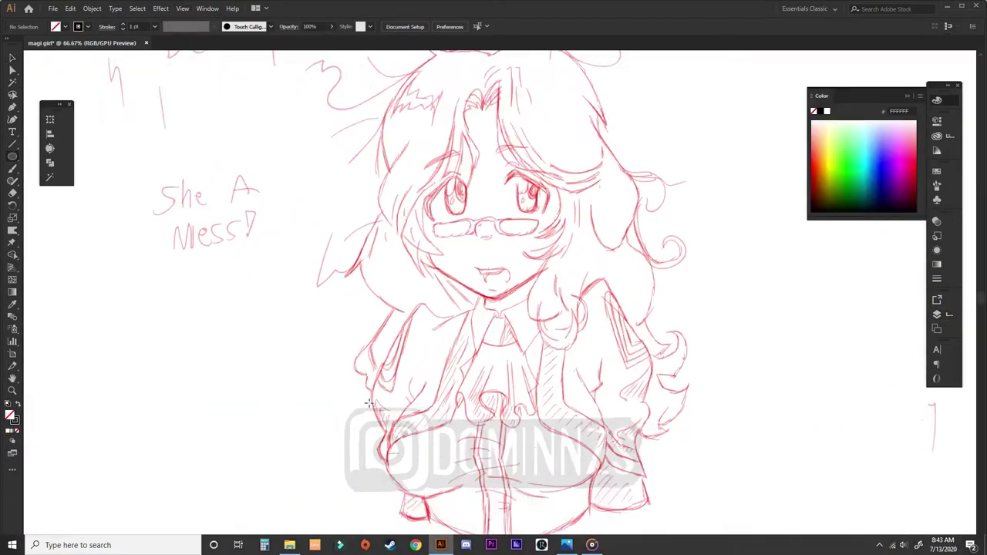
{"action": "left_click_drag", "start_coordinate": [224, 388], "coordinate": [373, 387]}
{"action": "key", "text": "ctrl+1"}
{"action": "left_click", "coordinate": [270, 26]}
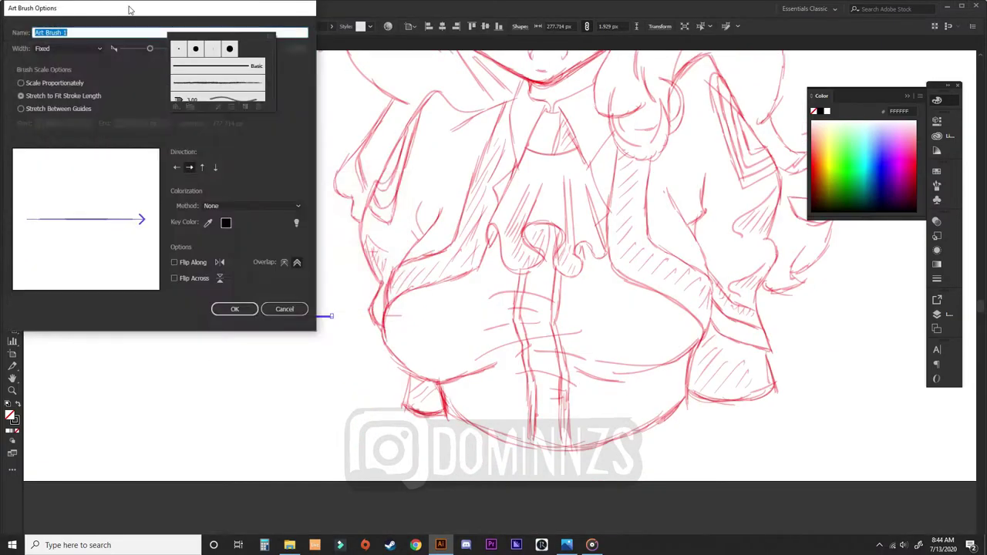
{"action": "left_click", "coordinate": [229, 308]}
Test the new brush with a vertical stroke and a '2', then choose a thinner stroke weight
{"action": "key", "text": "b"}
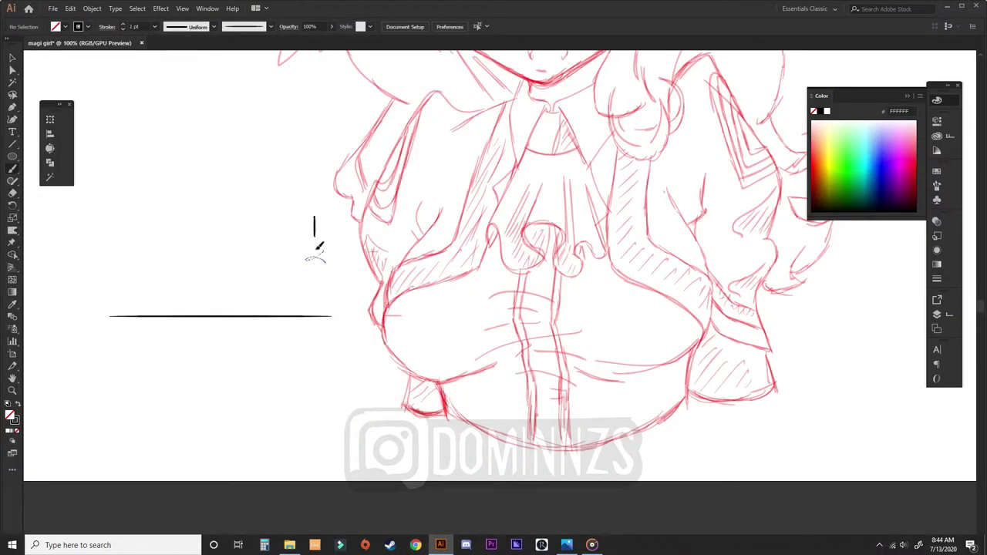
{"action": "scroll", "coordinate": [316, 227], "scroll_direction": "up", "scroll_amount": 3}
{"action": "left_click_drag", "start_coordinate": [304, 143], "coordinate": [304, 286]}
{"action": "left_click_drag", "start_coordinate": [263, 315], "coordinate": [328, 353]}
{"action": "left_click", "coordinate": [154, 26]}
{"action": "left_click", "coordinate": [166, 39]}
{"action": "scroll", "coordinate": [304, 85], "scroll_direction": "up", "scroll_amount": 1}
{"action": "left_click_drag", "start_coordinate": [316, 202], "coordinate": [336, 218]}
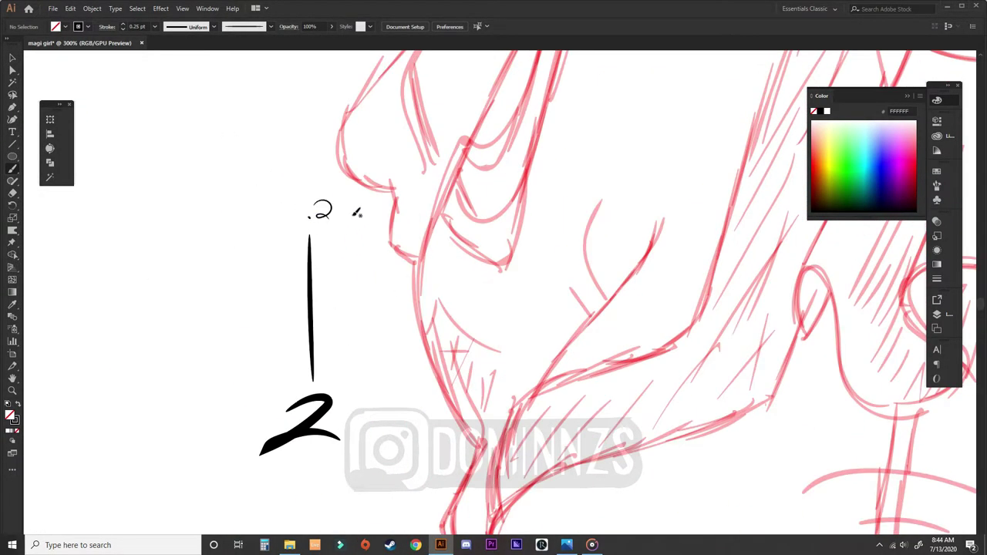
{"action": "scroll", "coordinate": [345, 306], "scroll_direction": "down", "scroll_amount": 5}
Ink both chest curves and the bodice's bottom-left stroke in black
{"action": "key", "text": "f"}
{"action": "key", "text": "f"}
{"action": "scroll", "coordinate": [351, 423], "scroll_direction": "up", "scroll_amount": 3}
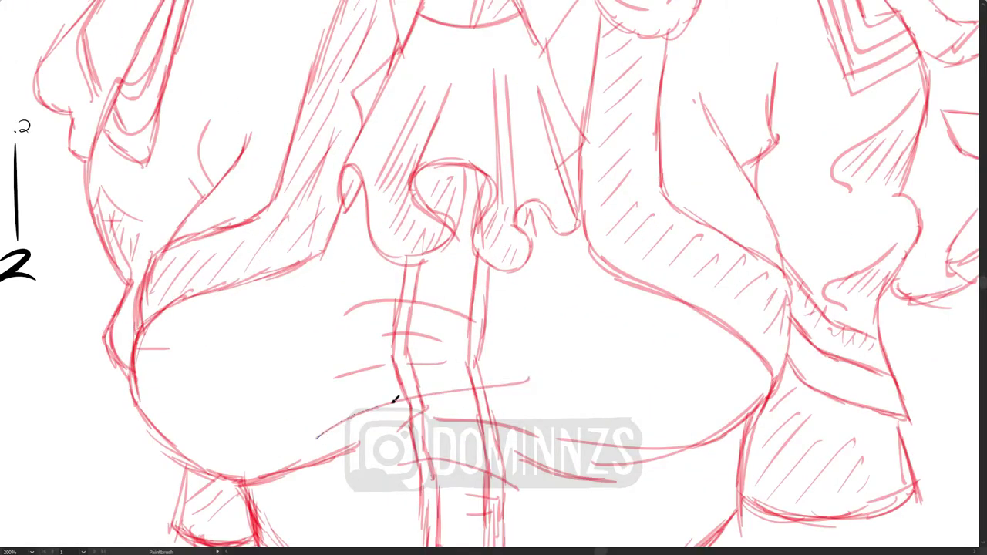
{"action": "scroll", "coordinate": [395, 399], "scroll_direction": "down", "scroll_amount": 2}
{"action": "mouse_move", "coordinate": [416, 142]}
{"action": "left_mouse_down"}
{"action": "mouse_move", "coordinate": [300, 332]}
{"action": "mouse_move", "coordinate": [366, 347]}
{"action": "mouse_move", "coordinate": [408, 335]}
{"action": "left_mouse_up"}
{"action": "left_click_drag", "start_coordinate": [857, 291], "coordinate": [618, 328]}
{"action": "scroll", "coordinate": [617, 328], "scroll_direction": "up", "scroll_amount": 1}
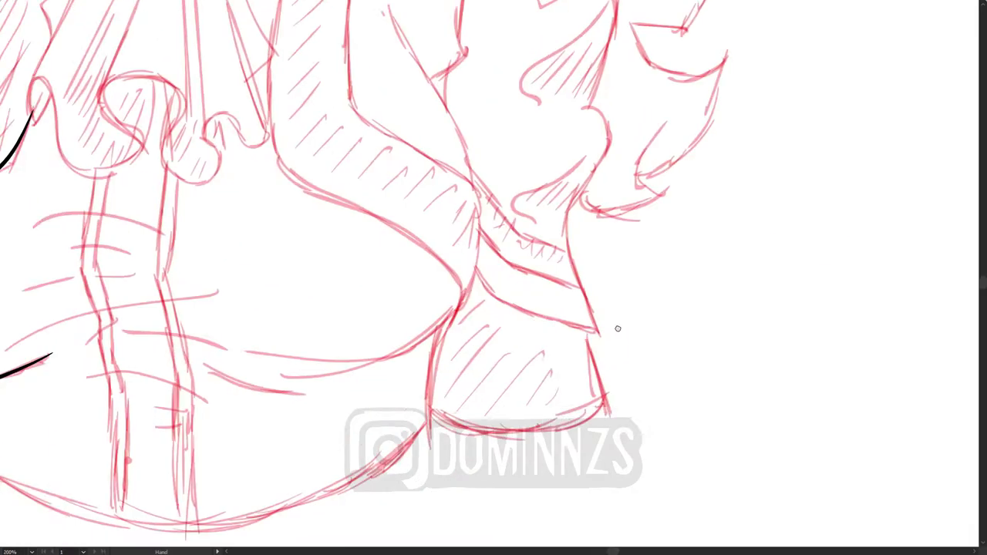
{"action": "scroll", "coordinate": [618, 328], "scroll_direction": "down", "scroll_amount": 1}
{"action": "mouse_move", "coordinate": [308, 337]}
{"action": "left_mouse_down"}
{"action": "mouse_move", "coordinate": [426, 336]}
{"action": "mouse_move", "coordinate": [327, 179]}
{"action": "left_mouse_up"}
{"action": "mouse_move", "coordinate": [479, 355]}
{"action": "left_mouse_down"}
{"action": "mouse_move", "coordinate": [654, 357]}
{"action": "mouse_move", "coordinate": [621, 364]}
{"action": "mouse_move", "coordinate": [575, 342]}
{"action": "mouse_move", "coordinate": [604, 297]}
{"action": "left_mouse_up"}
{"action": "mouse_move", "coordinate": [209, 313]}
{"action": "left_mouse_down"}
{"action": "mouse_move", "coordinate": [199, 363]}
{"action": "mouse_move", "coordinate": [268, 374]}
{"action": "left_mouse_up"}
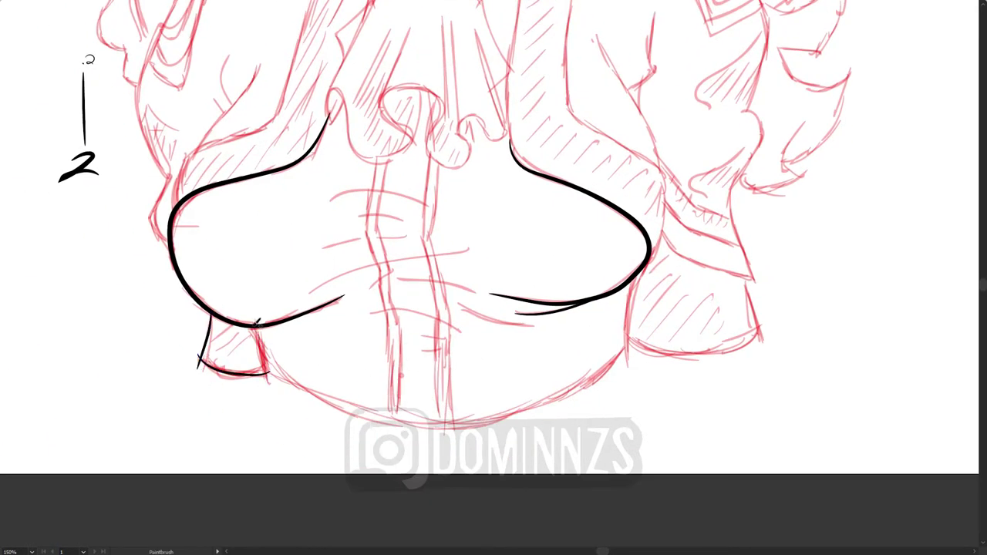
Ink the bodice's bottom edge and right side in black
{"action": "mouse_move", "coordinate": [253, 324]}
{"action": "left_mouse_down"}
{"action": "mouse_move", "coordinate": [270, 395]}
{"action": "mouse_move", "coordinate": [624, 361]}
{"action": "left_mouse_up"}
{"action": "left_click_drag", "start_coordinate": [625, 361], "coordinate": [509, 361]}
{"action": "left_click_drag", "start_coordinate": [515, 270], "coordinate": [519, 367]}
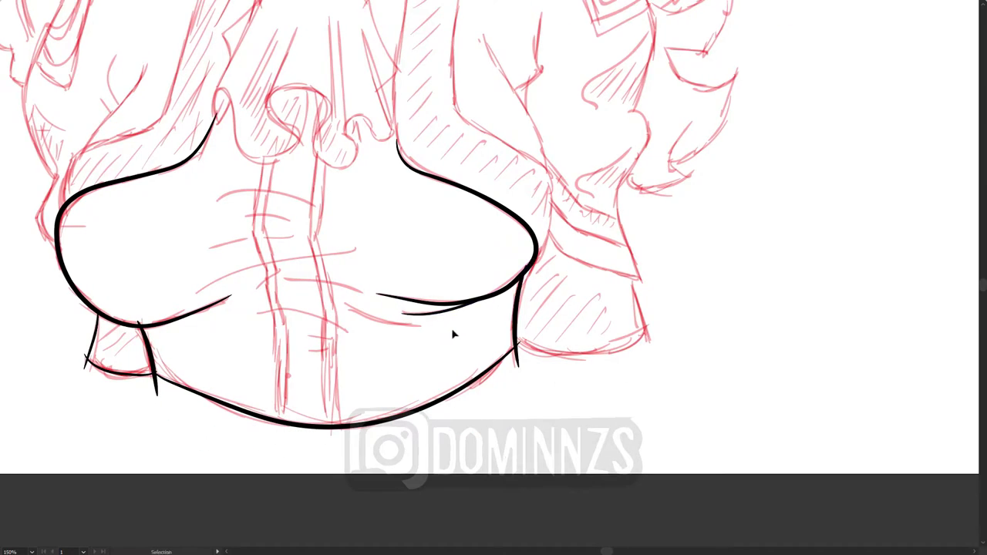
{"action": "left_click_drag", "start_coordinate": [451, 335], "coordinate": [419, 434]}
{"action": "left_click_drag", "start_coordinate": [525, 279], "coordinate": [502, 355]}
Ink the arm contour along the right chest, redoing the bad strokes
{"action": "left_click_drag", "start_coordinate": [417, 167], "coordinate": [526, 291]}
{"action": "left_click_drag", "start_coordinate": [526, 290], "coordinate": [515, 434]}
{"action": "key", "text": "ctrl+z"}
{"action": "left_click_drag", "start_coordinate": [417, 254], "coordinate": [509, 370]}
{"action": "left_click_drag", "start_coordinate": [416, 185], "coordinate": [515, 431]}
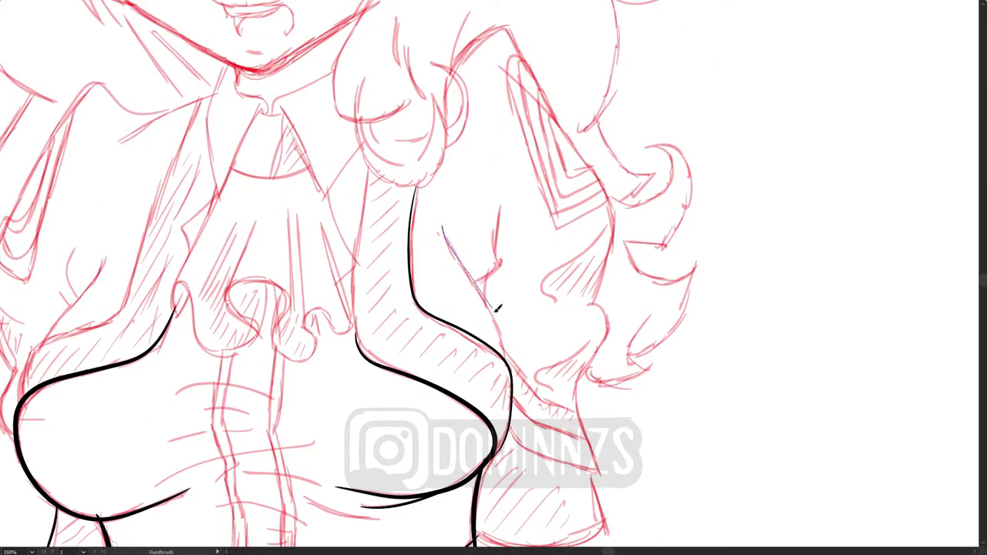
{"action": "left_click_drag", "start_coordinate": [445, 487], "coordinate": [444, 403]}
{"action": "key", "text": "ctrl+z"}
{"action": "key", "text": "ctrl+z"}
{"action": "left_click_drag", "start_coordinate": [408, 114], "coordinate": [491, 363]}
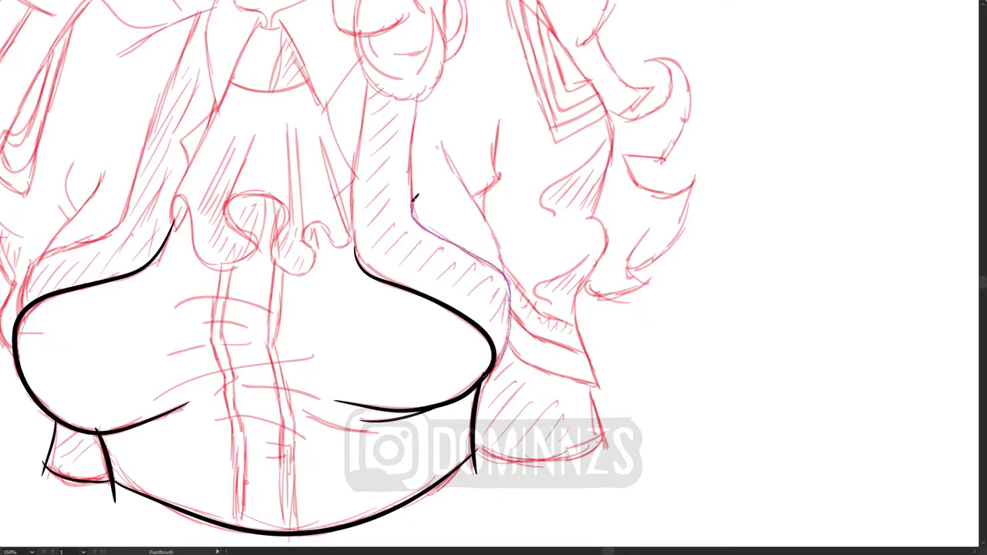
{"action": "left_click_drag", "start_coordinate": [432, 164], "coordinate": [486, 244]}
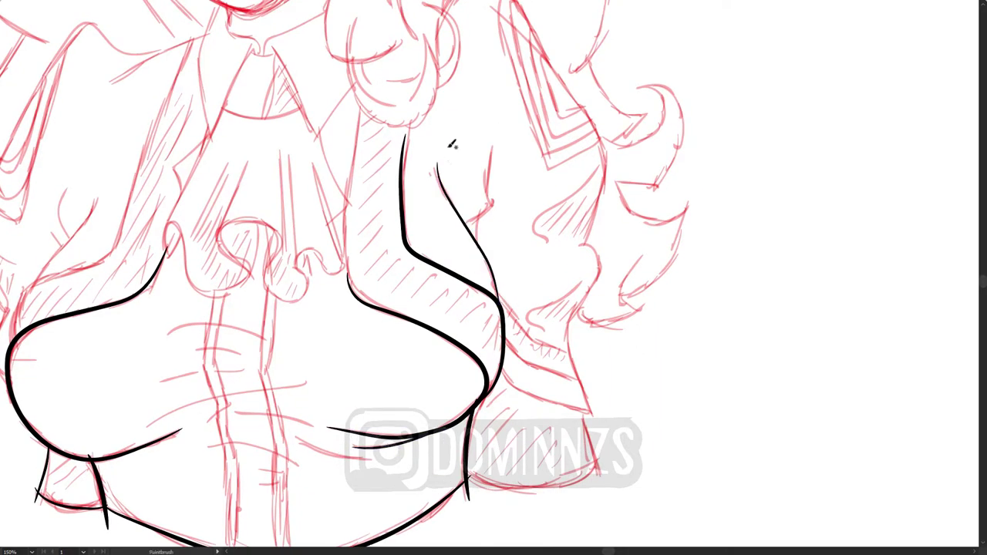
{"action": "left_click_drag", "start_coordinate": [490, 144], "coordinate": [475, 224]}
Add short strokes at the top of the left chest near the shoulder
{"action": "scroll", "coordinate": [552, 285], "scroll_direction": "down", "scroll_amount": 2}
{"action": "scroll", "coordinate": [552, 285], "scroll_direction": "up", "scroll_amount": 3}
{"action": "scroll", "coordinate": [552, 285], "scroll_direction": "left", "scroll_amount": 4}
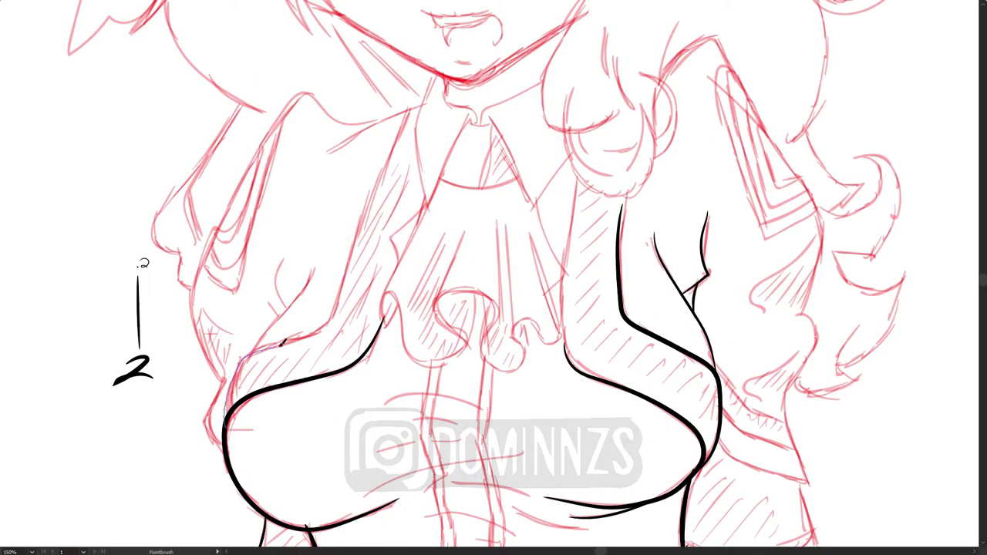
{"action": "left_click_drag", "start_coordinate": [310, 267], "coordinate": [266, 328]}
{"action": "mouse_move", "coordinate": [276, 262]}
{"action": "left_mouse_down"}
{"action": "mouse_move", "coordinate": [273, 302]}
{"action": "mouse_move", "coordinate": [353, 327]}
{"action": "left_mouse_up"}
Ink six horizontal fold wrinkles across the chest
{"action": "scroll", "coordinate": [474, 422], "scroll_direction": "down", "scroll_amount": 2}
{"action": "scroll", "coordinate": [474, 422], "scroll_direction": "right", "scroll_amount": 3}
{"action": "left_click_drag", "start_coordinate": [268, 337], "coordinate": [334, 338]}
{"action": "left_click_drag", "start_coordinate": [239, 369], "coordinate": [348, 353]}
{"action": "left_click_drag", "start_coordinate": [228, 413], "coordinate": [396, 366]}
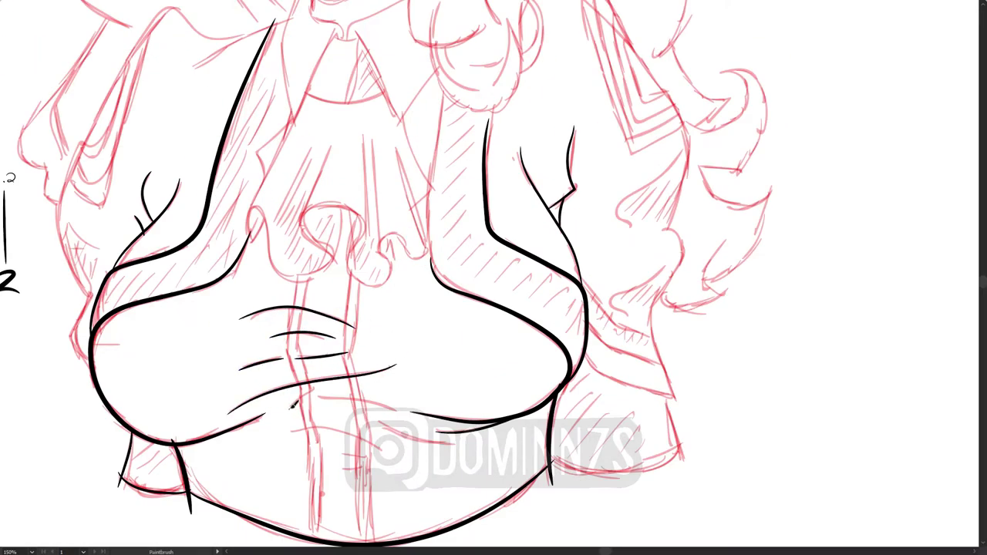
{"action": "left_click_drag", "start_coordinate": [290, 408], "coordinate": [404, 413]}
{"action": "left_click_drag", "start_coordinate": [377, 421], "coordinate": [462, 446]}
{"action": "left_click_drag", "start_coordinate": [289, 429], "coordinate": [386, 455]}
Ink the collar edges around the neck down to the V point
{"action": "key", "text": "ctrl+minus"}
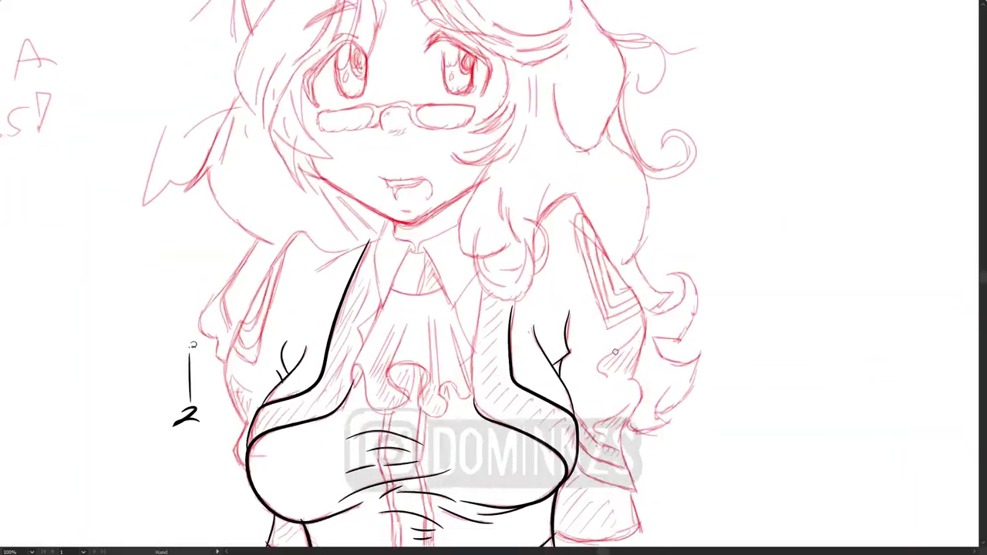
{"action": "scroll", "coordinate": [362, 266], "scroll_direction": "down", "scroll_amount": 1}
{"action": "left_click_drag", "start_coordinate": [375, 245], "coordinate": [357, 351]}
{"action": "left_click_drag", "start_coordinate": [393, 274], "coordinate": [361, 349]}
{"action": "key", "text": "ctrl+plus"}
{"action": "key", "text": "ctrl+plus"}
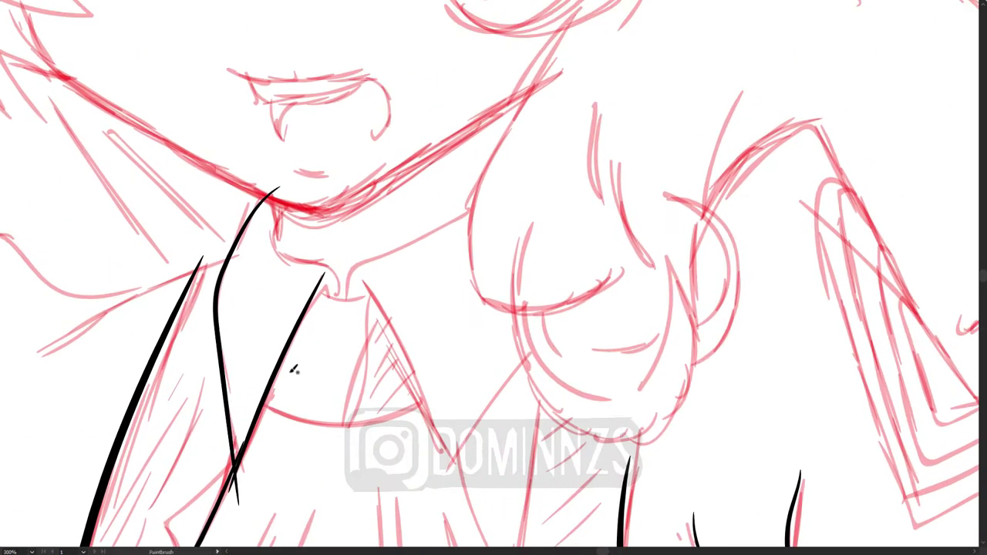
{"action": "key", "text": "ctrl+z"}
{"action": "mouse_move", "coordinate": [331, 292]}
{"action": "left_mouse_down"}
{"action": "mouse_move", "coordinate": [231, 487]}
{"action": "mouse_move", "coordinate": [387, 292]}
{"action": "left_mouse_up"}
{"action": "mouse_move", "coordinate": [337, 304]}
{"action": "left_mouse_down"}
{"action": "mouse_move", "coordinate": [274, 240]}
{"action": "mouse_move", "coordinate": [261, 194]}
{"action": "mouse_move", "coordinate": [427, 236]}
{"action": "mouse_move", "coordinate": [481, 202]}
{"action": "left_mouse_up"}
{"action": "mouse_move", "coordinate": [535, 350]}
{"action": "left_mouse_down"}
{"action": "mouse_move", "coordinate": [482, 238]}
{"action": "mouse_move", "coordinate": [395, 354]}
{"action": "left_mouse_up"}
{"action": "mouse_move", "coordinate": [399, 348]}
{"action": "left_mouse_down"}
{"action": "mouse_move", "coordinate": [345, 223]}
{"action": "mouse_move", "coordinate": [397, 339]}
{"action": "left_mouse_up"}
{"action": "left_click_drag", "start_coordinate": [324, 181], "coordinate": [397, 351]}
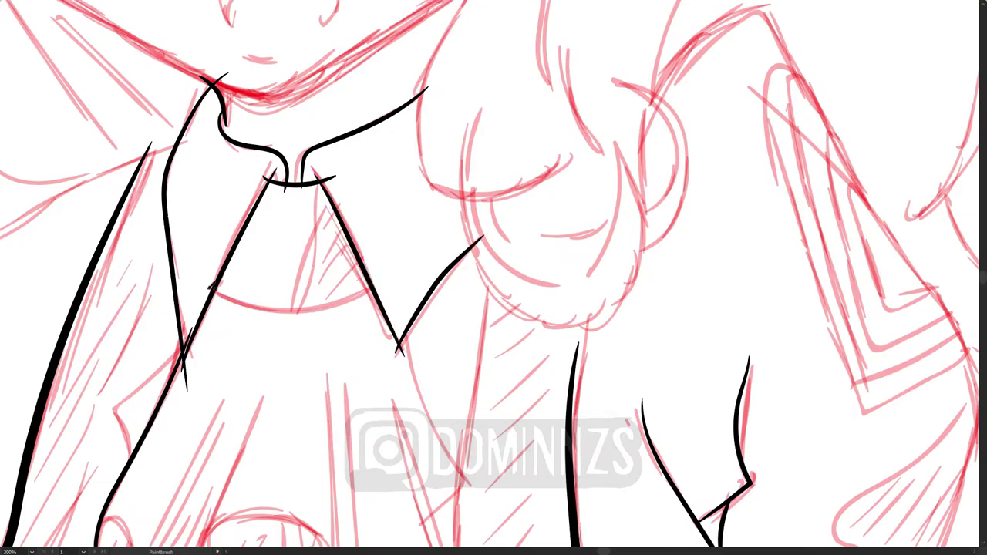
Ink the ascot ruffle curves, its fold lines and the adjacent arm contour
{"action": "key", "text": "ctrl+minus"}
{"action": "key", "text": "ctrl+minus"}
{"action": "mouse_move", "coordinate": [339, 326]}
{"action": "left_mouse_down"}
{"action": "mouse_move", "coordinate": [413, 371]}
{"action": "mouse_move", "coordinate": [462, 353]}
{"action": "left_mouse_up"}
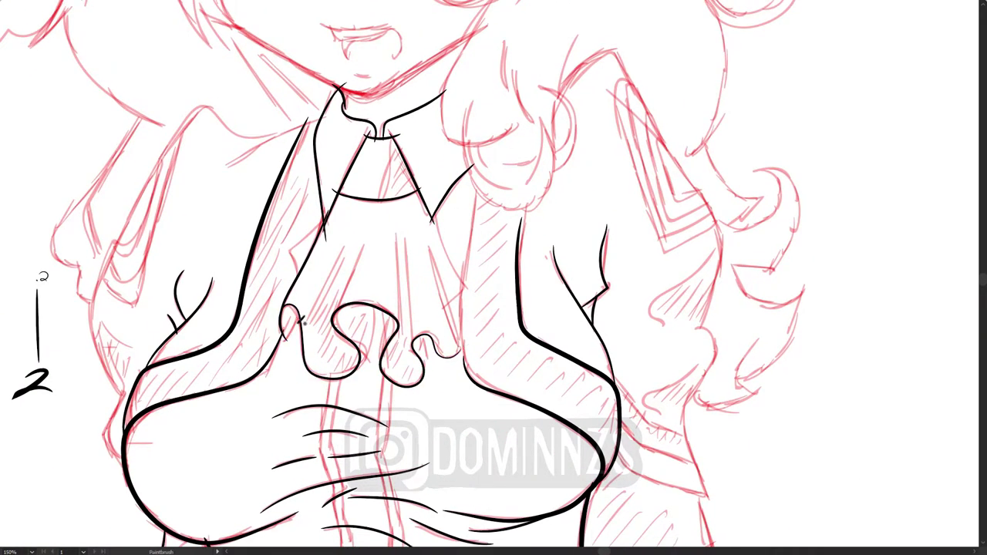
{"action": "mouse_move", "coordinate": [364, 308]}
{"action": "left_mouse_down"}
{"action": "mouse_move", "coordinate": [371, 377]}
{"action": "mouse_move", "coordinate": [385, 372]}
{"action": "left_mouse_up"}
{"action": "key", "text": "ctrl+z"}
{"action": "mouse_move", "coordinate": [409, 233]}
{"action": "left_mouse_down"}
{"action": "mouse_move", "coordinate": [411, 347]}
{"action": "mouse_move", "coordinate": [395, 324]}
{"action": "left_mouse_up"}
{"action": "left_click_drag", "start_coordinate": [362, 239], "coordinate": [339, 316]}
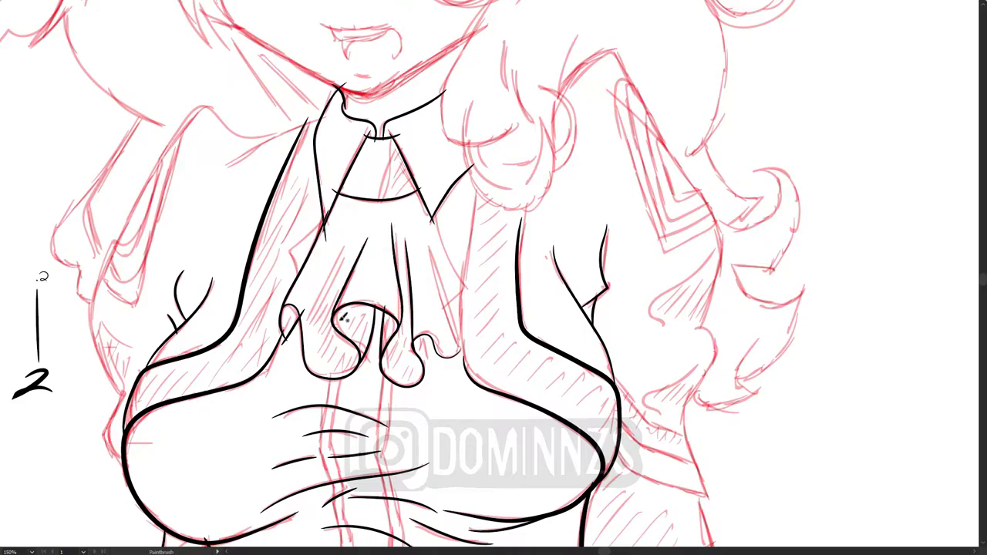
{"action": "left_click_drag", "start_coordinate": [467, 351], "coordinate": [432, 239]}
{"action": "left_click_drag", "start_coordinate": [463, 308], "coordinate": [442, 196]}
{"action": "left_click_drag", "start_coordinate": [463, 343], "coordinate": [486, 166]}
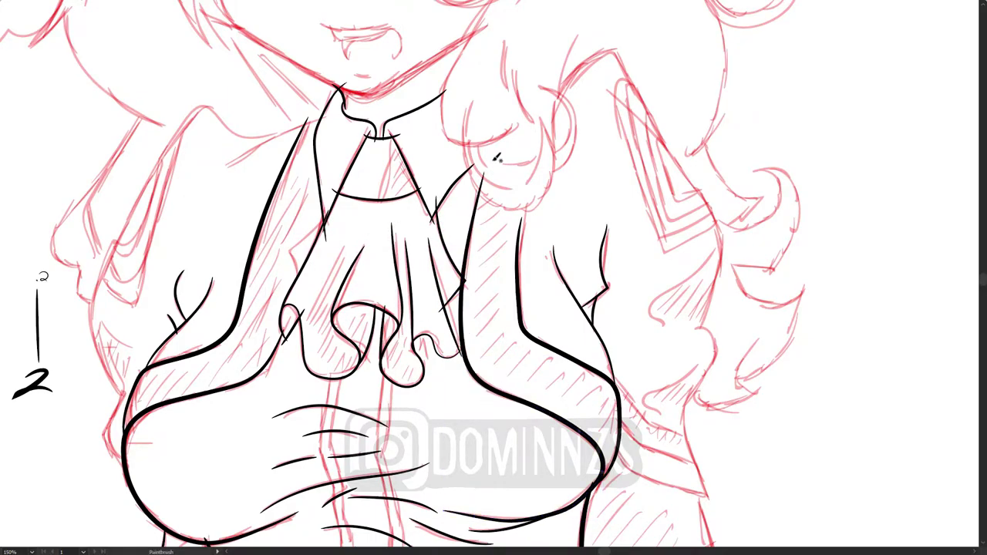
Ink the double vertical placket lines down the blouse centre
{"action": "key", "text": "ctrl+minus"}
{"action": "key", "text": "ctrl+plus"}
{"action": "left_click_drag", "start_coordinate": [67, 197], "coordinate": [40, 124]}
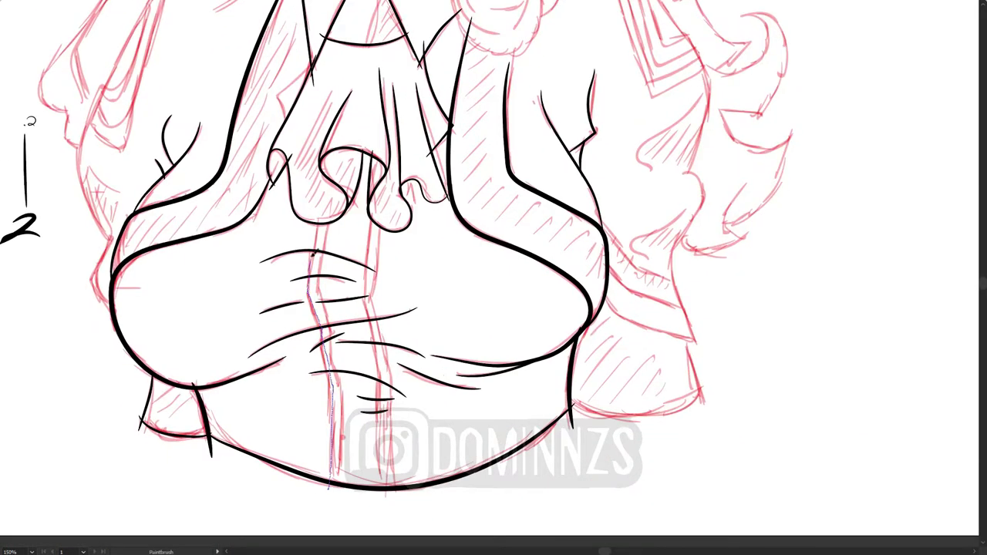
{"action": "left_click_drag", "start_coordinate": [334, 455], "coordinate": [315, 220]}
{"action": "key", "text": "ctrl+z"}
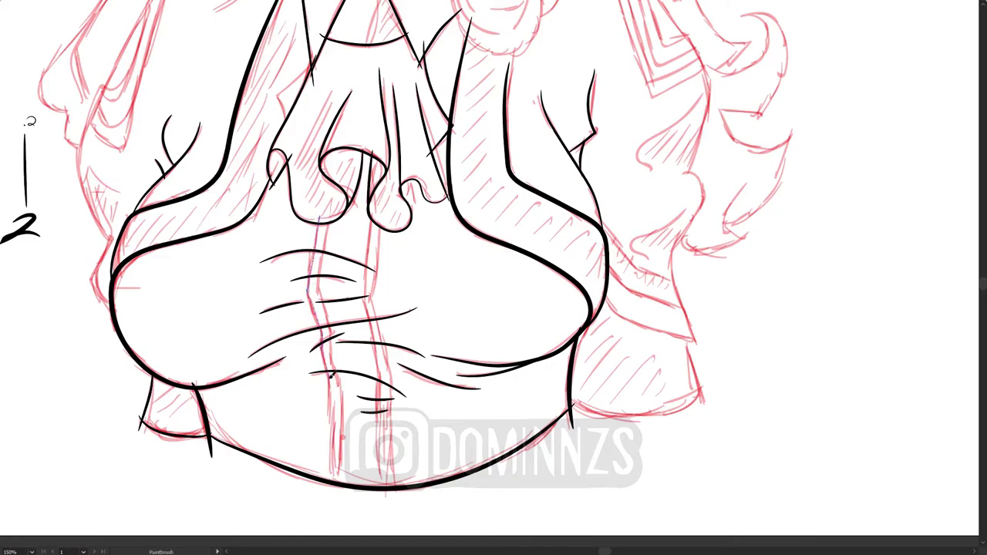
{"action": "key", "text": "ctrl+z"}
{"action": "mouse_move", "coordinate": [332, 480]}
{"action": "left_mouse_down"}
{"action": "mouse_move", "coordinate": [314, 220]}
{"action": "mouse_move", "coordinate": [316, 278]}
{"action": "left_mouse_up"}
{"action": "left_click_drag", "start_coordinate": [317, 220], "coordinate": [330, 482]}
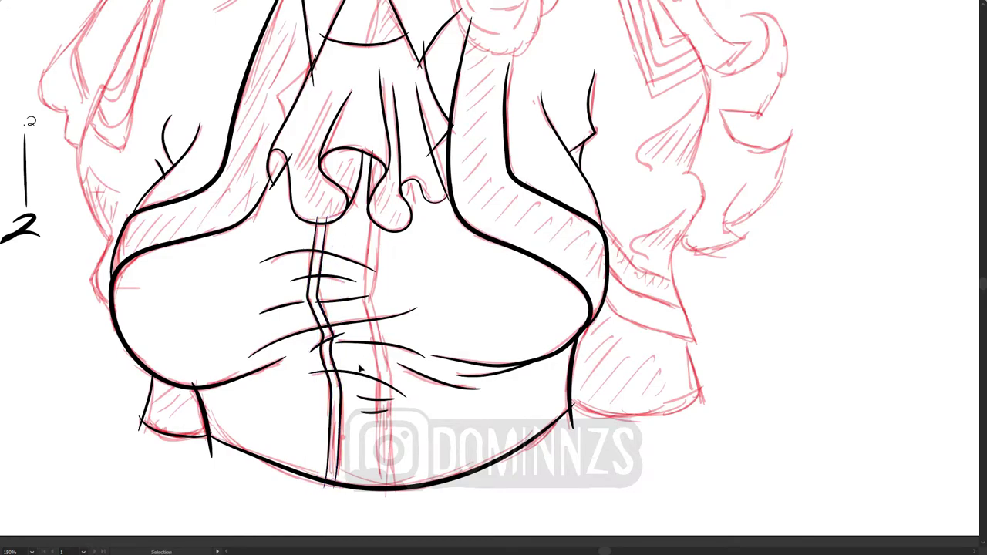
{"action": "mouse_move", "coordinate": [367, 220]}
{"action": "left_mouse_down"}
{"action": "mouse_move", "coordinate": [368, 463]}
{"action": "mouse_move", "coordinate": [389, 487]}
{"action": "left_mouse_up"}
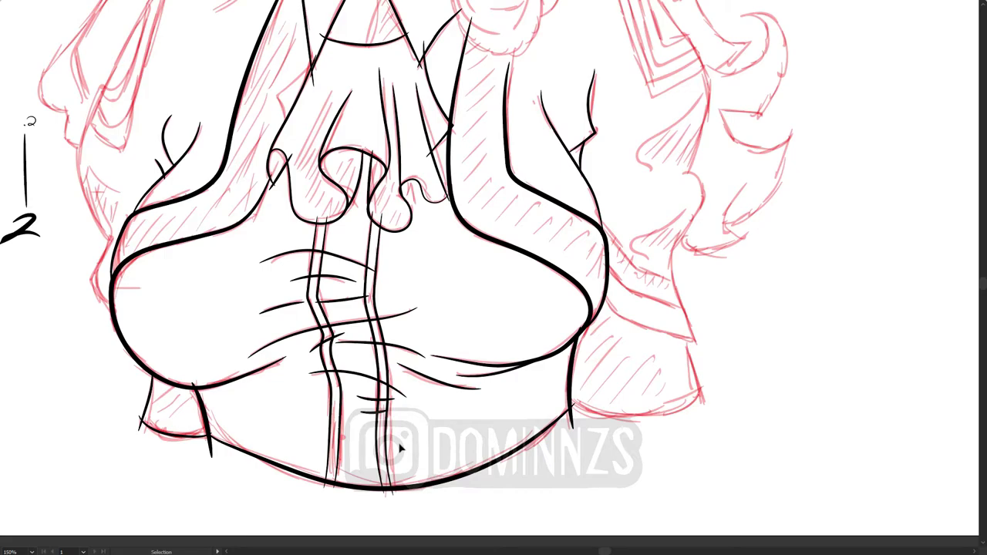
{"action": "key", "text": "ctrl+minus"}
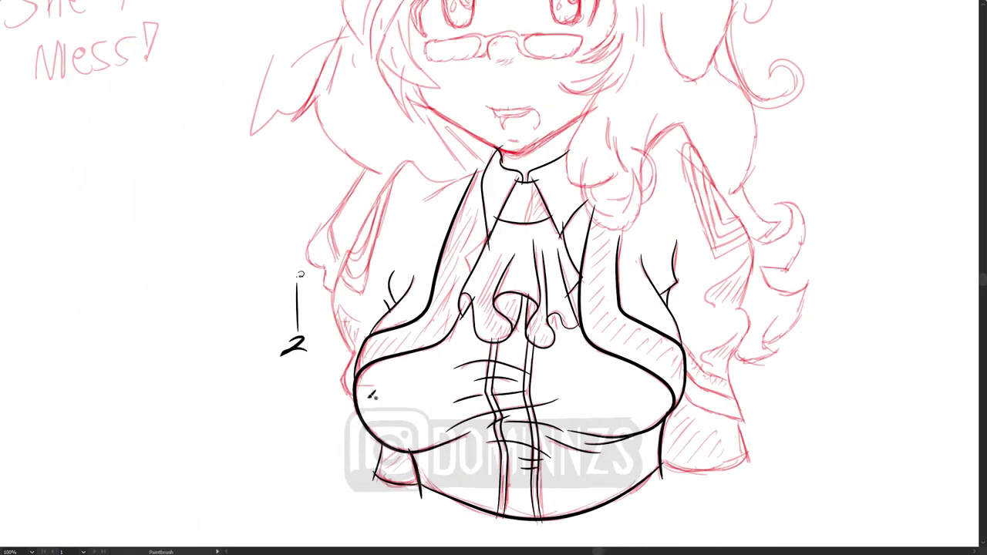
Ink the left shoulder and sleeve, the right sleeve outline and its cuff lines
{"action": "left_click_drag", "start_coordinate": [484, 171], "coordinate": [343, 407]}
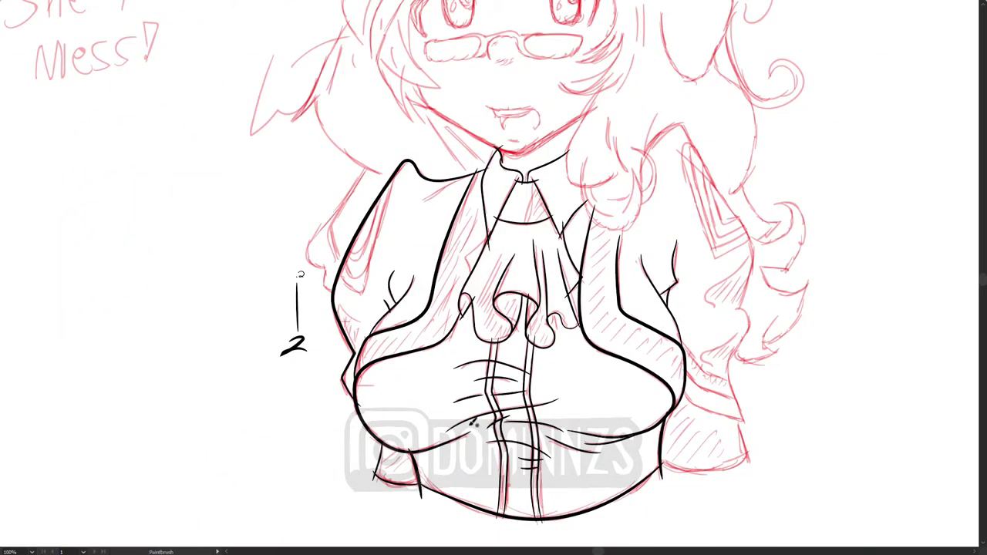
{"action": "left_click_drag", "start_coordinate": [763, 238], "coordinate": [563, 217]}
{"action": "mouse_move", "coordinate": [488, 389]}
{"action": "left_mouse_down"}
{"action": "mouse_move", "coordinate": [533, 339]}
{"action": "mouse_move", "coordinate": [480, 101]}
{"action": "left_mouse_up"}
{"action": "left_click_drag", "start_coordinate": [462, 432], "coordinate": [493, 346]}
{"action": "left_click_drag", "start_coordinate": [554, 355], "coordinate": [562, 353]}
{"action": "left_click_drag", "start_coordinate": [561, 353], "coordinate": [566, 417]}
{"action": "left_click_drag", "start_coordinate": [518, 333], "coordinate": [572, 352]}
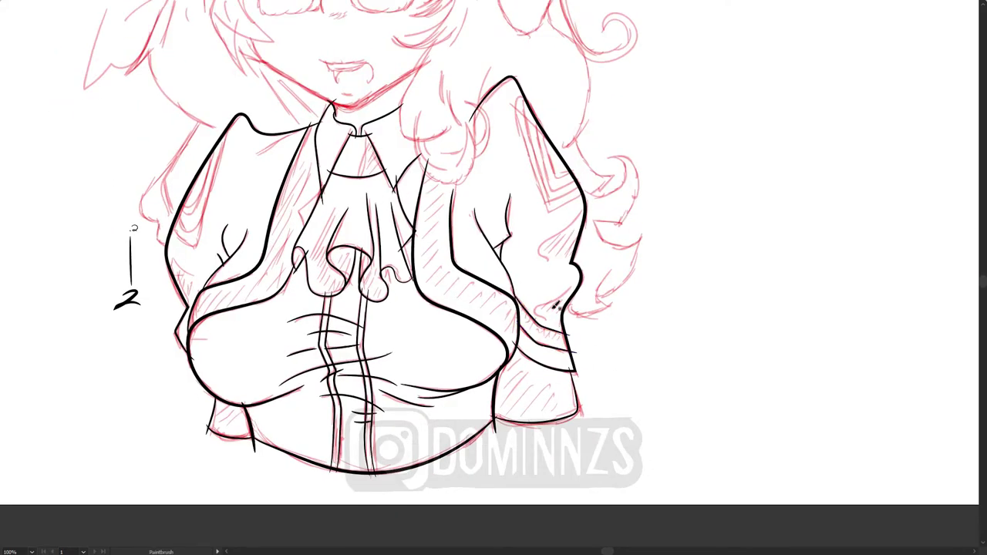
Ink the left cheek, the jawline down to the chin and the open mouth
{"action": "scroll", "coordinate": [463, 254], "scroll_direction": "down", "scroll_amount": 3}
{"action": "scroll", "coordinate": [277, 232], "scroll_direction": "up", "scroll_amount": 4}
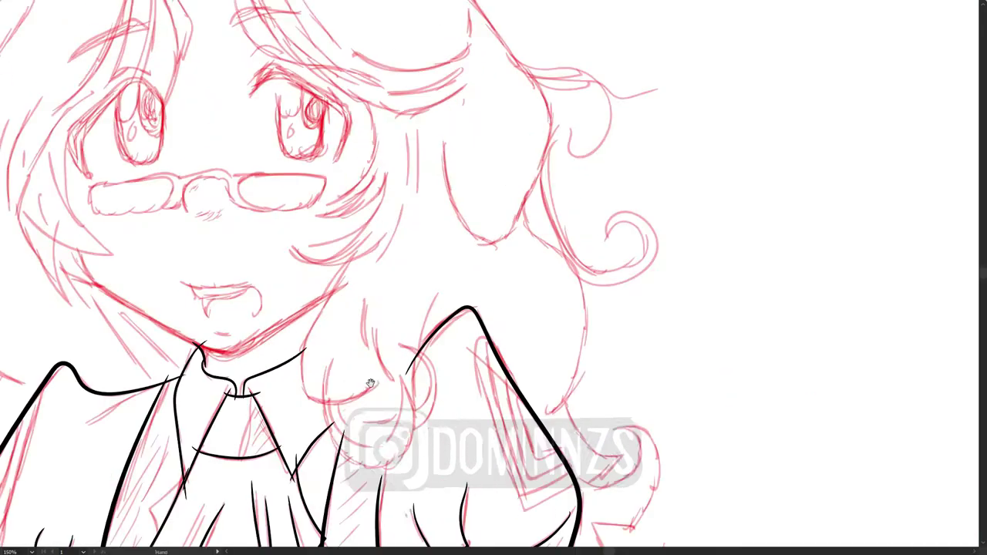
{"action": "mouse_move", "coordinate": [272, 217]}
{"action": "left_mouse_down"}
{"action": "mouse_move", "coordinate": [316, 266]}
{"action": "mouse_move", "coordinate": [422, 328]}
{"action": "left_mouse_up"}
{"action": "left_click_drag", "start_coordinate": [540, 257], "coordinate": [455, 310]}
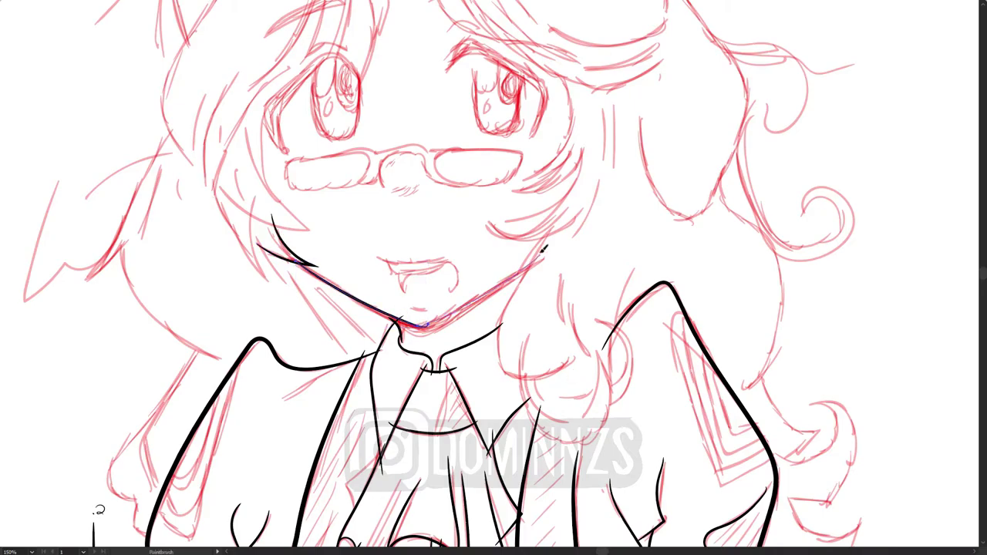
{"action": "left_click_drag", "start_coordinate": [343, 292], "coordinate": [425, 333]}
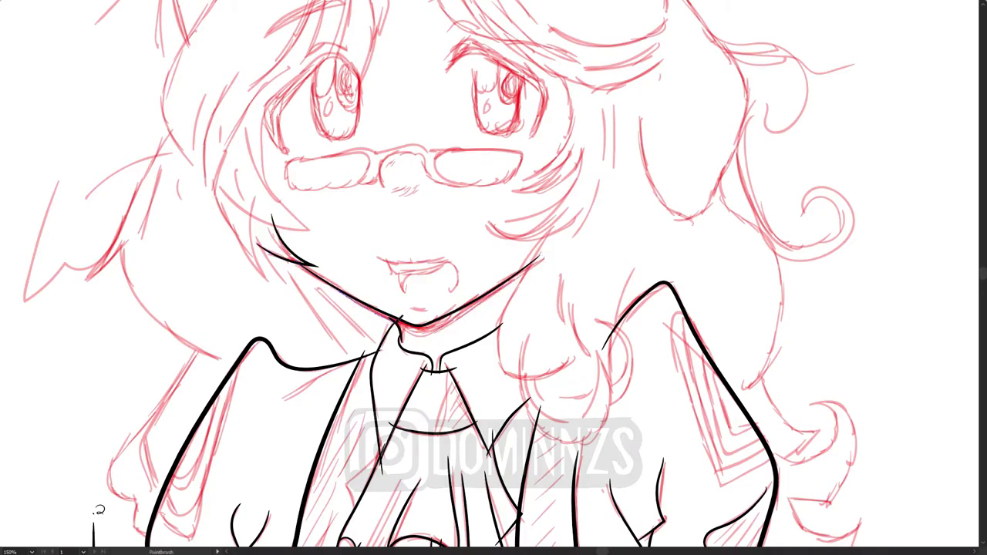
{"action": "scroll", "coordinate": [400, 297], "scroll_direction": "up", "scroll_amount": 1}
{"action": "scroll", "coordinate": [400, 297], "scroll_direction": "down", "scroll_amount": 1}
{"action": "left_click_drag", "start_coordinate": [400, 297], "coordinate": [437, 332]}
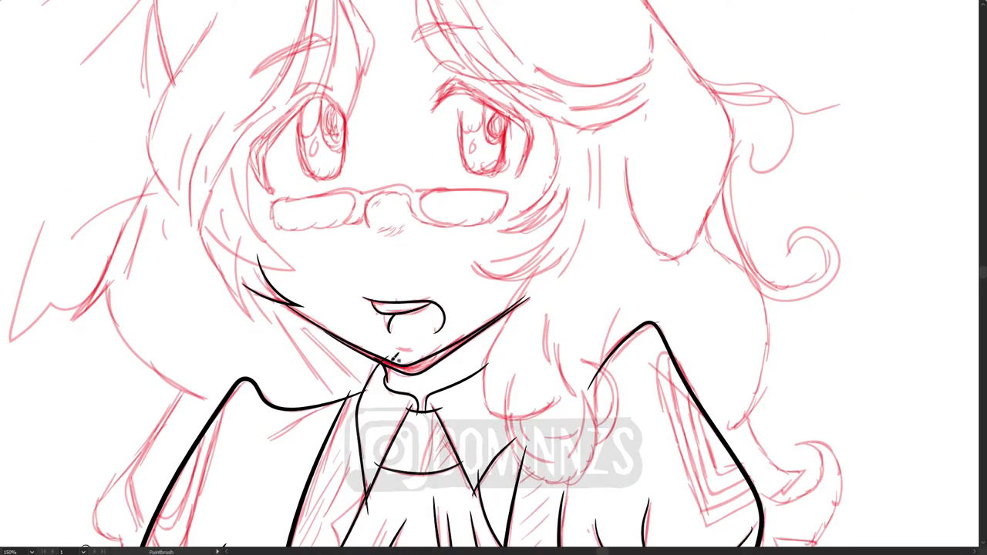
{"action": "scroll", "coordinate": [393, 356], "scroll_direction": "down", "scroll_amount": 2}
{"action": "scroll", "coordinate": [436, 231], "scroll_direction": "up", "scroll_amount": 4}
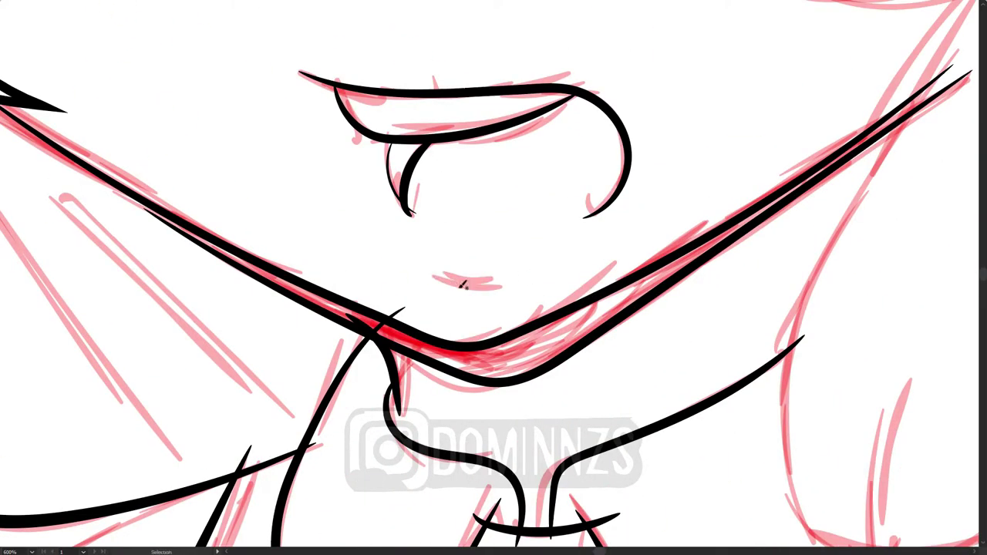
{"action": "scroll", "coordinate": [464, 284], "scroll_direction": "down", "scroll_amount": 4}
{"action": "scroll", "coordinate": [483, 293], "scroll_direction": "up", "scroll_amount": 4}
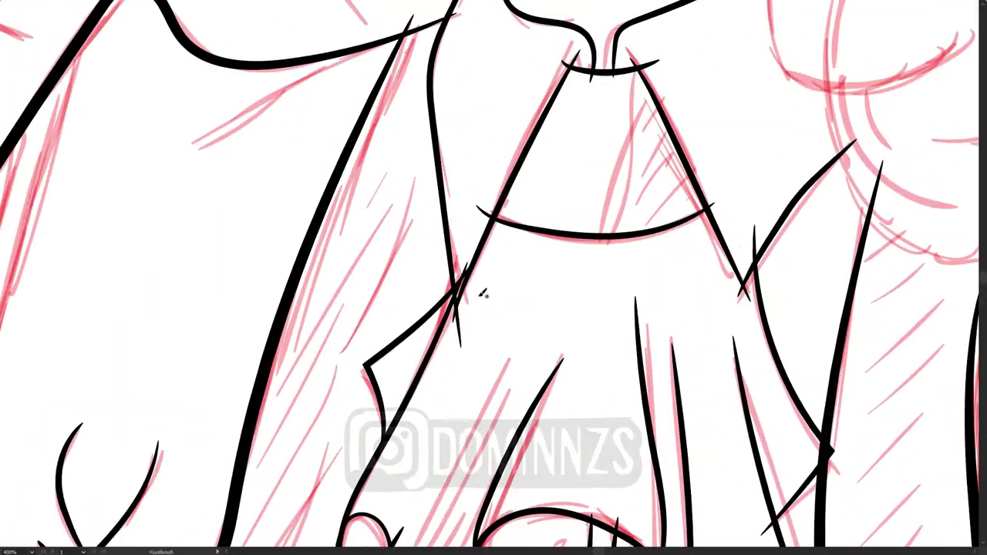
{"action": "scroll", "coordinate": [483, 293], "scroll_direction": "down", "scroll_amount": 4}
{"action": "scroll", "coordinate": [373, 308], "scroll_direction": "up", "scroll_amount": 4}
Ink a thin line on the sleeve, then switch to full-screen mode with panels hidden
{"action": "left_click_drag", "start_coordinate": [401, 254], "coordinate": [342, 432]}
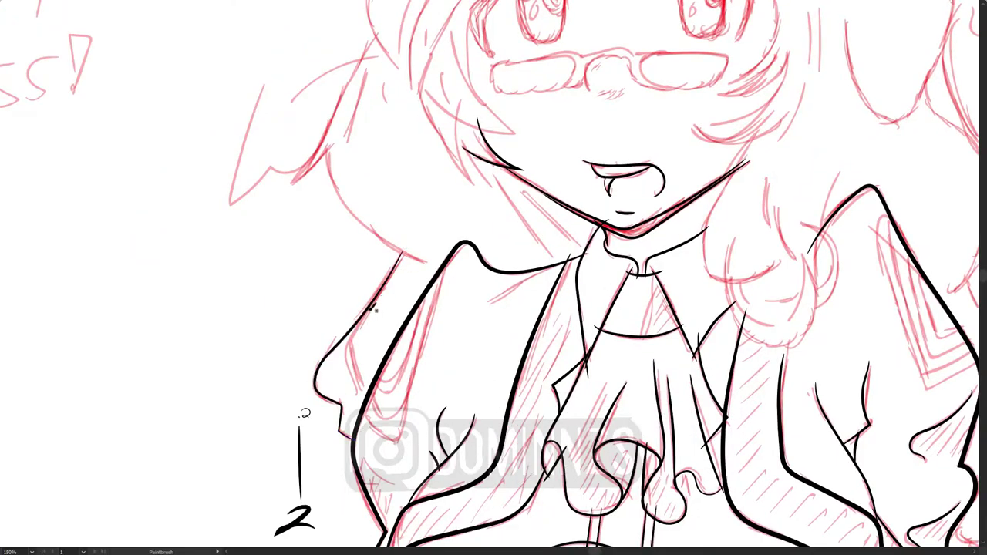
{"action": "scroll", "coordinate": [373, 308], "scroll_direction": "down", "scroll_amount": 2}
{"action": "scroll", "coordinate": [274, 397], "scroll_direction": "up", "scroll_amount": 6}
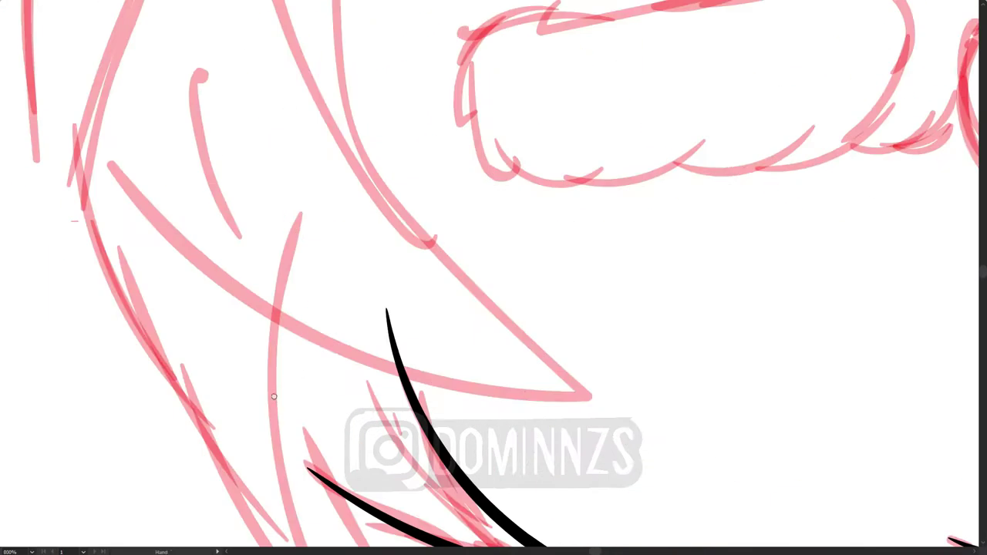
{"action": "scroll", "coordinate": [274, 396], "scroll_direction": "down", "scroll_amount": 5}
{"action": "key", "text": "f"}
{"action": "scroll", "coordinate": [530, 367], "scroll_direction": "up", "scroll_amount": 3}
{"action": "key", "text": "f"}
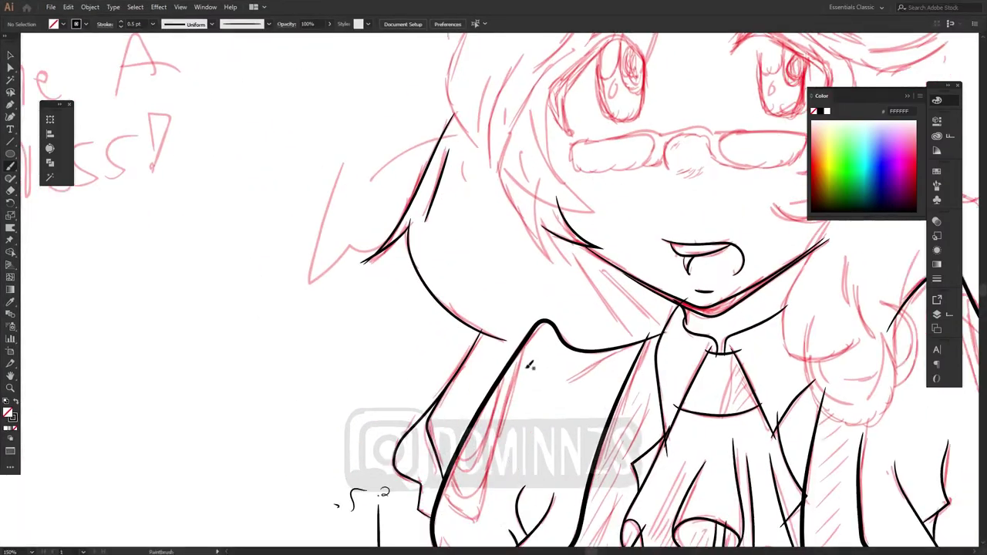
{"action": "key", "text": "f"}
{"action": "scroll", "coordinate": [530, 368], "scroll_direction": "up", "scroll_amount": 4}
Ink the hair outline over the head, along the ear top and down the right side
{"action": "mouse_move", "coordinate": [282, 530]}
{"action": "left_mouse_down"}
{"action": "mouse_move", "coordinate": [378, 262]}
{"action": "mouse_move", "coordinate": [502, 265]}
{"action": "mouse_move", "coordinate": [388, 241]}
{"action": "left_mouse_up"}
{"action": "scroll", "coordinate": [378, 262], "scroll_direction": "down", "scroll_amount": 1}
{"action": "mouse_move", "coordinate": [381, 241]}
{"action": "left_mouse_down"}
{"action": "mouse_move", "coordinate": [517, 215]}
{"action": "mouse_move", "coordinate": [344, 134]}
{"action": "mouse_move", "coordinate": [471, 330]}
{"action": "left_mouse_up"}
{"action": "left_click_drag", "start_coordinate": [412, 258], "coordinate": [477, 333]}
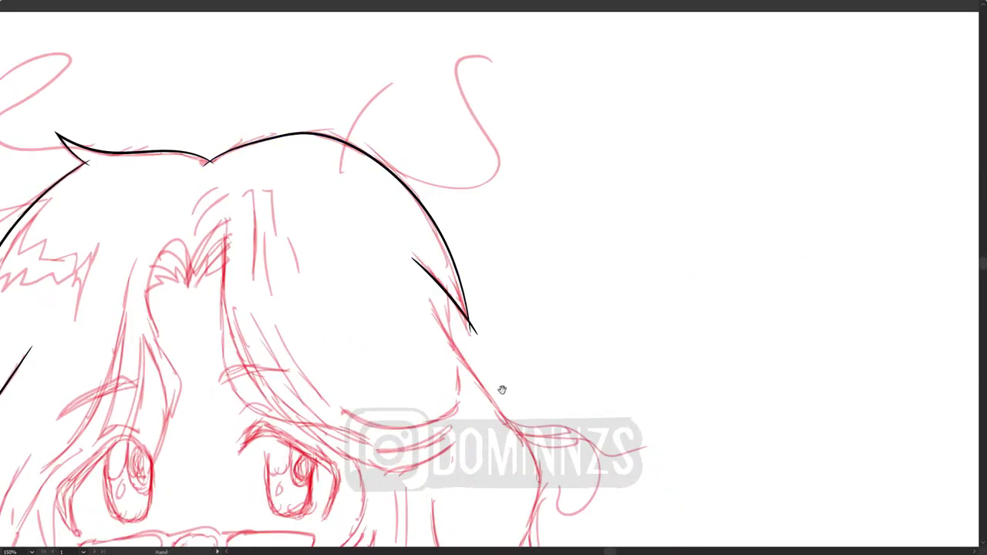
{"action": "mouse_move", "coordinate": [502, 390]}
{"action": "left_mouse_down"}
{"action": "mouse_move", "coordinate": [456, 303]}
{"action": "mouse_move", "coordinate": [433, 188]}
{"action": "left_mouse_up"}
{"action": "mouse_move", "coordinate": [374, 362]}
{"action": "left_mouse_down"}
{"action": "mouse_move", "coordinate": [455, 221]}
{"action": "mouse_move", "coordinate": [361, 94]}
{"action": "left_mouse_up"}
{"action": "left_click_drag", "start_coordinate": [509, 230], "coordinate": [492, 287]}
{"action": "mouse_move", "coordinate": [492, 287]}
{"action": "left_mouse_down"}
{"action": "mouse_move", "coordinate": [530, 309]}
{"action": "mouse_move", "coordinate": [685, 316]}
{"action": "left_mouse_up"}
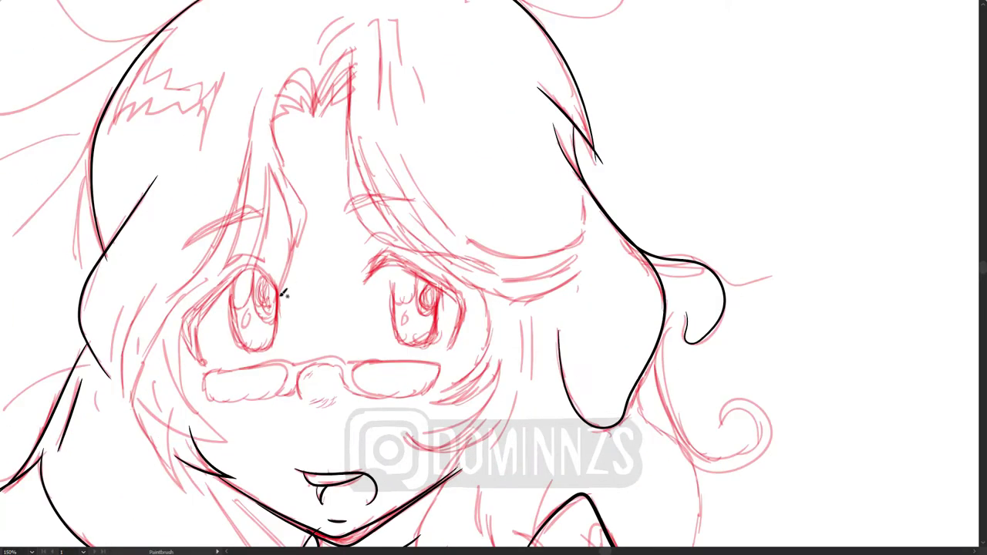
Ink strands beside the left eye and cheek and the long contour under the bangs
{"action": "left_click_drag", "start_coordinate": [280, 299], "coordinate": [292, 71]}
{"action": "mouse_move", "coordinate": [299, 254]}
{"action": "left_mouse_down"}
{"action": "mouse_move", "coordinate": [295, 215]}
{"action": "mouse_move", "coordinate": [287, 301]}
{"action": "left_mouse_up"}
{"action": "mouse_move", "coordinate": [339, 139]}
{"action": "left_mouse_down"}
{"action": "mouse_move", "coordinate": [344, 185]}
{"action": "mouse_move", "coordinate": [493, 374]}
{"action": "mouse_move", "coordinate": [573, 363]}
{"action": "left_mouse_up"}
{"action": "left_click_drag", "start_coordinate": [563, 455], "coordinate": [563, 324]}
{"action": "left_click_drag", "start_coordinate": [490, 239], "coordinate": [432, 352]}
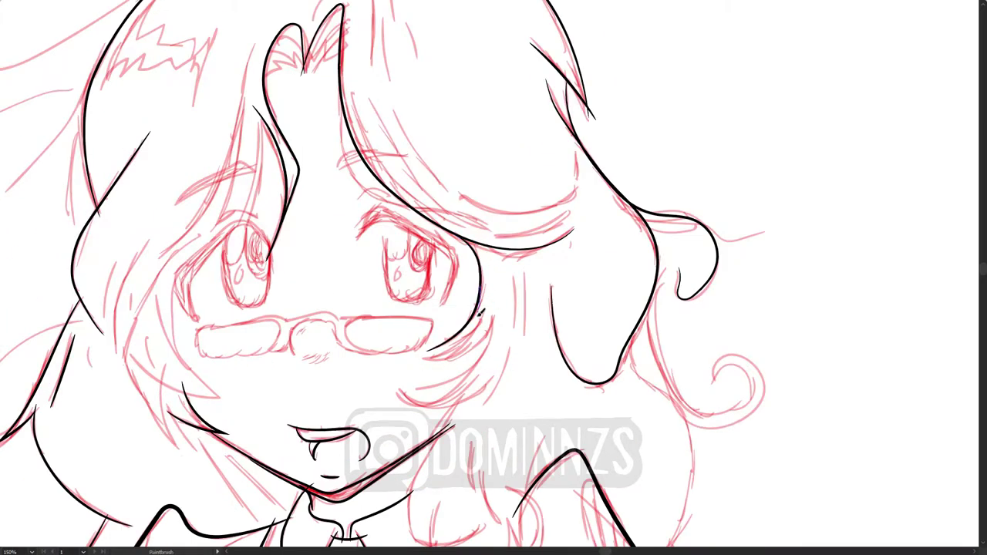
{"action": "left_click_drag", "start_coordinate": [494, 317], "coordinate": [409, 363]}
{"action": "mouse_move", "coordinate": [502, 339]}
{"action": "left_mouse_down"}
{"action": "mouse_move", "coordinate": [402, 412]}
{"action": "mouse_move", "coordinate": [501, 381]}
{"action": "left_mouse_up"}
{"action": "mouse_move", "coordinate": [485, 421]}
{"action": "left_mouse_down"}
{"action": "mouse_move", "coordinate": [470, 302]}
{"action": "mouse_move", "coordinate": [463, 424]}
{"action": "mouse_move", "coordinate": [537, 342]}
{"action": "left_mouse_up"}
Ink the shoulder hair curls beside the neck and trace the shoulder's triangular panel
{"action": "left_click_drag", "start_coordinate": [456, 278], "coordinate": [532, 363]}
{"action": "left_click_drag", "start_coordinate": [532, 281], "coordinate": [513, 369]}
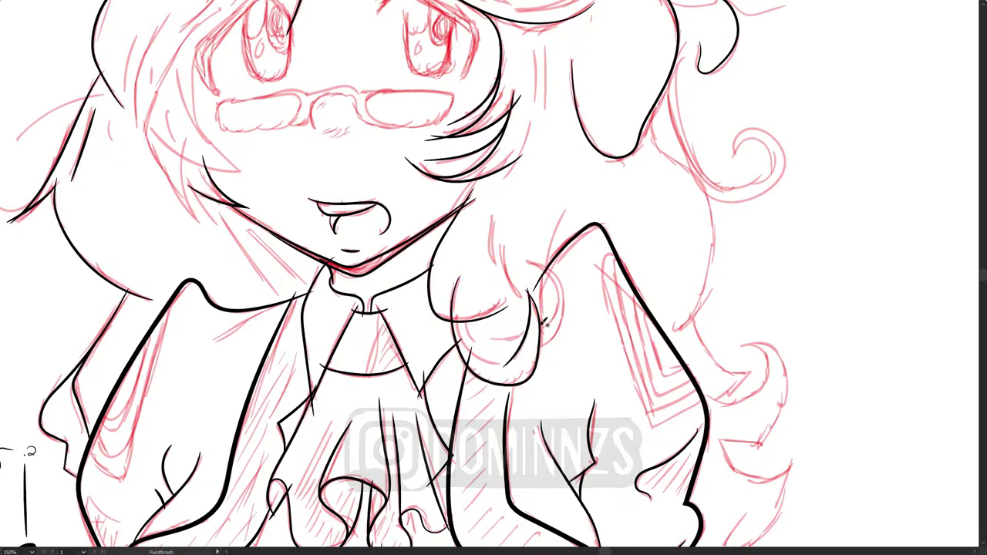
{"action": "mouse_move", "coordinate": [530, 263]}
{"action": "left_mouse_down"}
{"action": "mouse_move", "coordinate": [565, 313]}
{"action": "mouse_move", "coordinate": [539, 355]}
{"action": "left_mouse_up"}
{"action": "left_click_drag", "start_coordinate": [682, 314], "coordinate": [538, 249]}
{"action": "left_click_drag", "start_coordinate": [494, 221], "coordinate": [512, 337]}
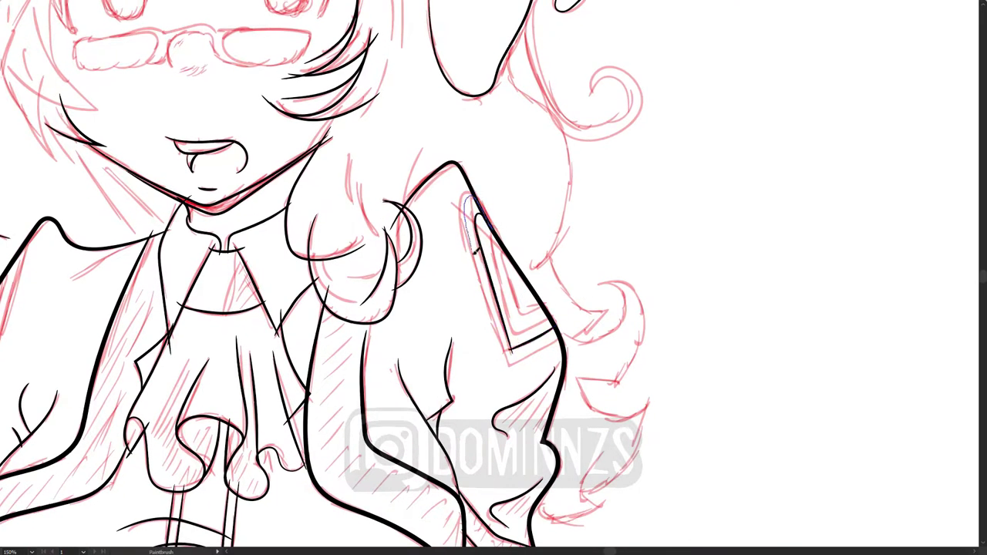
{"action": "left_click_drag", "start_coordinate": [466, 197], "coordinate": [509, 369]}
{"action": "mouse_move", "coordinate": [494, 237]}
{"action": "left_mouse_down"}
{"action": "mouse_move", "coordinate": [559, 318]}
{"action": "mouse_move", "coordinate": [552, 328]}
{"action": "left_mouse_up"}
{"action": "mouse_move", "coordinate": [540, 231]}
{"action": "left_mouse_down"}
{"action": "mouse_move", "coordinate": [540, 309]}
{"action": "mouse_move", "coordinate": [475, 289]}
{"action": "mouse_move", "coordinate": [426, 114]}
{"action": "left_mouse_up"}
Draw the contour along the hair's right edge, redoing one misplaced stroke
{"action": "left_click_drag", "start_coordinate": [446, 79], "coordinate": [433, 204]}
{"action": "left_click_drag", "start_coordinate": [438, 158], "coordinate": [533, 313]}
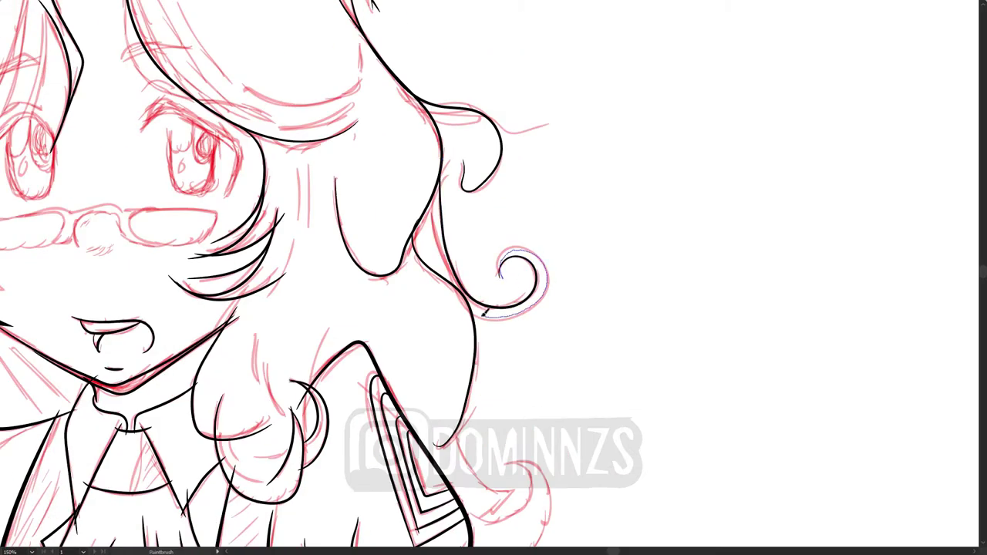
{"action": "left_click_drag", "start_coordinate": [429, 206], "coordinate": [540, 318]}
{"action": "key", "text": "ctrl+z"}
{"action": "mouse_move", "coordinate": [434, 164]}
{"action": "left_mouse_down"}
{"action": "mouse_move", "coordinate": [501, 312]}
{"action": "mouse_move", "coordinate": [525, 290]}
{"action": "left_mouse_up"}
{"action": "scroll", "coordinate": [501, 312], "scroll_direction": "down", "scroll_amount": 2}
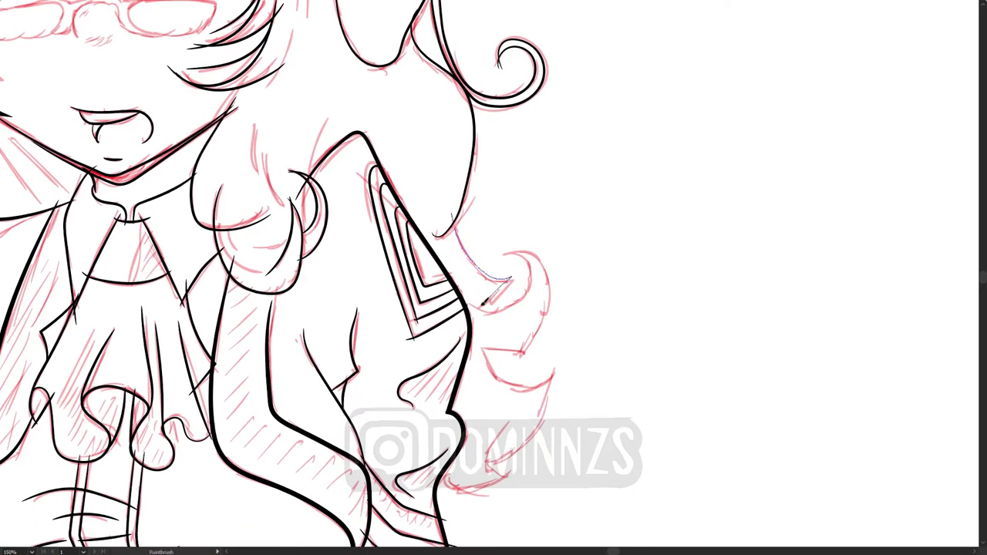
Add strokes to the wavy and lower hair and to the hair left of the face
{"action": "left_click_drag", "start_coordinate": [463, 224], "coordinate": [509, 309]}
{"action": "left_click_drag", "start_coordinate": [478, 254], "coordinate": [552, 362]}
{"action": "scroll", "coordinate": [561, 299], "scroll_direction": "up", "scroll_amount": 2}
{"action": "left_click_drag", "start_coordinate": [561, 300], "coordinate": [471, 370]}
{"action": "scroll", "coordinate": [470, 370], "scroll_direction": "down", "scroll_amount": 3}
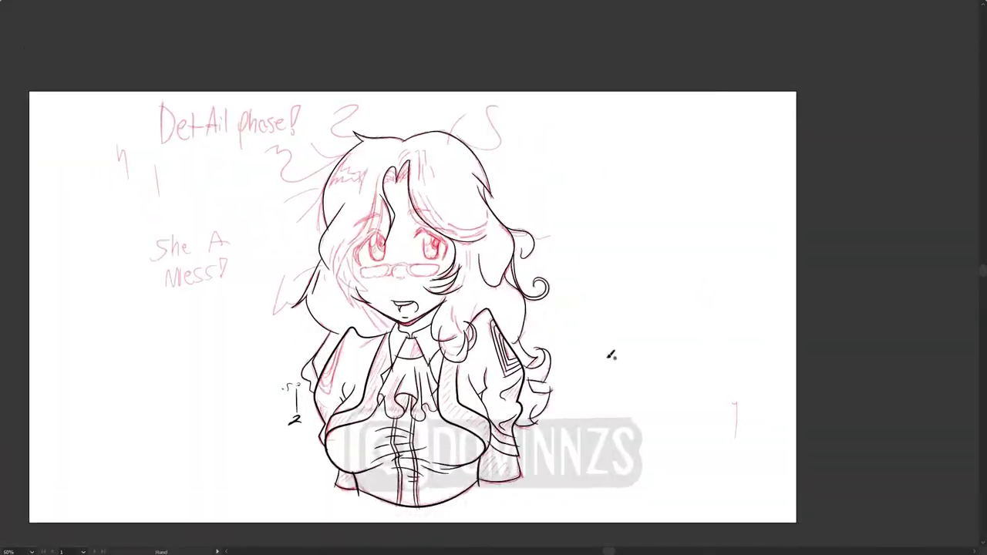
{"action": "scroll", "coordinate": [394, 273], "scroll_direction": "up", "scroll_amount": 3}
{"action": "mouse_move", "coordinate": [395, 273]}
{"action": "left_mouse_down"}
{"action": "mouse_move", "coordinate": [510, 305]}
{"action": "mouse_move", "coordinate": [543, 345]}
{"action": "mouse_move", "coordinate": [466, 251]}
{"action": "left_mouse_up"}
{"action": "mouse_move", "coordinate": [531, 128]}
{"action": "left_mouse_down"}
{"action": "mouse_move", "coordinate": [451, 246]}
{"action": "mouse_move", "coordinate": [440, 312]}
{"action": "left_mouse_up"}
{"action": "scroll", "coordinate": [451, 245], "scroll_direction": "down", "scroll_amount": 1}
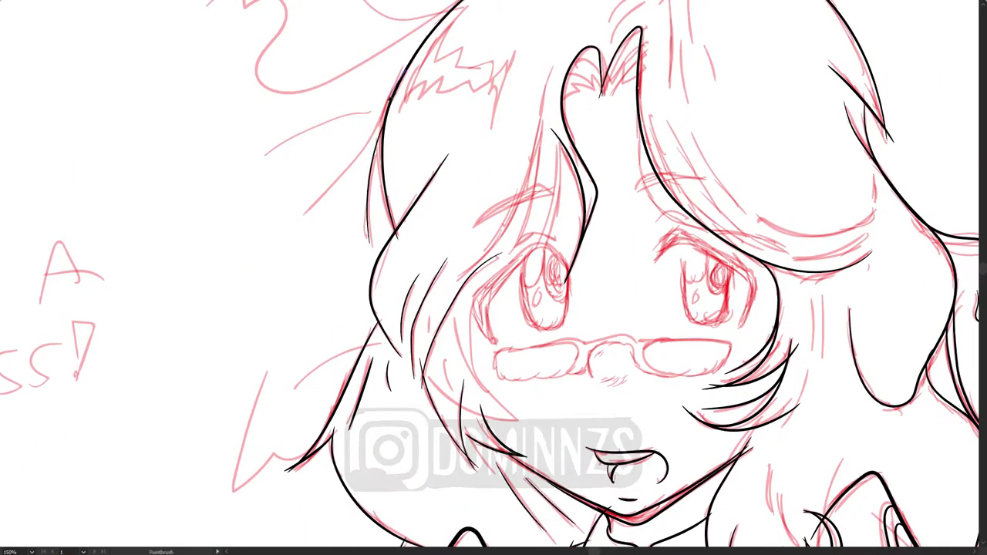
Ink a zigzag left of the hair and the crown strokes, redrawing one bad stroke
{"action": "scroll", "coordinate": [440, 312], "scroll_direction": "up", "scroll_amount": 1}
{"action": "left_click_drag", "start_coordinate": [421, 225], "coordinate": [168, 232]}
{"action": "left_click_drag", "start_coordinate": [313, 197], "coordinate": [429, 225]}
{"action": "left_click_drag", "start_coordinate": [378, 116], "coordinate": [450, 170]}
{"action": "key", "text": "ctrl+z"}
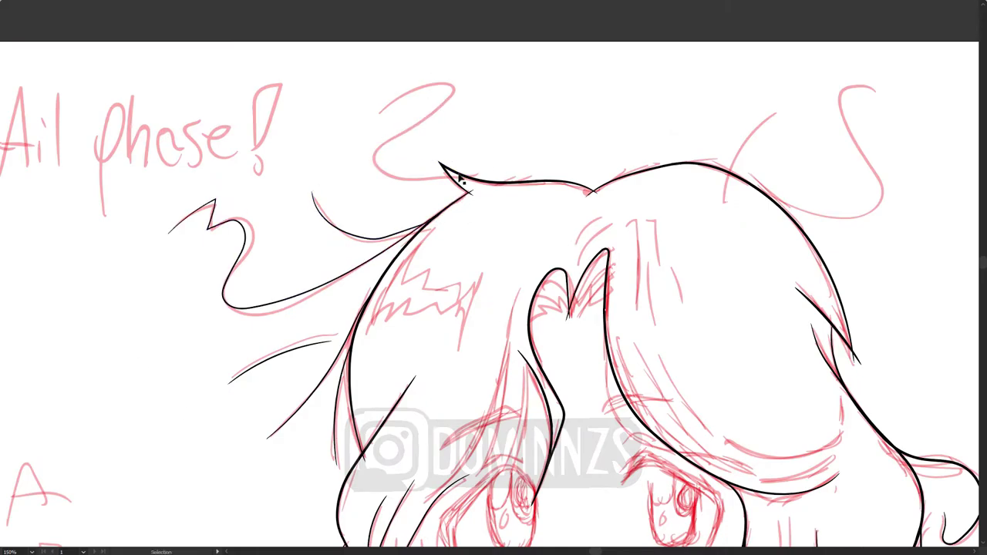
{"action": "left_click_drag", "start_coordinate": [373, 158], "coordinate": [454, 135]}
Trace the S-shaped flyaway strand above the head
{"action": "left_click_drag", "start_coordinate": [454, 135], "coordinate": [72, 153]}
{"action": "left_click_drag", "start_coordinate": [415, 126], "coordinate": [341, 228]}
{"action": "left_click_drag", "start_coordinate": [382, 230], "coordinate": [510, 141]}
{"action": "scroll", "coordinate": [499, 272], "scroll_direction": "down", "scroll_amount": 2}
Trace the bangs down toward the eye and the lower hair bang
{"action": "mouse_move", "coordinate": [344, 167]}
{"action": "left_mouse_down"}
{"action": "mouse_move", "coordinate": [298, 217]}
{"action": "mouse_move", "coordinate": [378, 270]}
{"action": "left_mouse_up"}
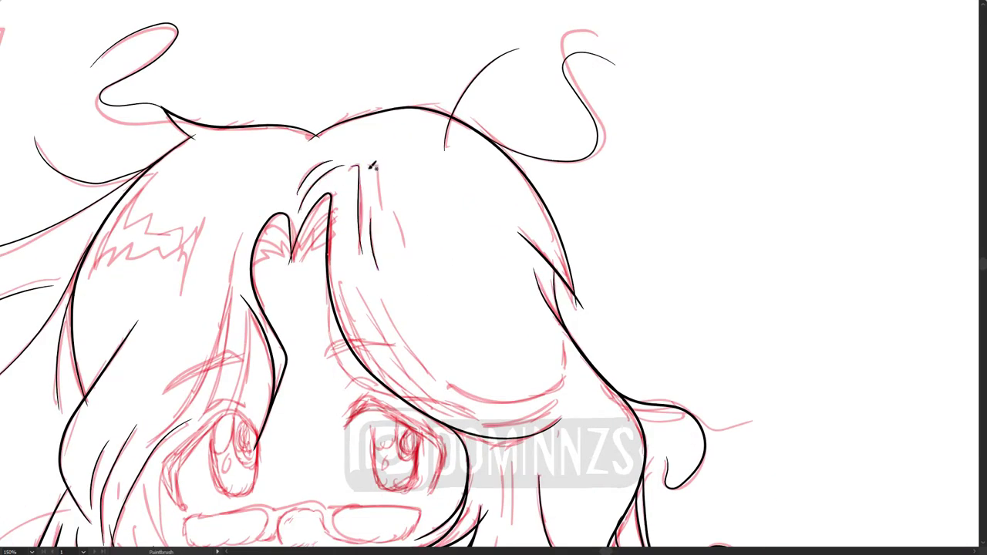
{"action": "scroll", "coordinate": [378, 270], "scroll_direction": "up", "scroll_amount": 2}
{"action": "left_click_drag", "start_coordinate": [305, 199], "coordinate": [309, 245]}
{"action": "left_click_drag", "start_coordinate": [301, 182], "coordinate": [463, 333]}
{"action": "left_click_drag", "start_coordinate": [423, 307], "coordinate": [534, 318]}
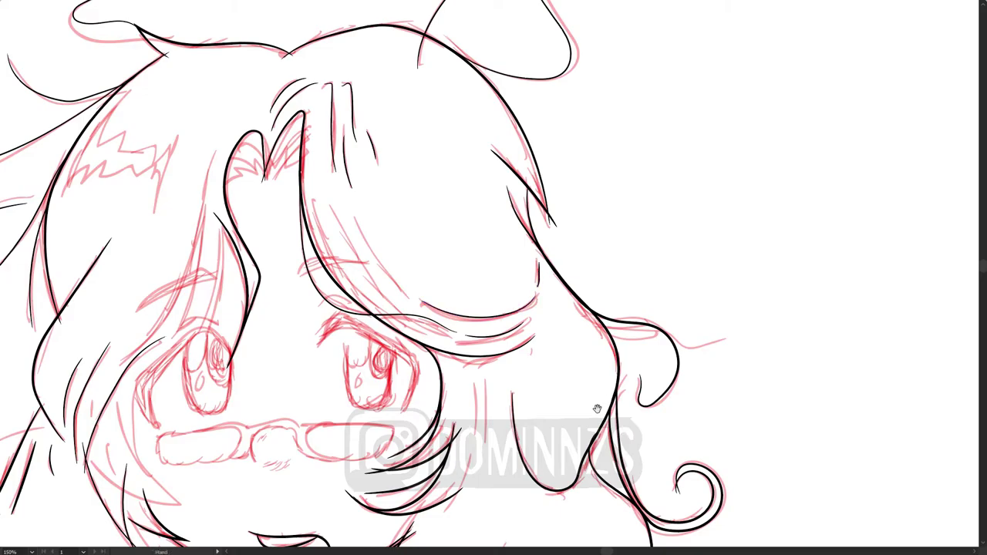
{"action": "scroll", "coordinate": [359, 275], "scroll_direction": "down", "scroll_amount": 5}
Add hair strokes near the mouth and around the lower curl
{"action": "left_click_drag", "start_coordinate": [468, 245], "coordinate": [429, 312]}
{"action": "left_click_drag", "start_coordinate": [422, 332], "coordinate": [426, 388]}
{"action": "scroll", "coordinate": [468, 382], "scroll_direction": "down", "scroll_amount": 3}
{"action": "mouse_move", "coordinate": [367, 340]}
{"action": "left_mouse_down"}
{"action": "mouse_move", "coordinate": [386, 382]}
{"action": "mouse_move", "coordinate": [456, 351]}
{"action": "left_mouse_up"}
{"action": "scroll", "coordinate": [642, 472], "scroll_direction": "down", "scroll_amount": 2}
{"action": "scroll", "coordinate": [432, 324], "scroll_direction": "up", "scroll_amount": 2}
Ink strands on the left hair, then undo and redraw the lines around the left eye
{"action": "left_click_drag", "start_coordinate": [299, 293], "coordinate": [378, 334]}
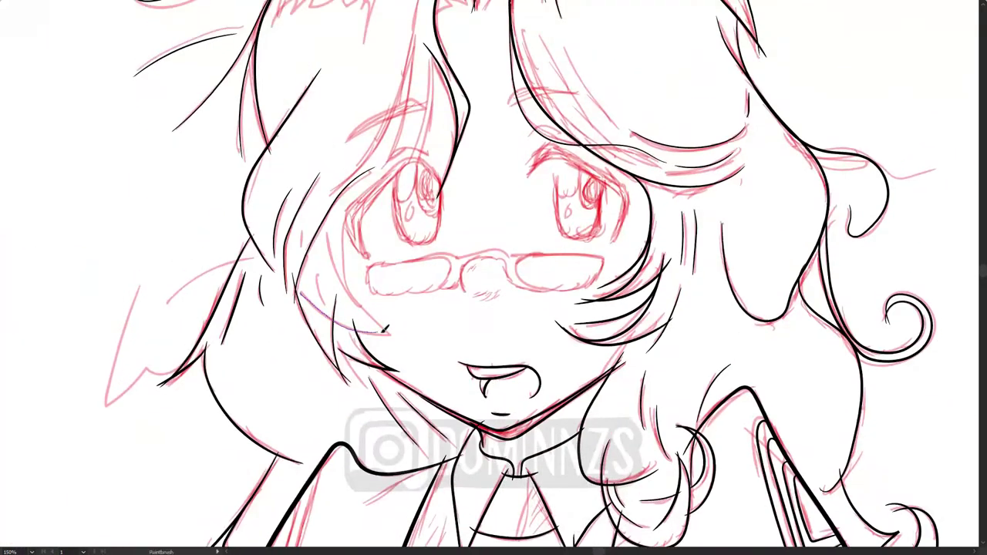
{"action": "left_click_drag", "start_coordinate": [325, 231], "coordinate": [350, 291]}
{"action": "left_click_drag", "start_coordinate": [402, 156], "coordinate": [343, 308]}
{"action": "key", "text": "ctrl+z"}
{"action": "key", "text": "ctrl+z"}
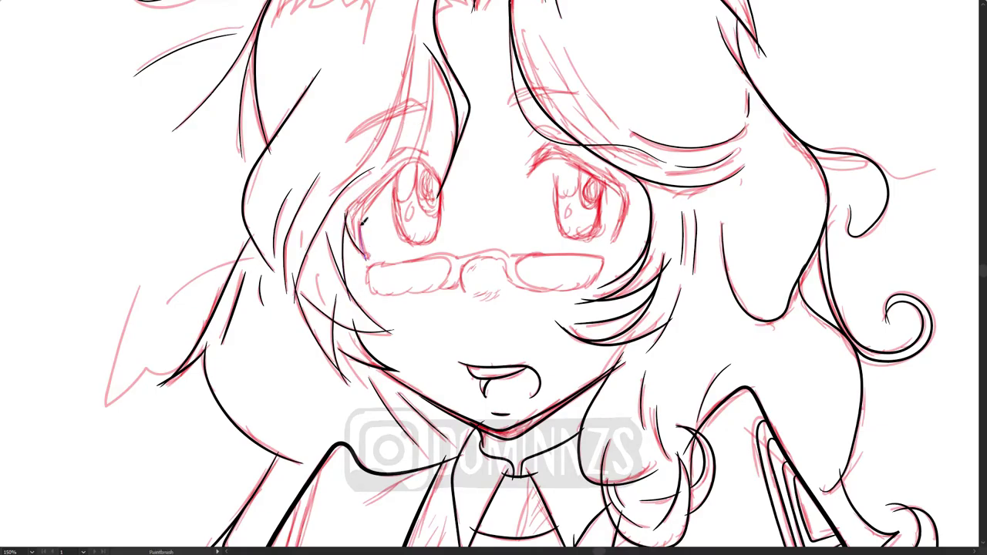
{"action": "left_click_drag", "start_coordinate": [364, 220], "coordinate": [417, 159]}
{"action": "left_click_drag", "start_coordinate": [355, 193], "coordinate": [441, 223]}
{"action": "scroll", "coordinate": [367, 198], "scroll_direction": "up", "scroll_amount": 1}
Ink the oval outline of the left eye
{"action": "scroll", "coordinate": [321, 410], "scroll_direction": "up", "scroll_amount": 2}
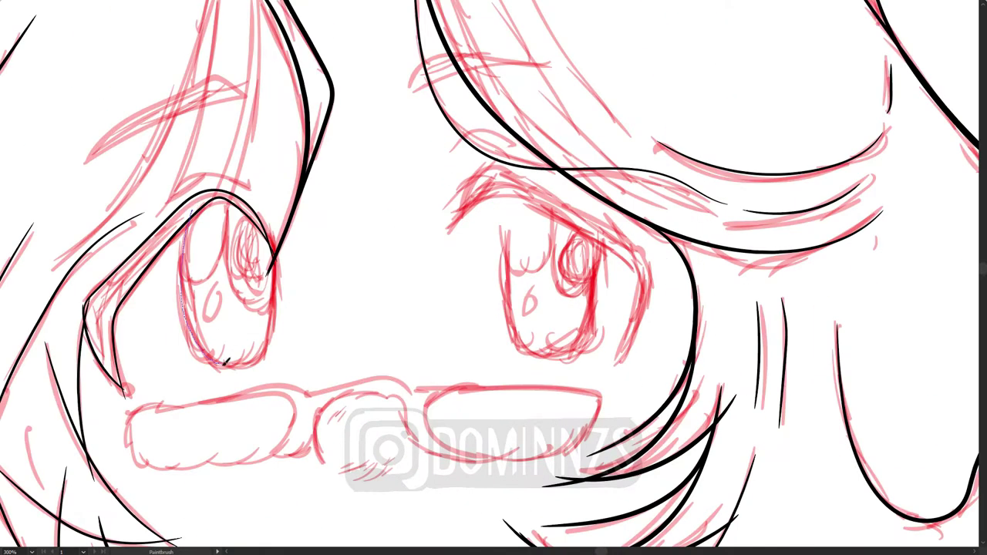
{"action": "left_click_drag", "start_coordinate": [197, 216], "coordinate": [271, 230]}
{"action": "scroll", "coordinate": [591, 288], "scroll_direction": "down", "scroll_amount": 3}
{"action": "left_click_drag", "start_coordinate": [164, 265], "coordinate": [159, 271]}
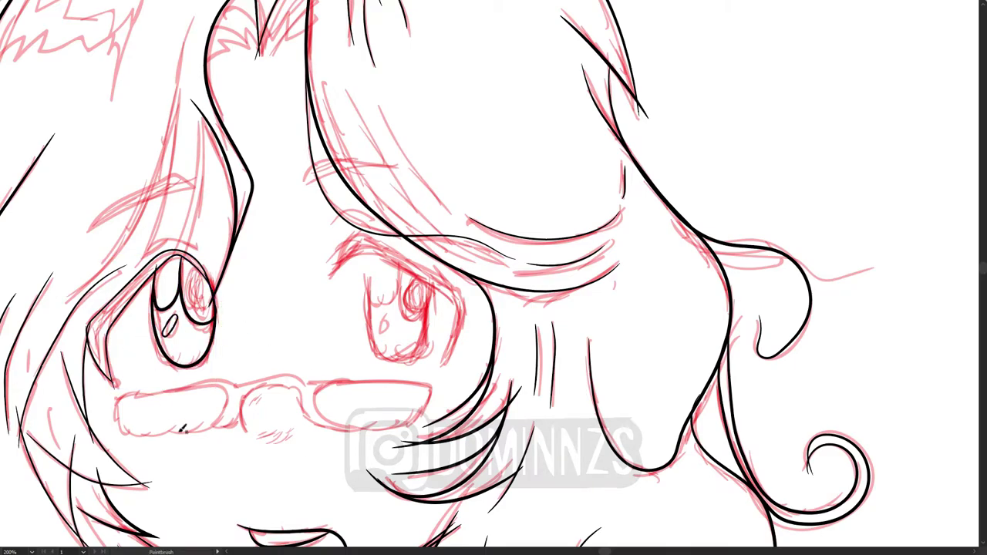
Outline the right eye with a U-shaped stroke and its upper lid, removing stray inner strokes
{"action": "left_click_drag", "start_coordinate": [367, 277], "coordinate": [427, 282]}
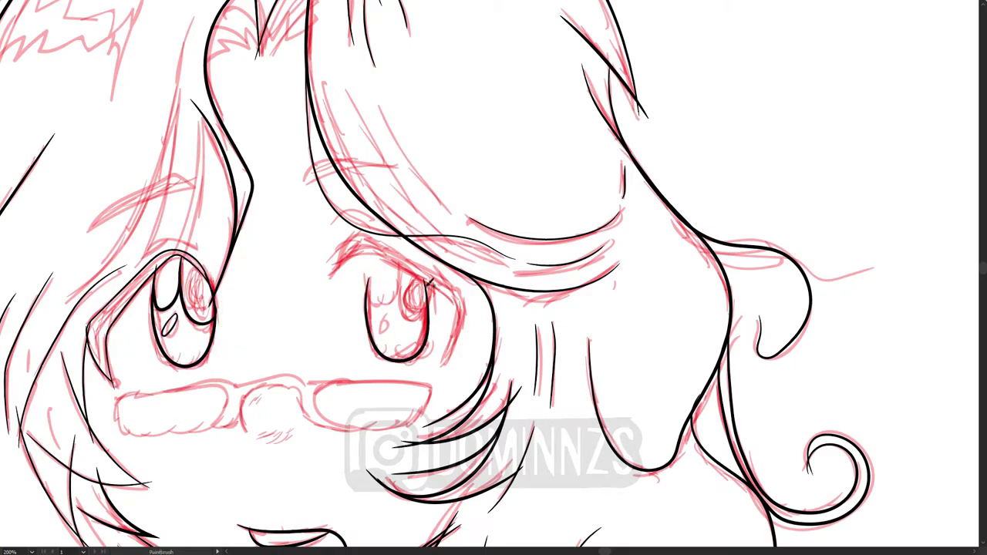
{"action": "key", "text": "ctrl+z"}
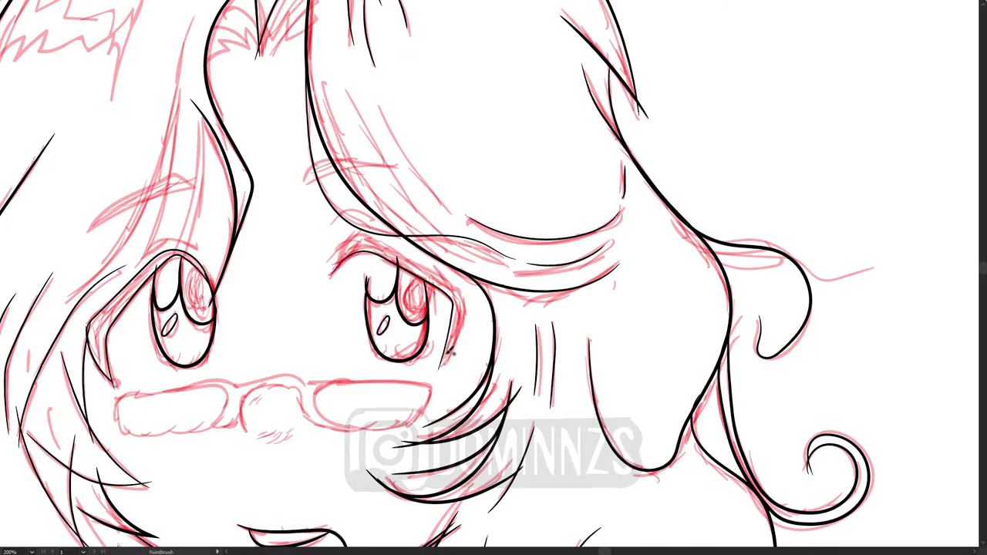
{"action": "left_click_drag", "start_coordinate": [331, 277], "coordinate": [451, 361]}
{"action": "scroll", "coordinate": [494, 323], "scroll_direction": "up", "scroll_amount": 2}
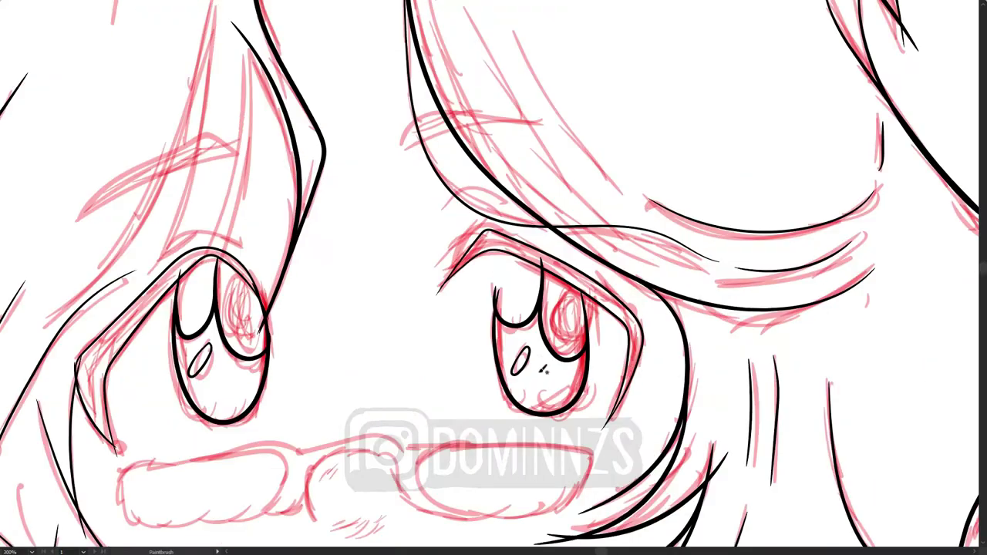
{"action": "scroll", "coordinate": [309, 340], "scroll_direction": "down", "scroll_amount": 2}
{"action": "scroll", "coordinate": [271, 353], "scroll_direction": "up", "scroll_amount": 1}
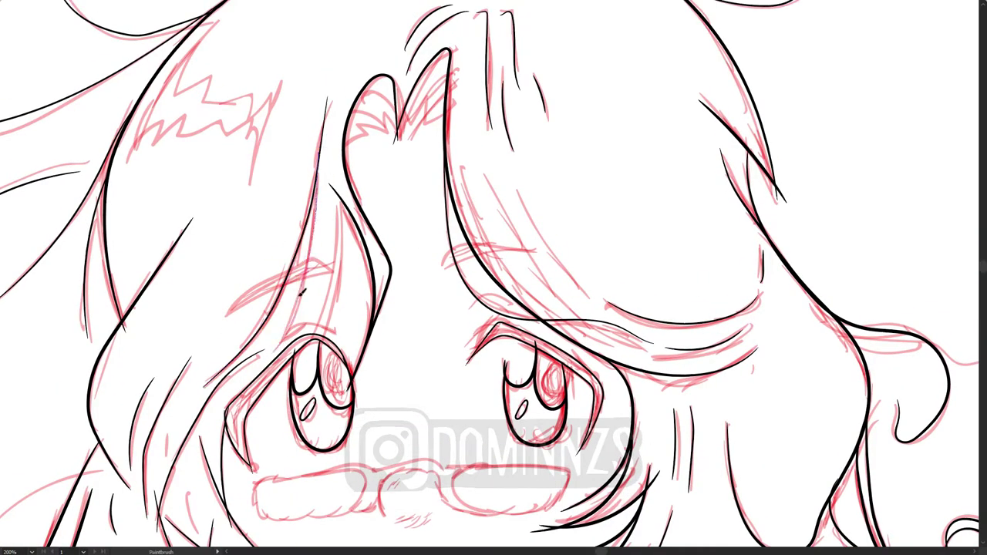
Add a lid line, a brow arc and strokes around the left eye and its hair strand
{"action": "left_click_drag", "start_coordinate": [470, 307], "coordinate": [525, 299]}
{"action": "left_click_drag", "start_coordinate": [571, 256], "coordinate": [446, 262]}
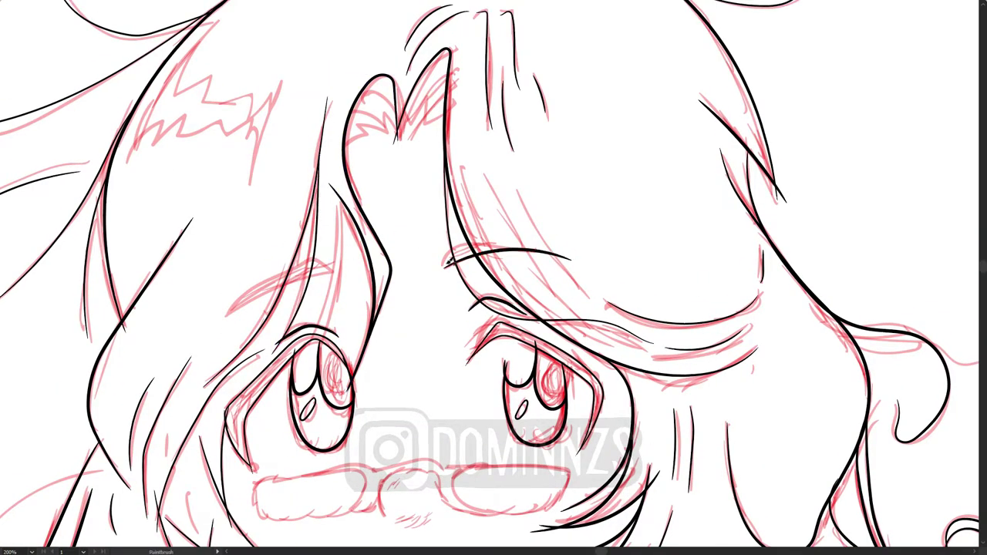
{"action": "mouse_move", "coordinate": [339, 256]}
{"action": "left_mouse_down"}
{"action": "mouse_move", "coordinate": [225, 318]}
{"action": "mouse_move", "coordinate": [231, 310]}
{"action": "left_mouse_up"}
{"action": "left_click_drag", "start_coordinate": [349, 194], "coordinate": [324, 341]}
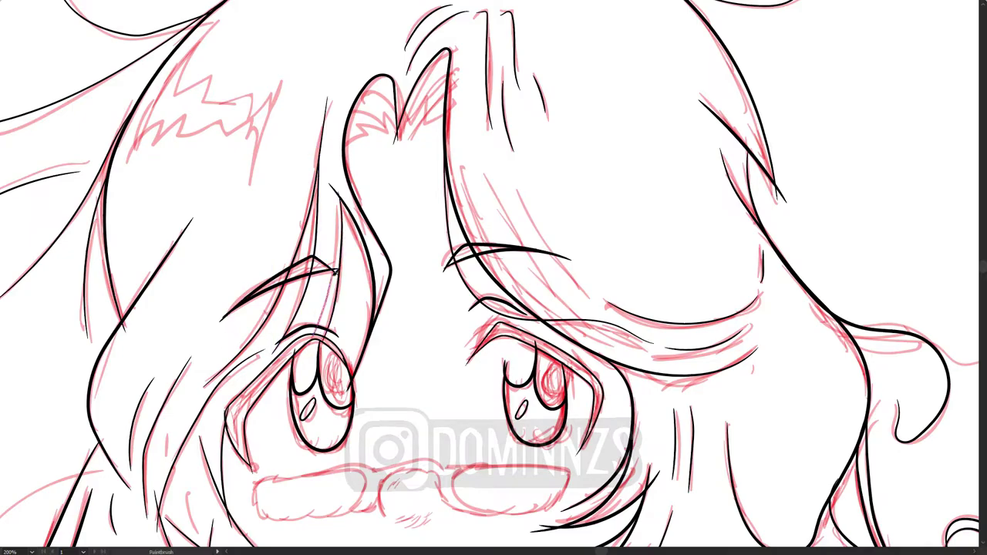
{"action": "left_click_drag", "start_coordinate": [365, 435], "coordinate": [412, 304]}
{"action": "left_click_drag", "start_coordinate": [206, 440], "coordinate": [479, 287]}
Ink two zigzag strokes at the hair parting and hatch the hair beside them
{"action": "key", "text": "ctrl+0"}
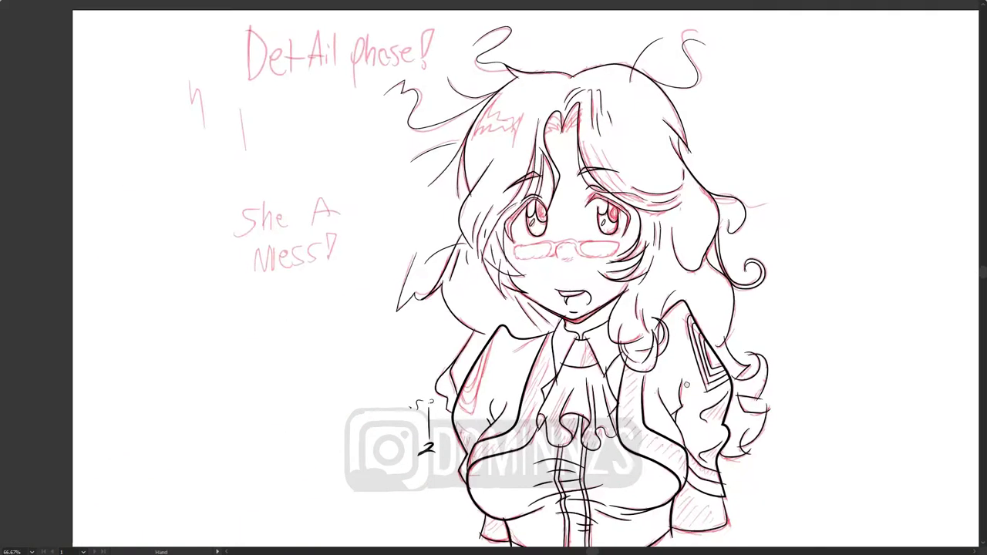
{"action": "scroll", "coordinate": [335, 286], "scroll_direction": "up", "scroll_amount": 5}
{"action": "mouse_move", "coordinate": [334, 286]}
{"action": "left_mouse_down"}
{"action": "mouse_move", "coordinate": [393, 252]}
{"action": "mouse_move", "coordinate": [348, 279]}
{"action": "left_mouse_up"}
{"action": "key", "text": "ctrl+z"}
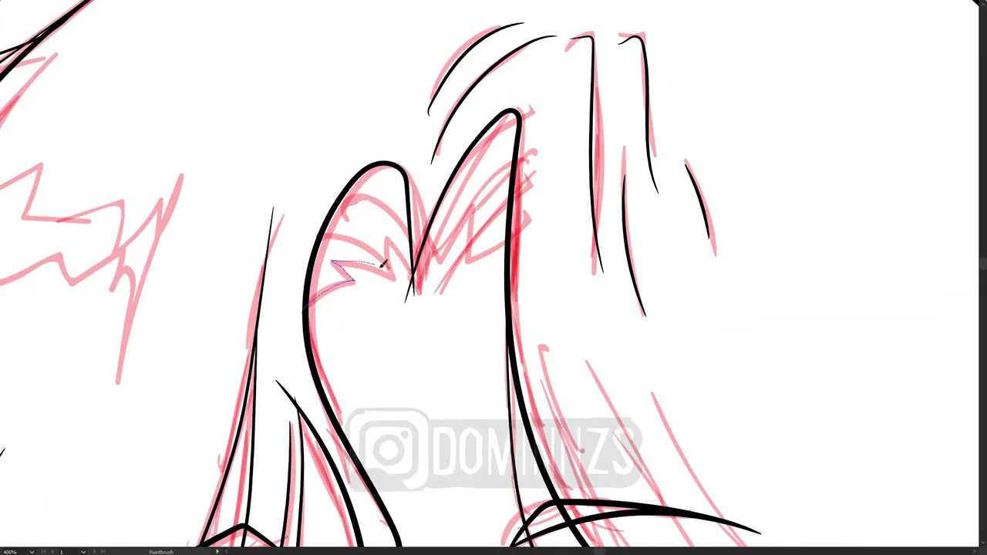
{"action": "left_click_drag", "start_coordinate": [416, 274], "coordinate": [506, 245]}
{"action": "left_click_drag", "start_coordinate": [455, 294], "coordinate": [529, 157]}
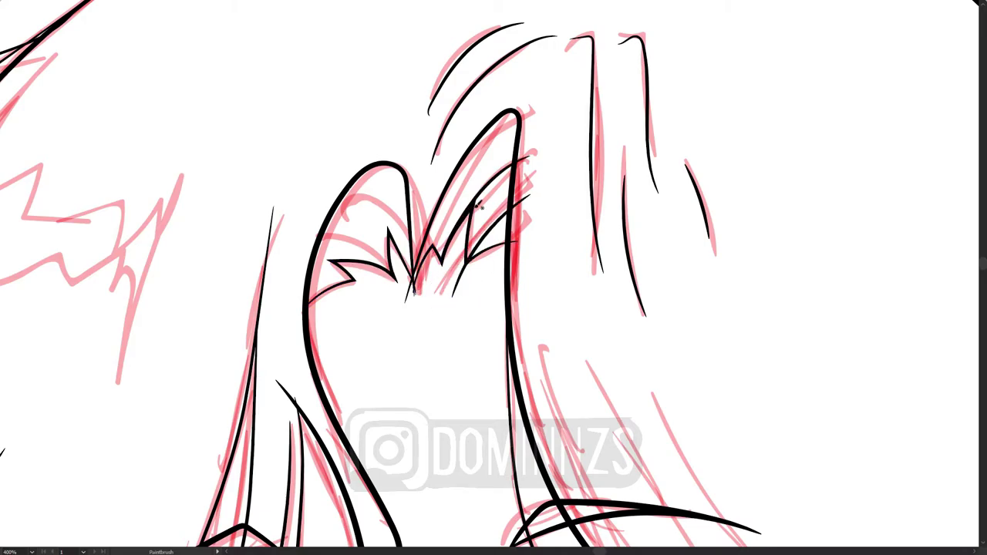
{"action": "left_click_drag", "start_coordinate": [424, 254], "coordinate": [517, 128]}
Ink the glasses frame over the sketch with both lens outlines in bold black
{"action": "scroll", "coordinate": [413, 285], "scroll_direction": "down", "scroll_amount": 2}
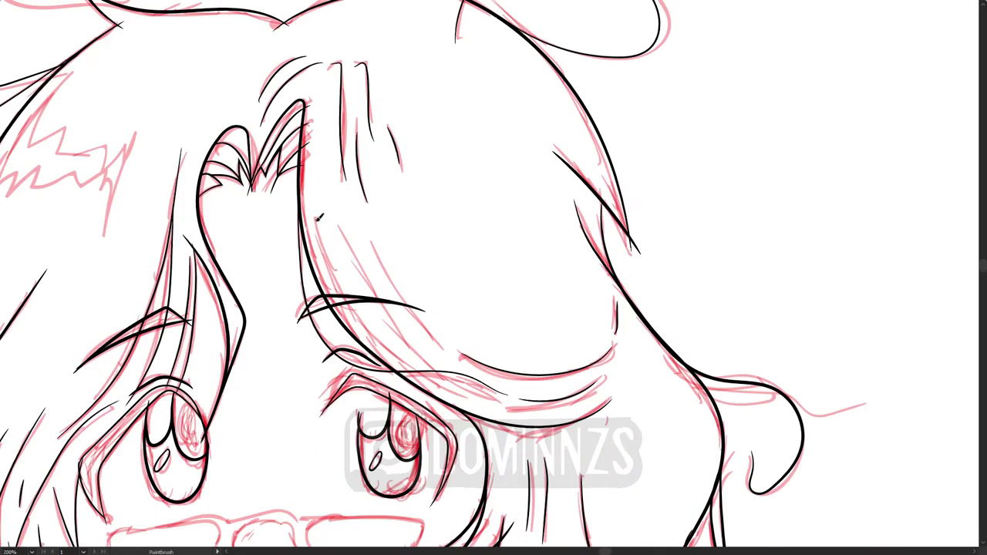
{"action": "scroll", "coordinate": [573, 427], "scroll_direction": "down", "scroll_amount": 2}
{"action": "scroll", "coordinate": [375, 283], "scroll_direction": "up", "scroll_amount": 2}
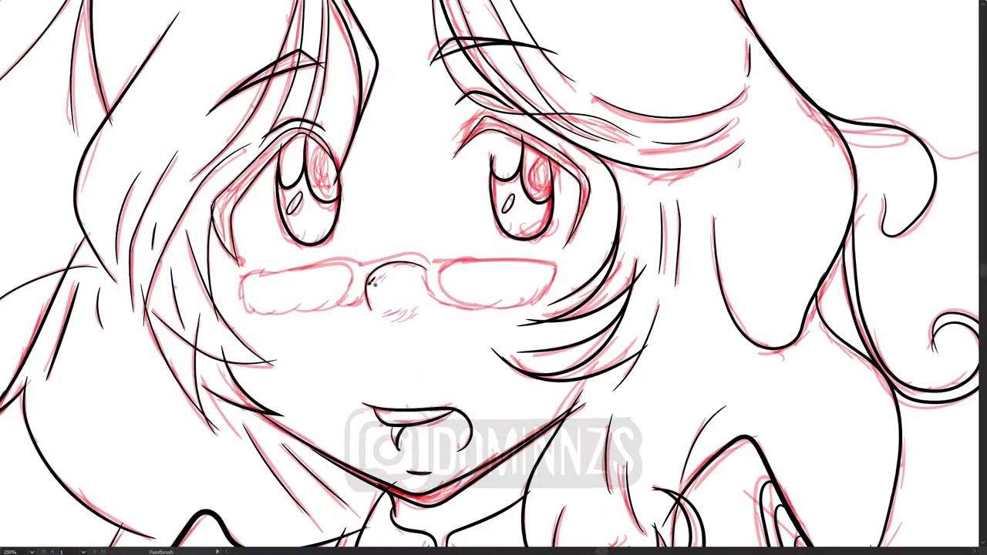
{"action": "left_click_drag", "start_coordinate": [307, 261], "coordinate": [319, 305]}
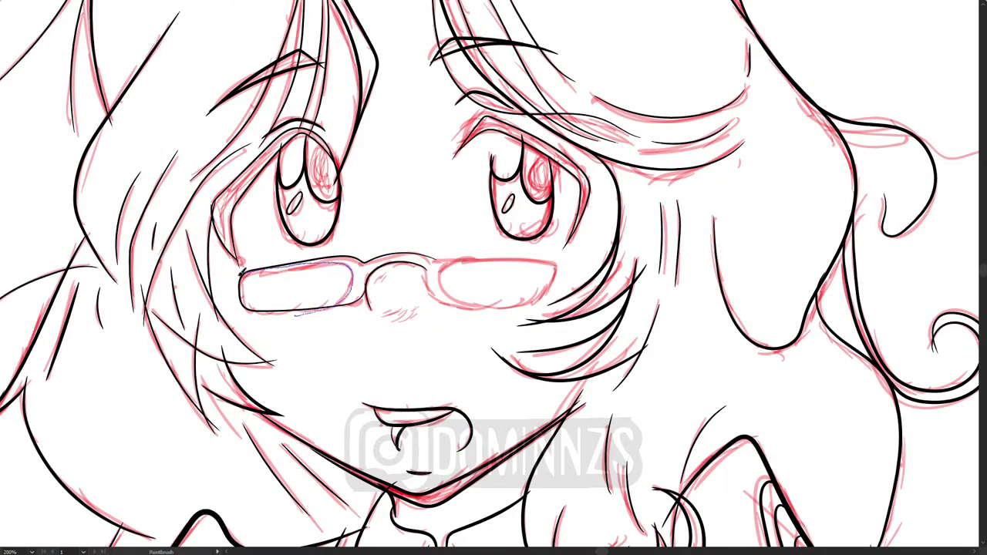
{"action": "scroll", "coordinate": [401, 285], "scroll_direction": "down", "scroll_amount": 3}
{"action": "scroll", "coordinate": [402, 285], "scroll_direction": "up", "scroll_amount": 2}
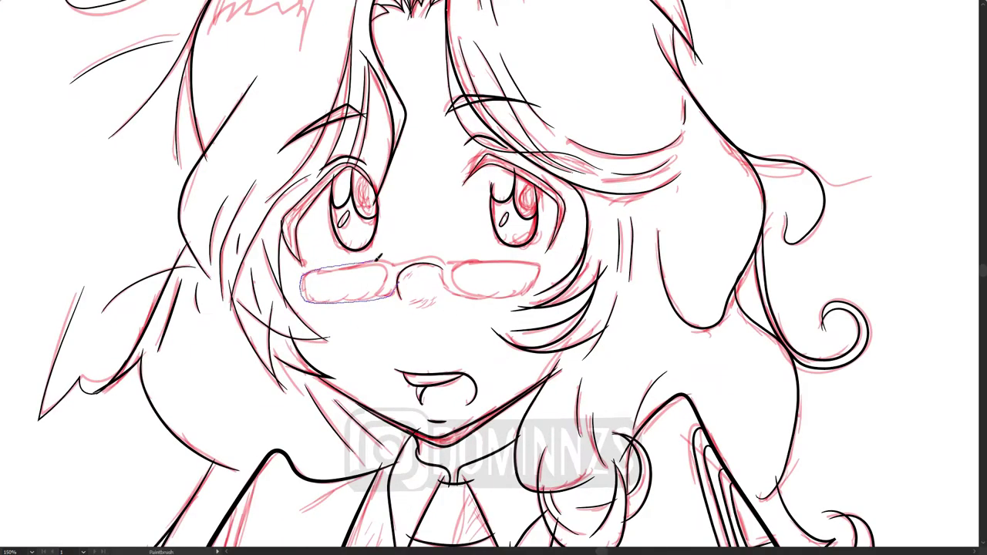
{"action": "left_click_drag", "start_coordinate": [380, 257], "coordinate": [384, 294]}
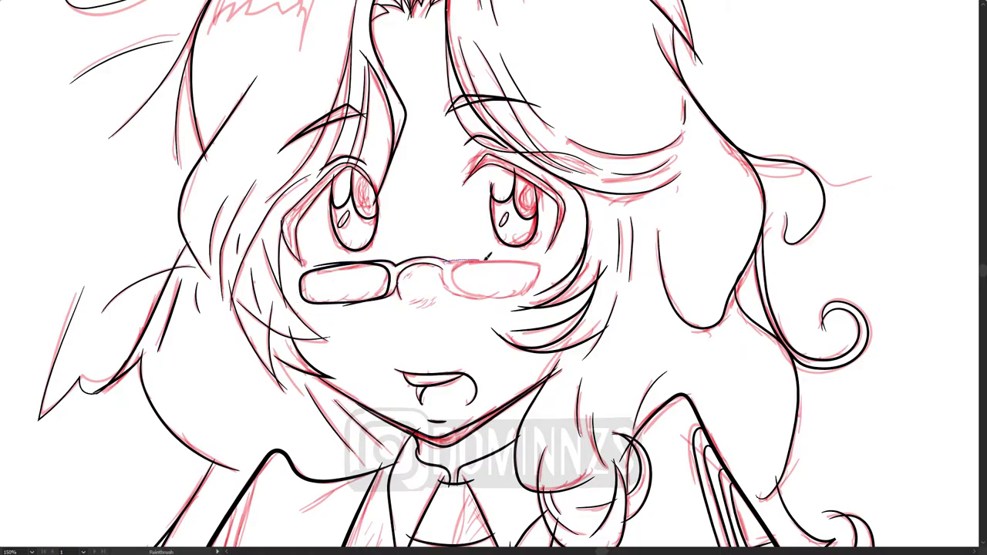
{"action": "key", "text": "Return"}
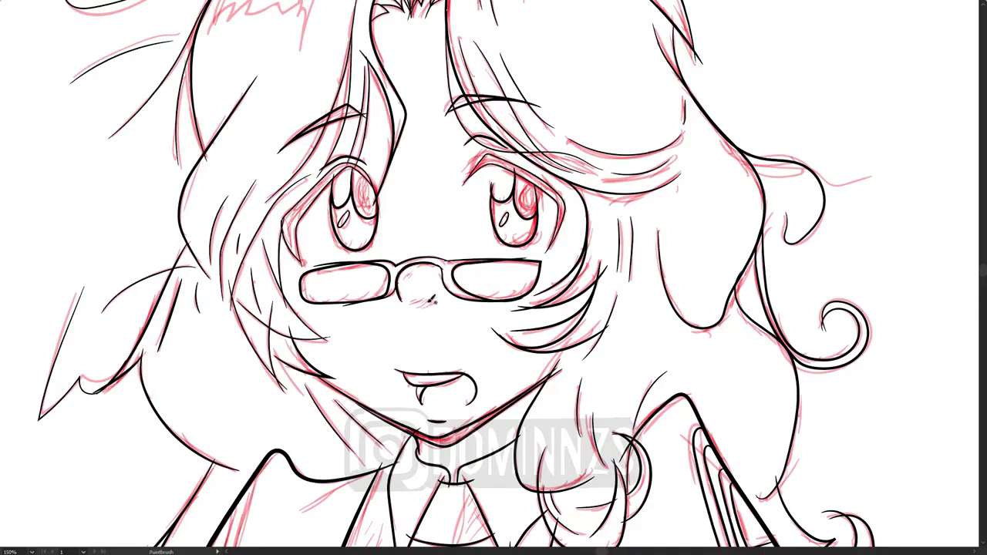
{"action": "scroll", "coordinate": [432, 301], "scroll_direction": "down", "scroll_amount": 5}
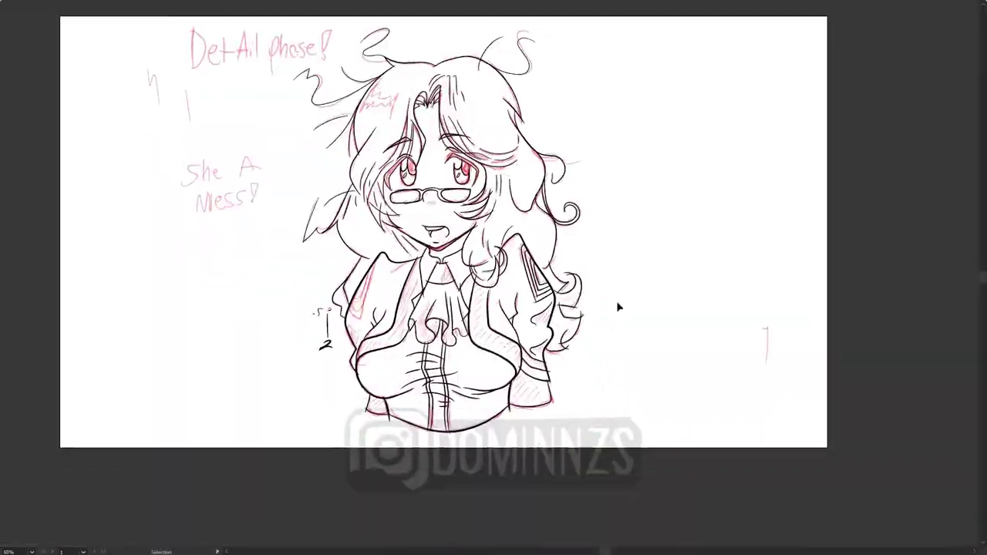
Place a grey background rectangle behind the figure and isolate the artwork group
{"action": "key", "text": "f"}
{"action": "key", "text": "ctrl+a"}
{"action": "left_click", "coordinate": [92, 8]}
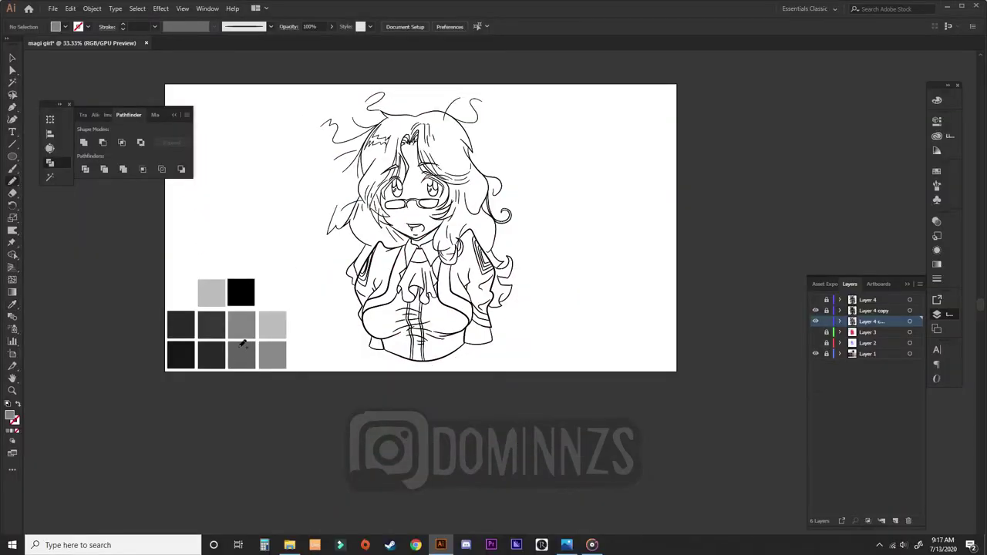
{"action": "left_click_drag", "start_coordinate": [298, 78], "coordinate": [536, 372]}
{"action": "right_click", "coordinate": [573, 262]}
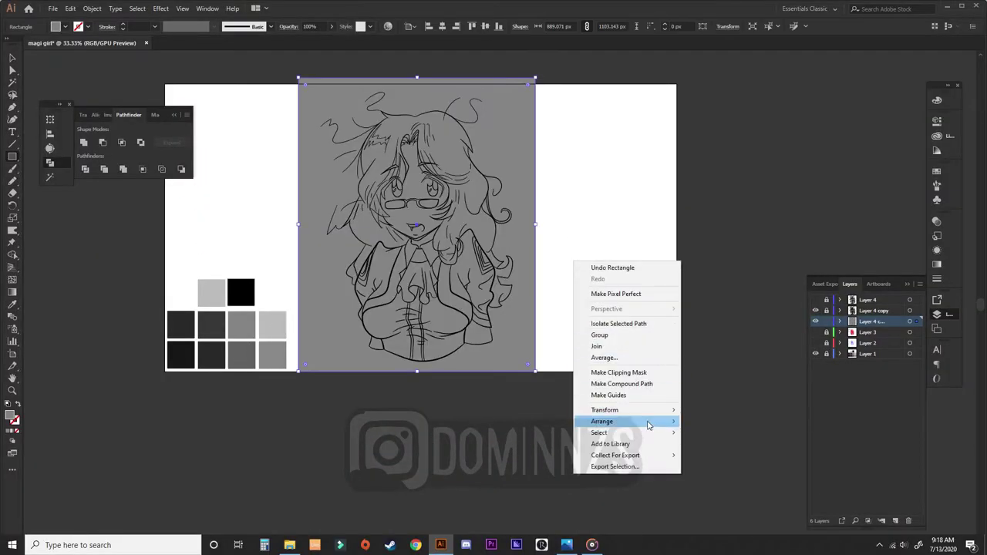
{"action": "left_click", "coordinate": [717, 456]}
{"action": "double_click", "coordinate": [462, 309]}
Give both eyelids and the glasses a heavy tapered stroke profile
{"action": "scroll", "coordinate": [492, 213], "scroll_direction": "up", "scroll_amount": 2}
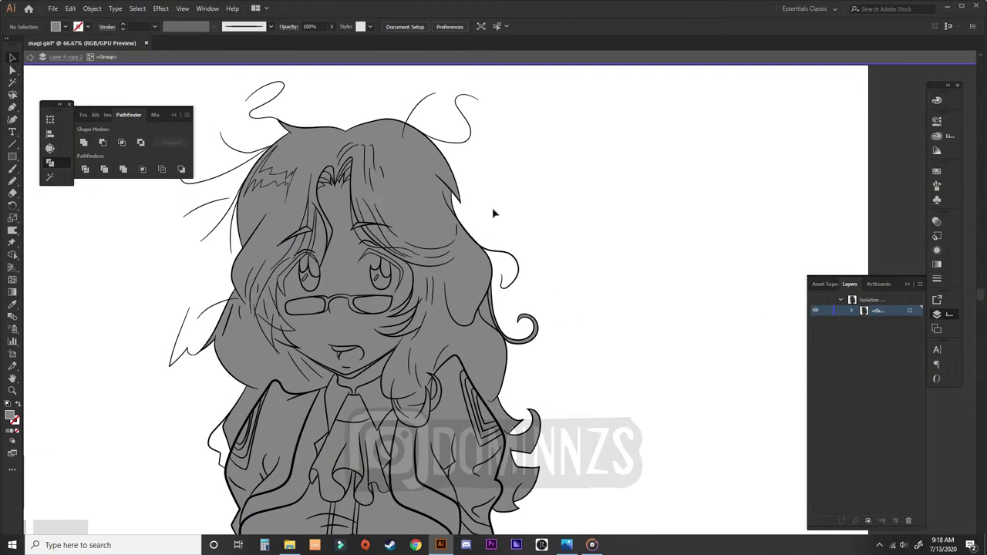
{"action": "scroll", "coordinate": [401, 340], "scroll_direction": "up", "scroll_amount": 2}
{"action": "left_click", "coordinate": [370, 243]}
{"action": "scroll", "coordinate": [406, 344], "scroll_direction": "up", "scroll_amount": 2}
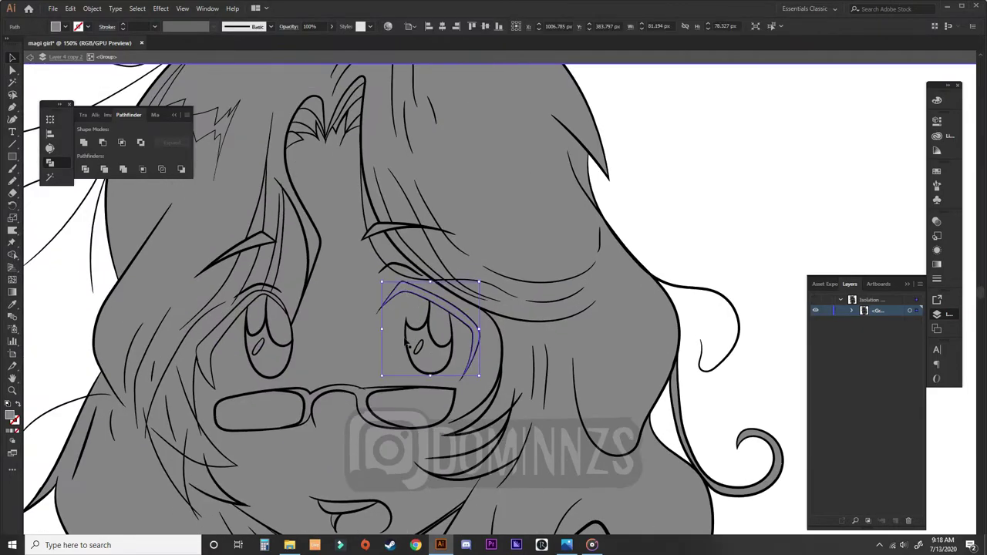
{"action": "left_click", "coordinate": [266, 295], "text": "shift"}
{"action": "scroll", "coordinate": [494, 312], "scroll_direction": "down", "scroll_amount": 5}
{"action": "scroll", "coordinate": [494, 313], "scroll_direction": "up", "scroll_amount": 4}
{"action": "left_click", "coordinate": [253, 324], "text": "shift"}
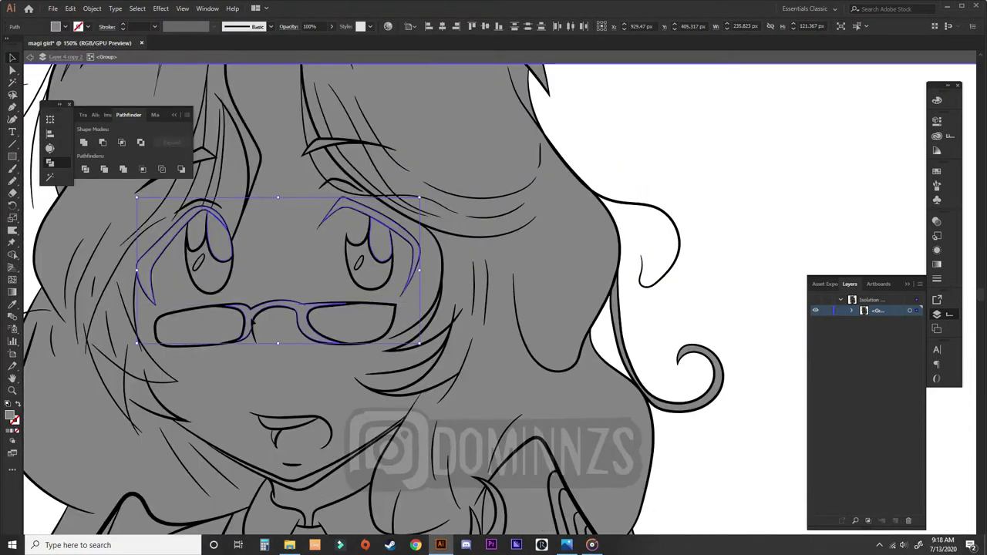
{"action": "key", "text": "F1"}
Apply the same heavy tapered stroke to both eyebrows
{"action": "scroll", "coordinate": [594, 408], "scroll_direction": "up", "scroll_amount": 2}
{"action": "left_click", "coordinate": [247, 274]}
{"action": "left_click", "coordinate": [409, 255], "text": "shift"}
{"action": "key", "text": "F1"}
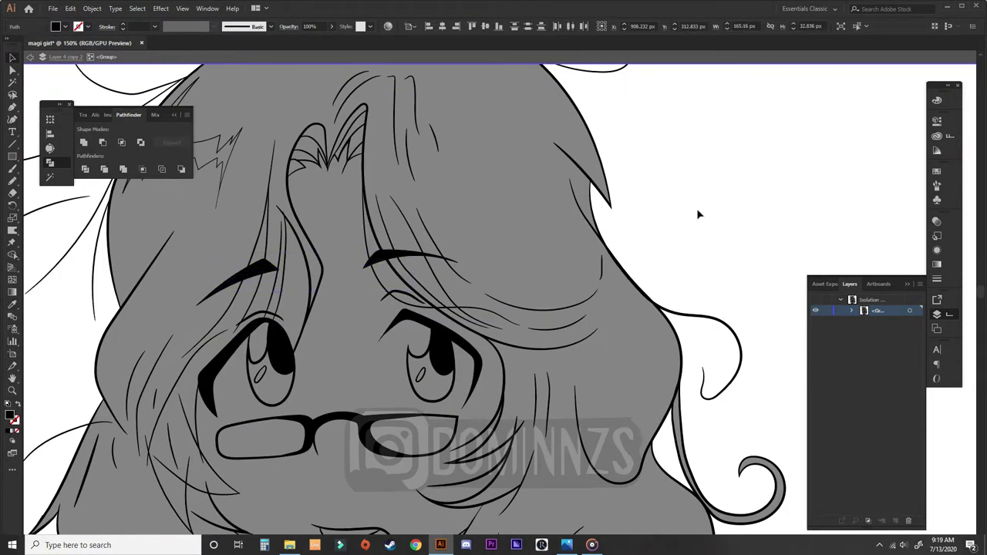
Fill the face area white
{"action": "scroll", "coordinate": [698, 215], "scroll_direction": "down", "scroll_amount": 3}
{"action": "left_click", "coordinate": [330, 279], "text": "shift"}
{"action": "scroll", "coordinate": [486, 225], "scroll_direction": "down", "scroll_amount": 6}
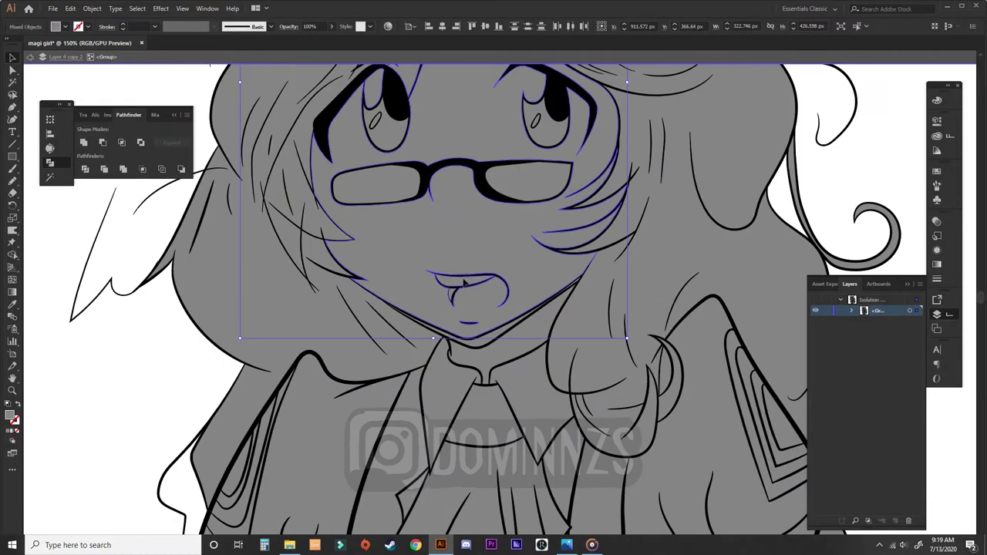
{"action": "scroll", "coordinate": [290, 324], "scroll_direction": "up", "scroll_amount": 6}
{"action": "left_click", "coordinate": [290, 323]}
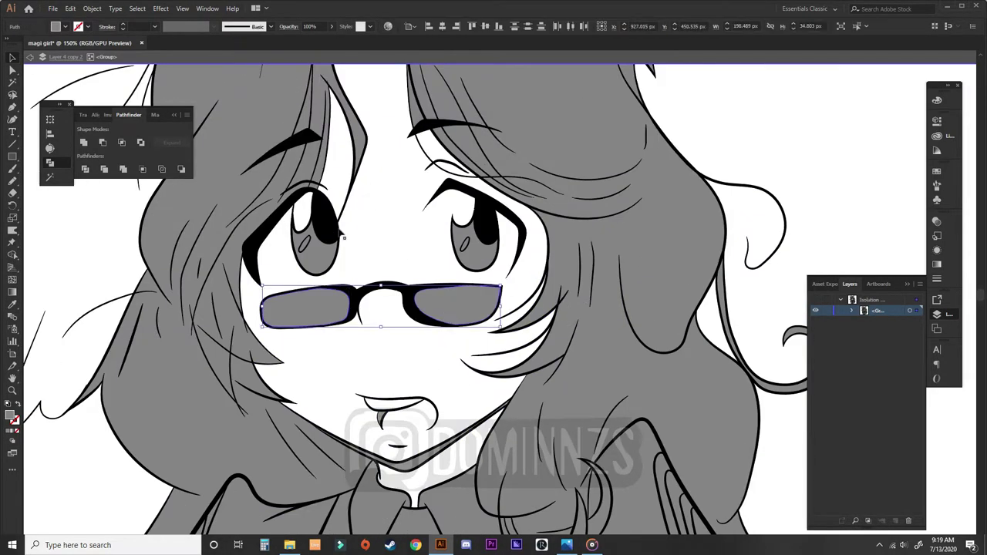
Exit isolation mode and select a torso shape to recolour with the Eyedropper
{"action": "scroll", "coordinate": [290, 324], "scroll_direction": "down", "scroll_amount": 3}
{"action": "scroll", "coordinate": [692, 239], "scroll_direction": "down", "scroll_amount": 2}
{"action": "scroll", "coordinate": [692, 240], "scroll_direction": "up", "scroll_amount": 2}
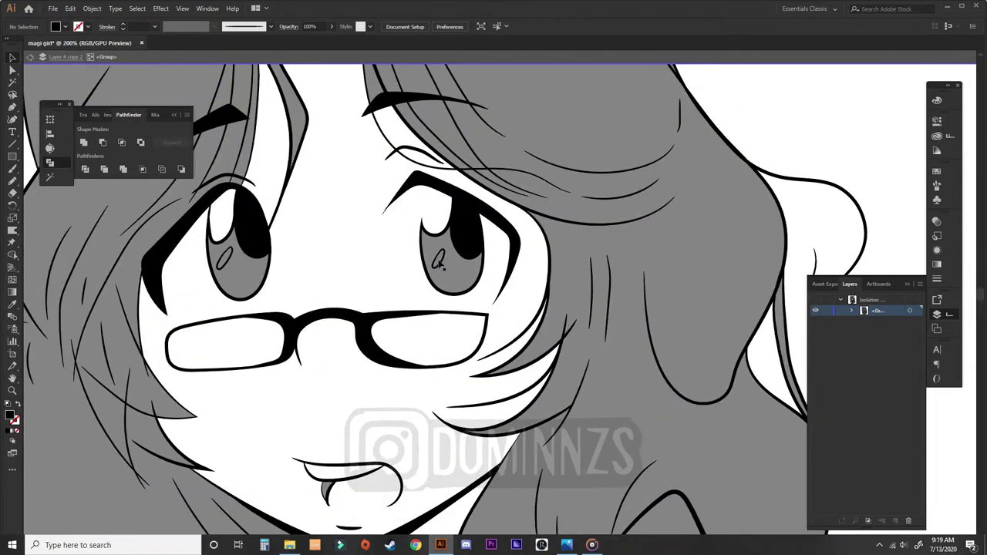
{"action": "scroll", "coordinate": [625, 280], "scroll_direction": "down", "scroll_amount": 3}
{"action": "scroll", "coordinate": [625, 280], "scroll_direction": "up", "scroll_amount": 1}
{"action": "scroll", "coordinate": [520, 425], "scroll_direction": "down", "scroll_amount": 3}
{"action": "key", "text": "Escape"}
{"action": "key", "text": "i"}
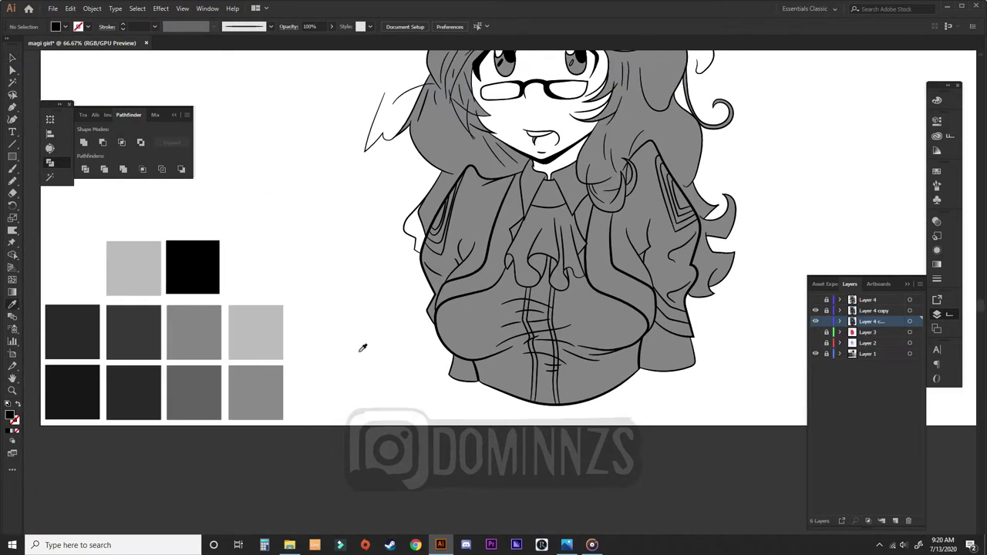
{"action": "left_click", "coordinate": [473, 243]}
{"action": "scroll", "coordinate": [474, 242], "scroll_direction": "up", "scroll_amount": 2}
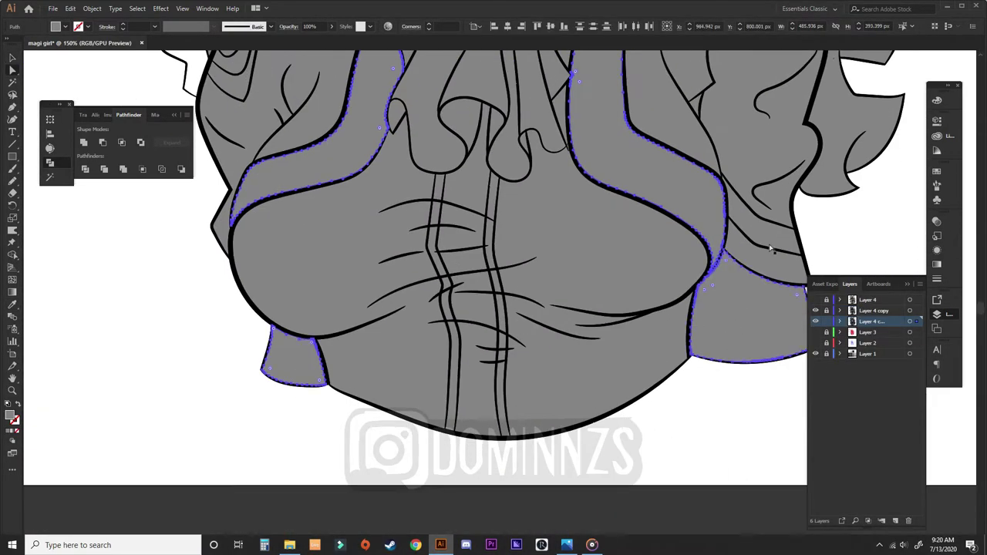
Fill the jacket's side panels dark grey from the swatch squares
{"action": "scroll", "coordinate": [255, 230], "scroll_direction": "up", "scroll_amount": 1}
{"action": "scroll", "coordinate": [255, 230], "scroll_direction": "down", "scroll_amount": 2}
{"action": "scroll", "coordinate": [493, 293], "scroll_direction": "up", "scroll_amount": 3}
{"action": "scroll", "coordinate": [458, 324], "scroll_direction": "down", "scroll_amount": 5}
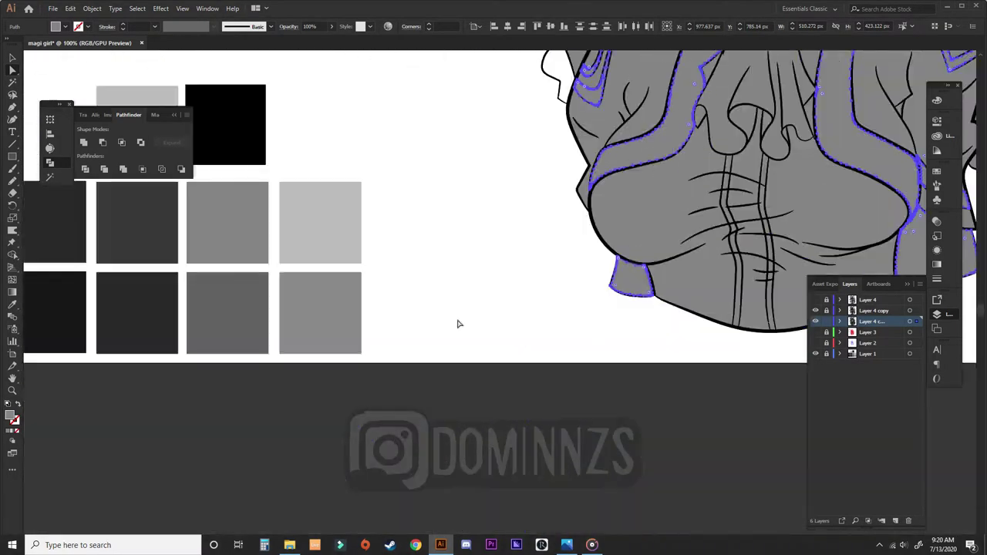
{"action": "left_click", "coordinate": [31, 363]}
{"action": "scroll", "coordinate": [406, 414], "scroll_direction": "down", "scroll_amount": 2}
{"action": "scroll", "coordinate": [406, 414], "scroll_direction": "up", "scroll_amount": 1}
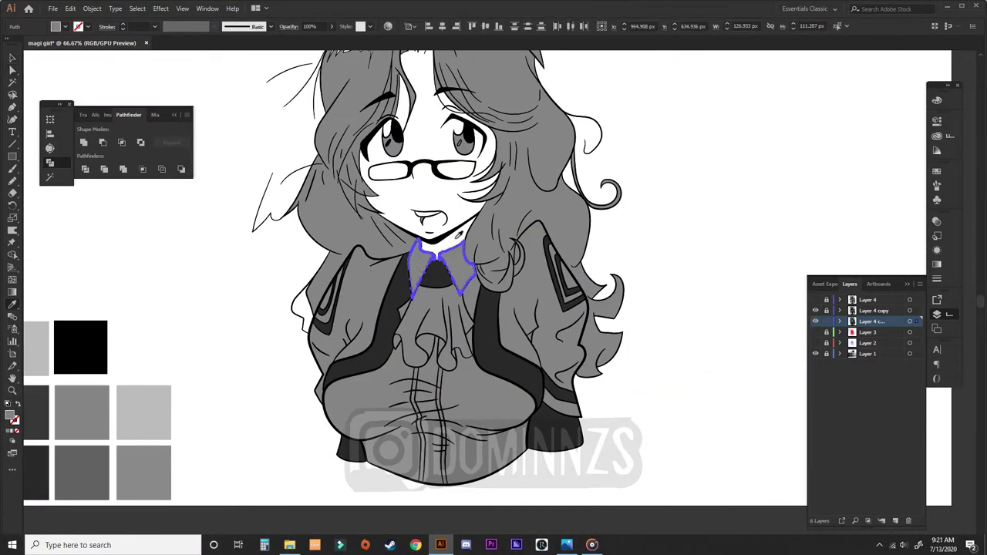
Shade the stripe on the left shoulder dark grey
{"action": "key", "text": "v"}
{"action": "key", "text": "ctrl+shift+a"}
{"action": "scroll", "coordinate": [406, 414], "scroll_direction": "up", "scroll_amount": 1}
{"action": "key", "text": "a"}
{"action": "left_click", "coordinate": [318, 294]}
{"action": "key", "text": "ctrl+shift+a"}
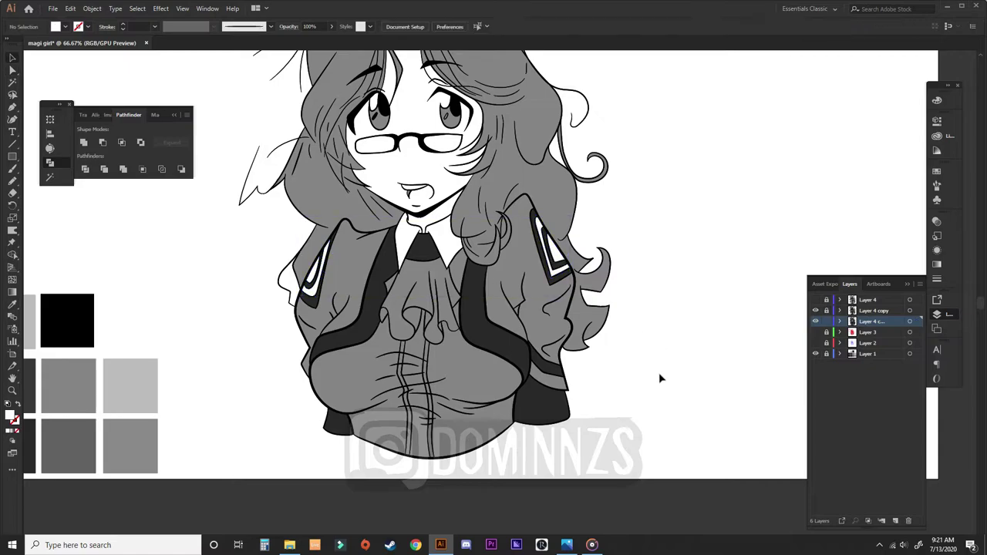
{"action": "scroll", "coordinate": [462, 362], "scroll_direction": "down", "scroll_amount": 2}
{"action": "scroll", "coordinate": [463, 362], "scroll_direction": "left", "scroll_amount": 3}
Darken the two vertical centre stripes and lighten the chest shape
{"action": "scroll", "coordinate": [486, 370], "scroll_direction": "up", "scroll_amount": 3}
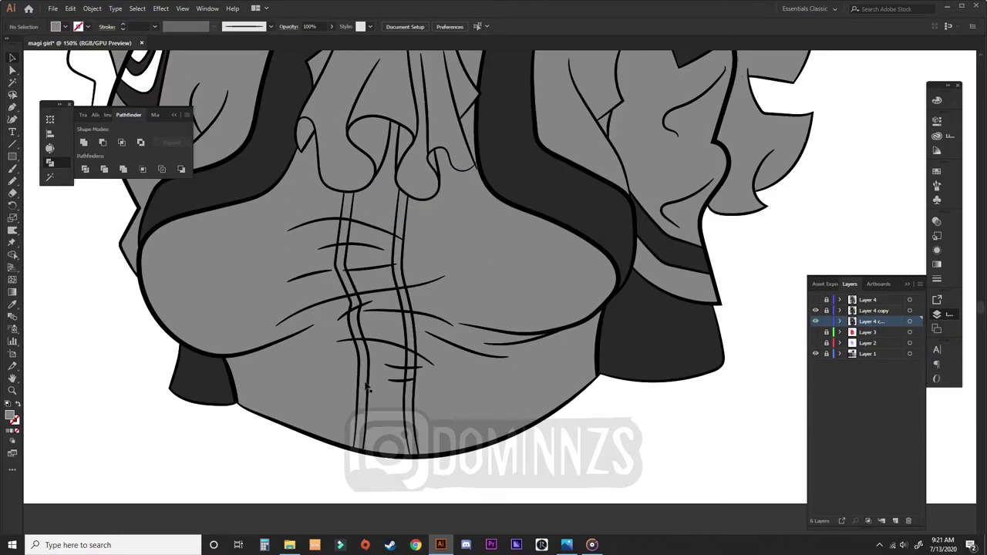
{"action": "left_click", "coordinate": [355, 324]}
{"action": "left_click", "coordinate": [420, 324], "text": "shift"}
{"action": "left_click", "coordinate": [624, 415]}
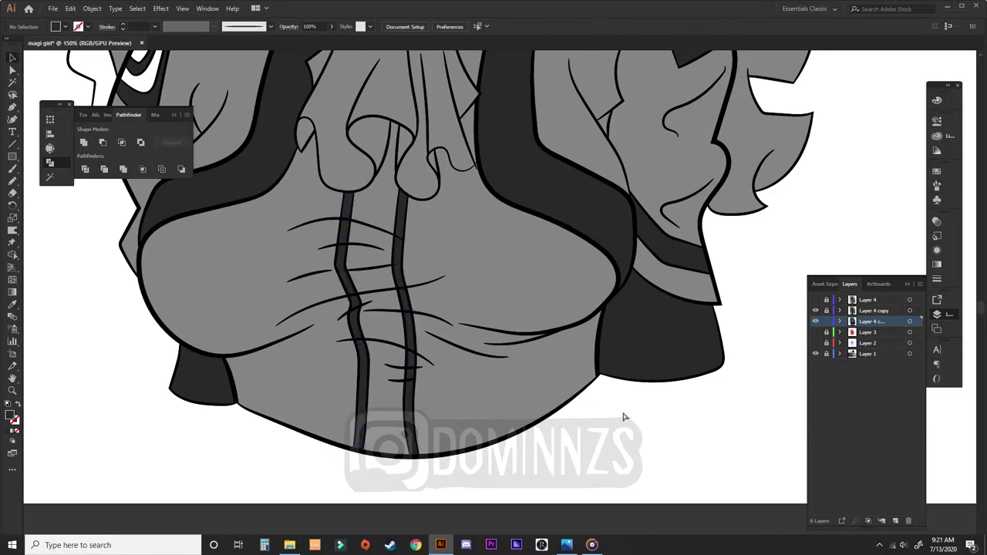
{"action": "scroll", "coordinate": [624, 414], "scroll_direction": "down", "scroll_amount": 3}
{"action": "left_click", "coordinate": [501, 357]}
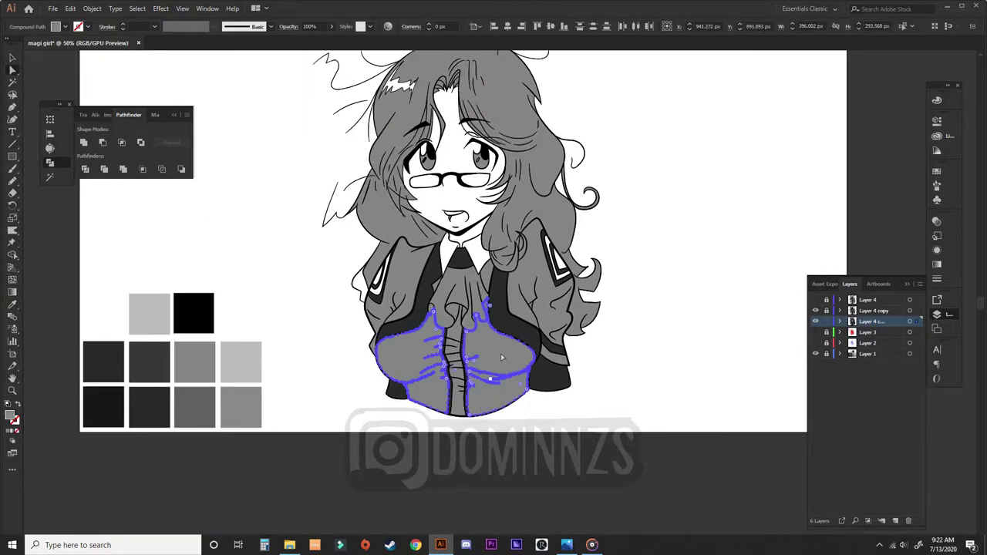
{"action": "left_click", "coordinate": [627, 353]}
Fill the hair shapes with near-black
{"action": "scroll", "coordinate": [575, 347], "scroll_direction": "up", "scroll_amount": 3}
{"action": "scroll", "coordinate": [574, 346], "scroll_direction": "down", "scroll_amount": 3}
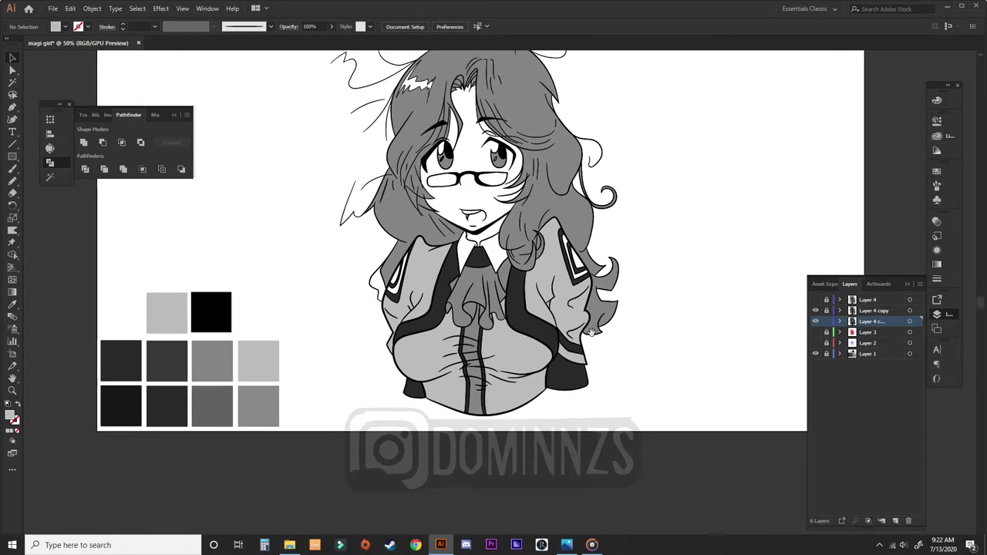
{"action": "left_click", "coordinate": [401, 200]}
{"action": "left_click", "coordinate": [225, 346]}
{"action": "scroll", "coordinate": [562, 422], "scroll_direction": "up", "scroll_amount": 4}
Delete the stray grey patch under the right eyebrow
{"action": "scroll", "coordinate": [561, 423], "scroll_direction": "down", "scroll_amount": 3}
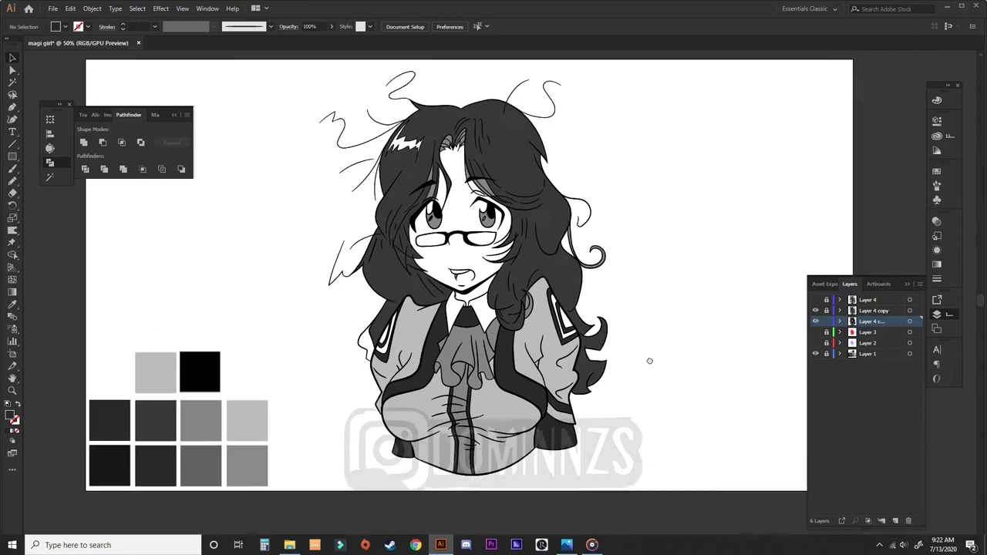
{"action": "scroll", "coordinate": [363, 255], "scroll_direction": "up", "scroll_amount": 4}
{"action": "left_click_drag", "start_coordinate": [366, 190], "coordinate": [353, 262]}
{"action": "key", "text": "a"}
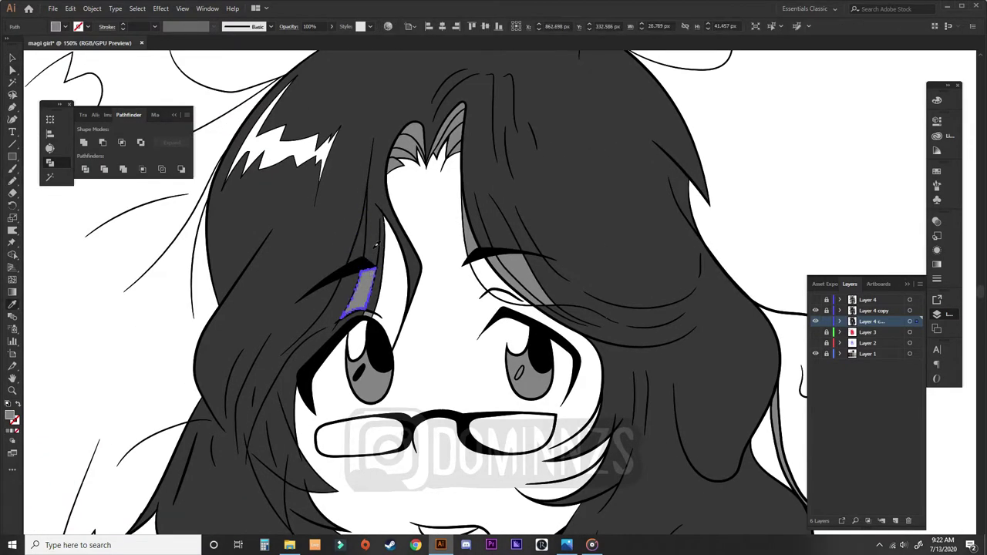
{"action": "left_click", "coordinate": [518, 290]}
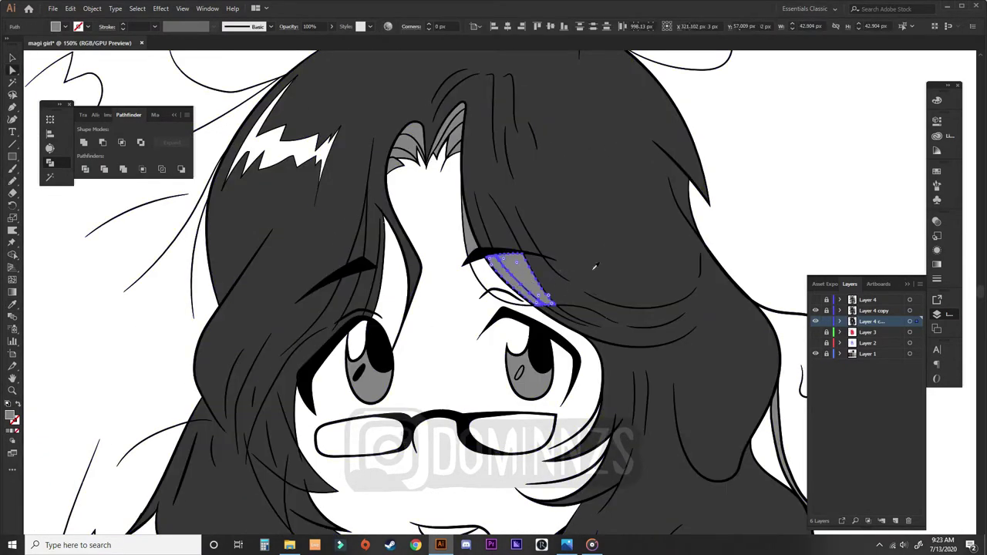
{"action": "key", "text": "Delete"}
Recolour both irises grey using the hair highlight colour
{"action": "key", "text": "i"}
{"action": "left_click", "coordinate": [406, 149]}
{"action": "scroll", "coordinate": [352, 289], "scroll_direction": "down", "scroll_amount": 3}
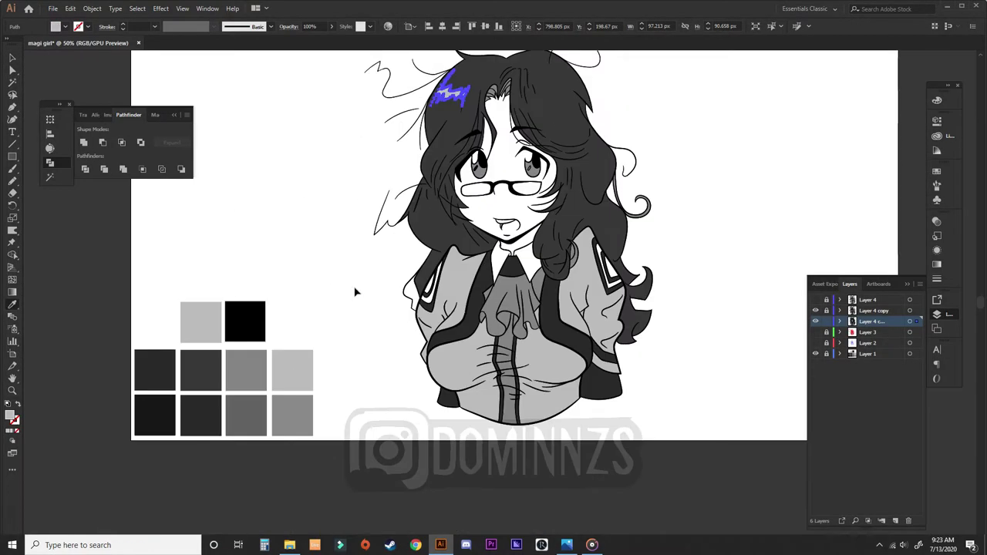
{"action": "scroll", "coordinate": [462, 170], "scroll_direction": "up", "scroll_amount": 3}
{"action": "left_click", "coordinate": [321, 345]}
{"action": "left_click", "coordinate": [426, 344], "text": "shift"}
{"action": "scroll", "coordinate": [607, 306], "scroll_direction": "down", "scroll_amount": 3}
{"action": "scroll", "coordinate": [540, 324], "scroll_direction": "up", "scroll_amount": 3}
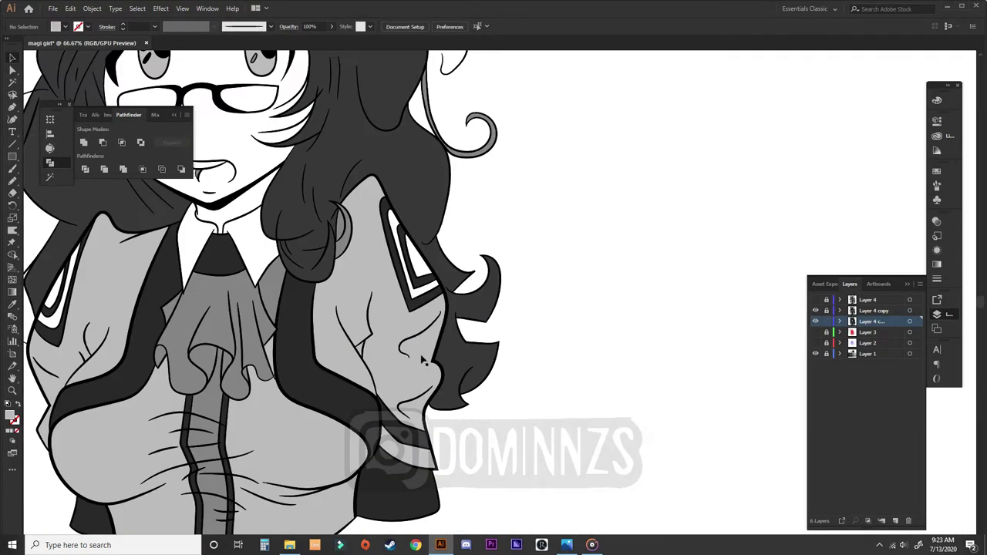
{"action": "left_click", "coordinate": [270, 291]}
{"action": "scroll", "coordinate": [277, 294], "scroll_direction": "up", "scroll_amount": 2}
Clear the selection and look over the toned figure
{"action": "key", "text": "a"}
{"action": "key", "text": "v"}
{"action": "key", "text": "ctrl+shift+a"}
{"action": "scroll", "coordinate": [563, 392], "scroll_direction": "down", "scroll_amount": 4}
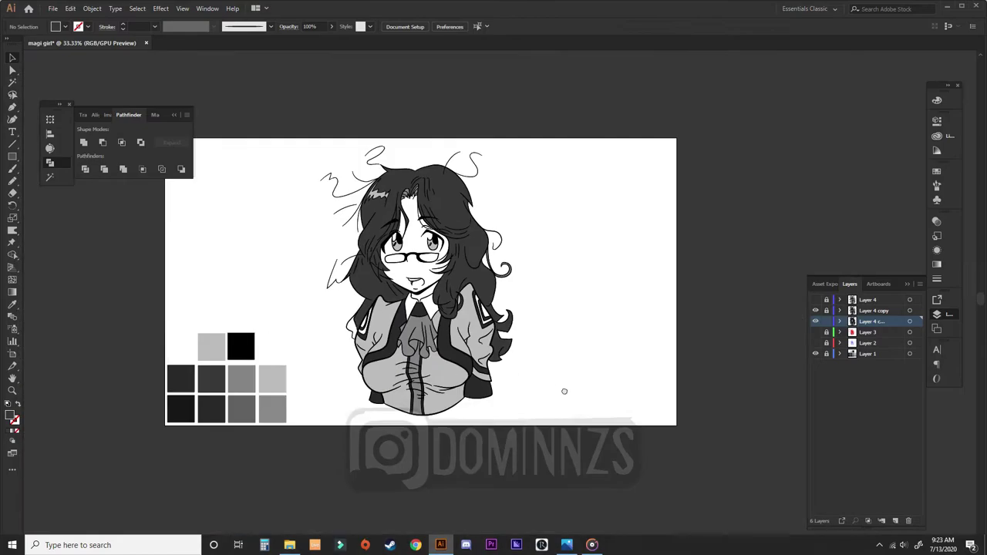
{"action": "scroll", "coordinate": [535, 293], "scroll_direction": "up", "scroll_amount": 4}
{"action": "scroll", "coordinate": [249, 486], "scroll_direction": "down", "scroll_amount": 3}
{"action": "scroll", "coordinate": [248, 486], "scroll_direction": "down", "scroll_amount": 3}
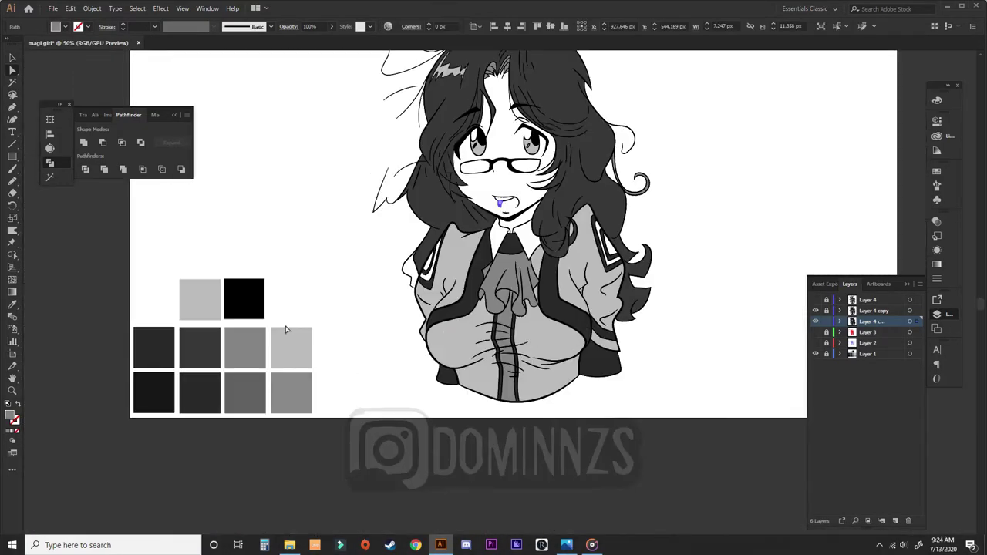
{"action": "scroll", "coordinate": [379, 316], "scroll_direction": "up", "scroll_amount": 2}
{"action": "scroll", "coordinate": [668, 378], "scroll_direction": "down", "scroll_amount": 2}
{"action": "scroll", "coordinate": [669, 378], "scroll_direction": "down", "scroll_amount": 5}
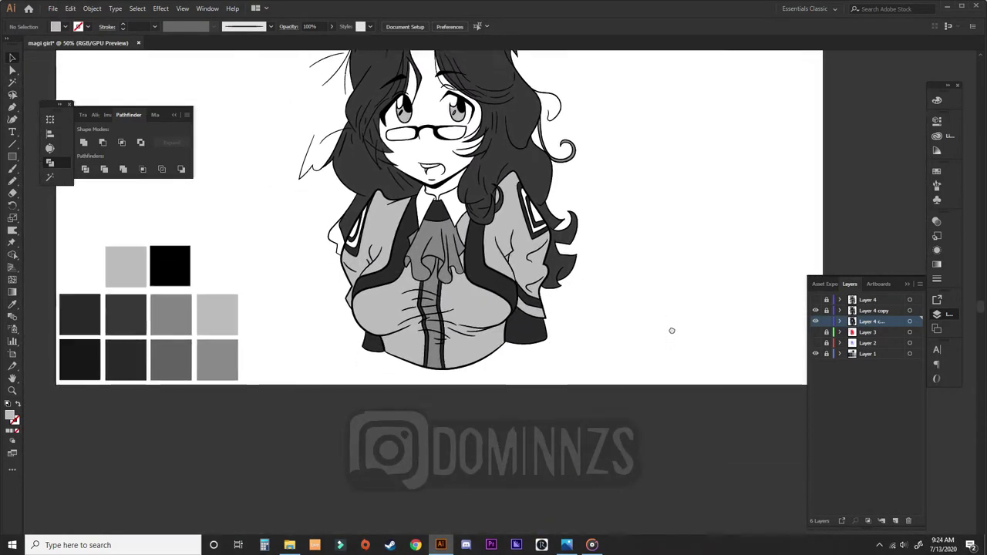
{"action": "scroll", "coordinate": [362, 386], "scroll_direction": "up", "scroll_amount": 2}
Check the central chest stripe, then add a new layer, Layer 7
{"action": "key", "text": "a"}
{"action": "left_click", "coordinate": [360, 386]}
{"action": "key", "text": "v"}
{"action": "key", "text": "ctrl+shift+a"}
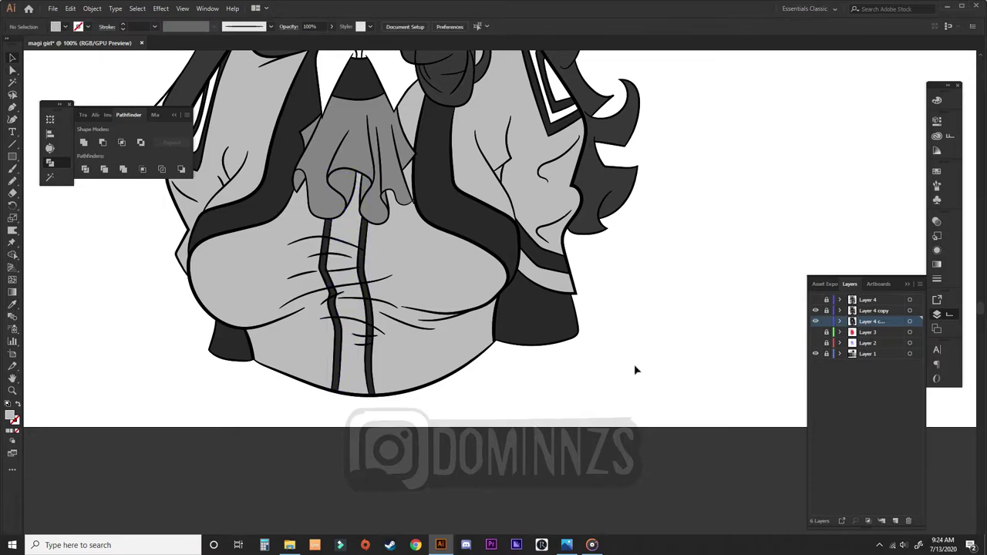
{"action": "scroll", "coordinate": [617, 361], "scroll_direction": "down", "scroll_amount": 3}
{"action": "scroll", "coordinate": [606, 358], "scroll_direction": "up", "scroll_amount": 1}
{"action": "left_click", "coordinate": [894, 519]}
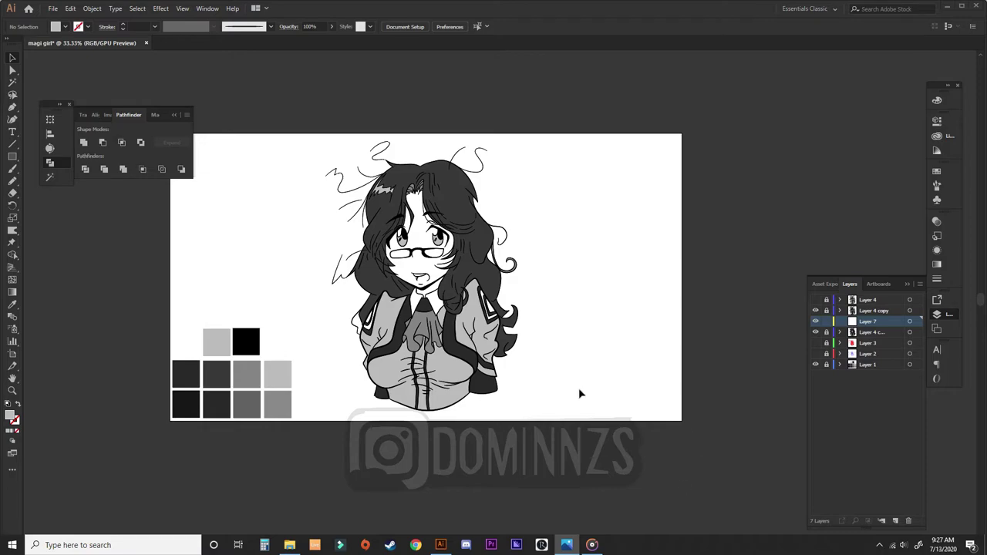
Draw darker grey Pencil shadows under the left chest and across the chest
{"action": "scroll", "coordinate": [347, 397], "scroll_direction": "up", "scroll_amount": 2}
{"action": "key", "text": "i"}
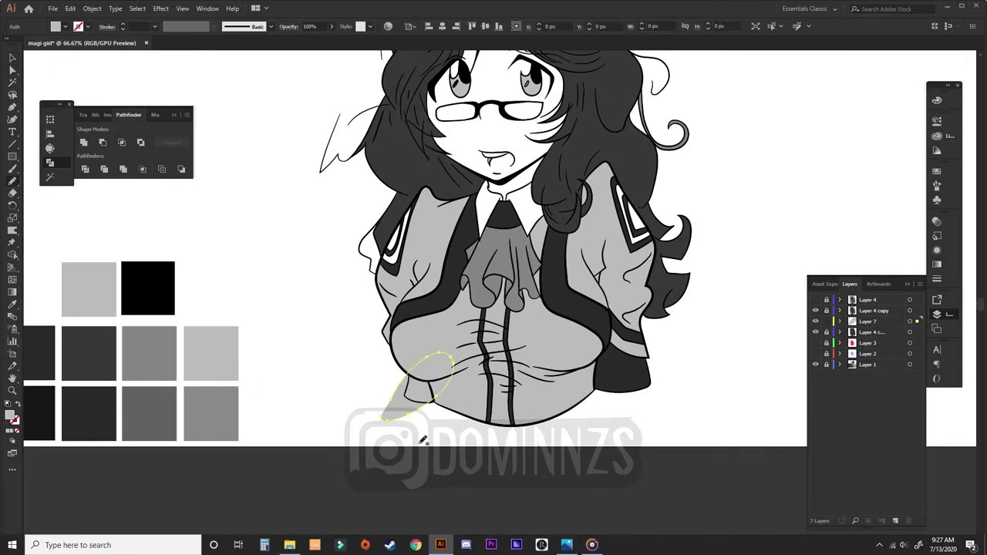
{"action": "key", "text": "ctrl+plus"}
{"action": "key", "text": "ctrl+plus"}
{"action": "key", "text": "n"}
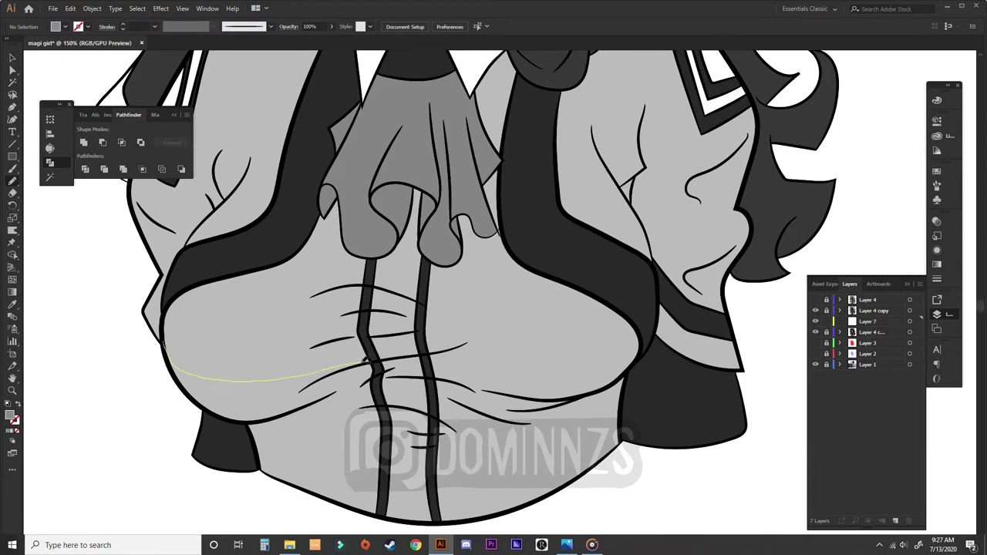
{"action": "left_click_drag", "start_coordinate": [187, 391], "coordinate": [167, 351]}
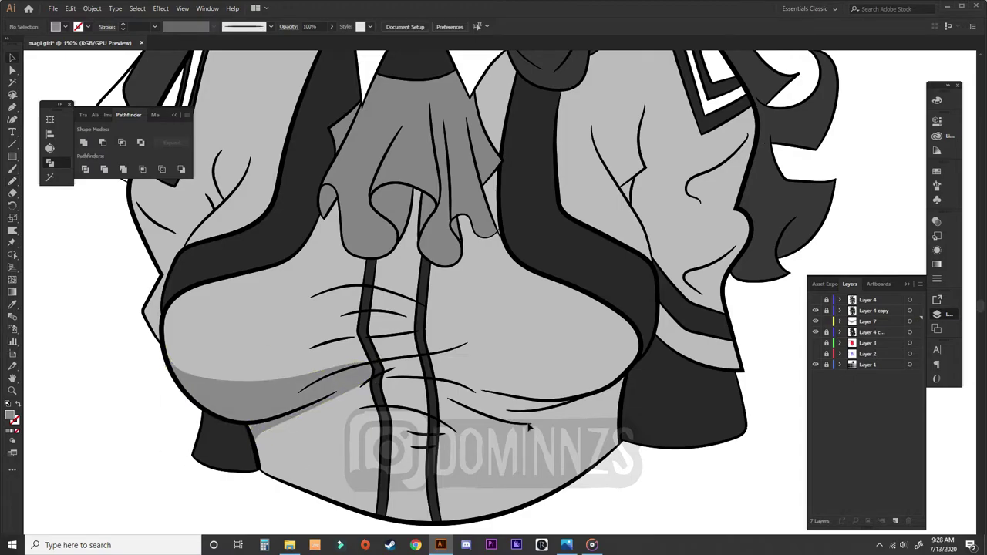
{"action": "left_click_drag", "start_coordinate": [359, 334], "coordinate": [416, 333]}
{"action": "mouse_move", "coordinate": [361, 281]}
{"action": "left_mouse_down"}
{"action": "mouse_move", "coordinate": [420, 288]}
{"action": "mouse_move", "coordinate": [397, 290]}
{"action": "mouse_move", "coordinate": [420, 303]}
{"action": "left_mouse_up"}
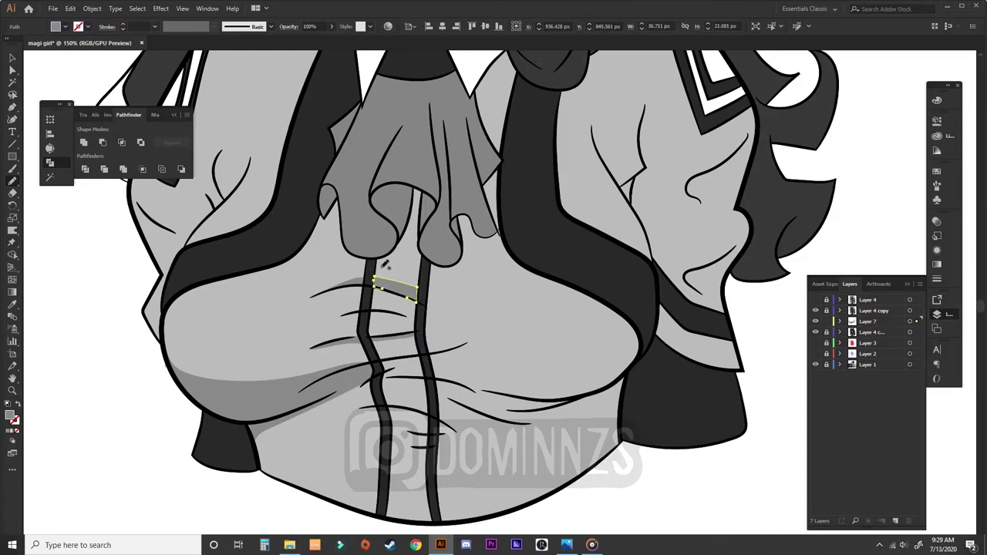
Draw closed shadow shapes under the cravat ruffles and the right ruffle fold
{"action": "key", "text": "ctrl+equal"}
{"action": "left_click_drag", "start_coordinate": [350, 292], "coordinate": [332, 268]}
{"action": "left_click_drag", "start_coordinate": [384, 333], "coordinate": [397, 332]}
{"action": "left_click_drag", "start_coordinate": [397, 332], "coordinate": [427, 324]}
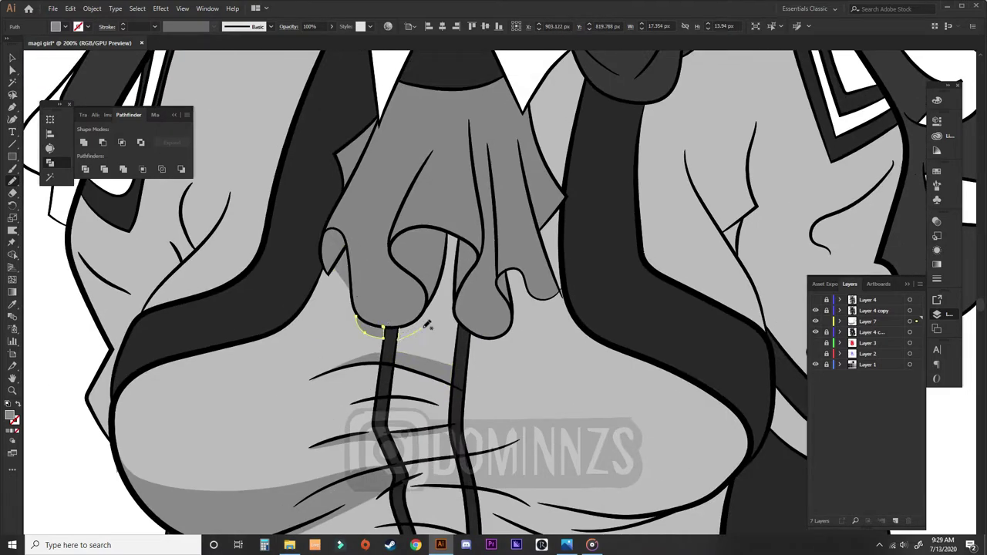
{"action": "left_click_drag", "start_coordinate": [453, 232], "coordinate": [460, 333]}
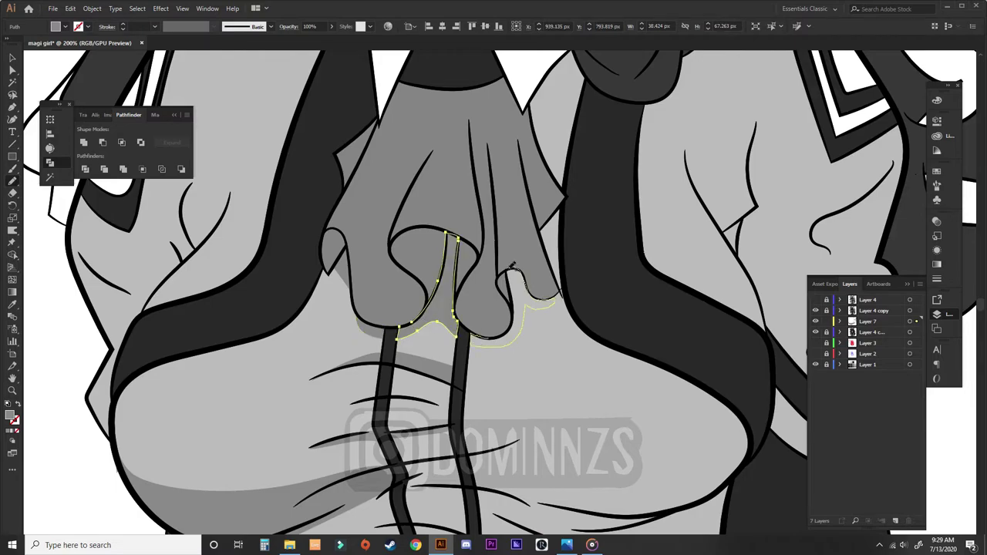
{"action": "left_click_drag", "start_coordinate": [512, 266], "coordinate": [515, 322]}
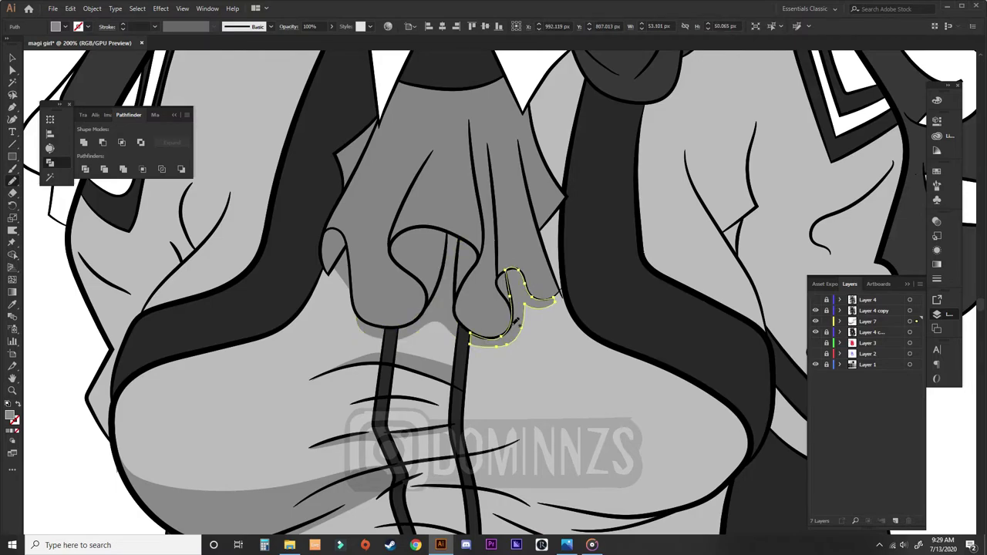
{"action": "key", "text": "ctrl+shift+a"}
Add one more shadow shape under the chest, then fit the artwork in view
{"action": "scroll", "coordinate": [524, 247], "scroll_direction": "down", "scroll_amount": 5}
{"action": "scroll", "coordinate": [524, 247], "scroll_direction": "right", "scroll_amount": 3}
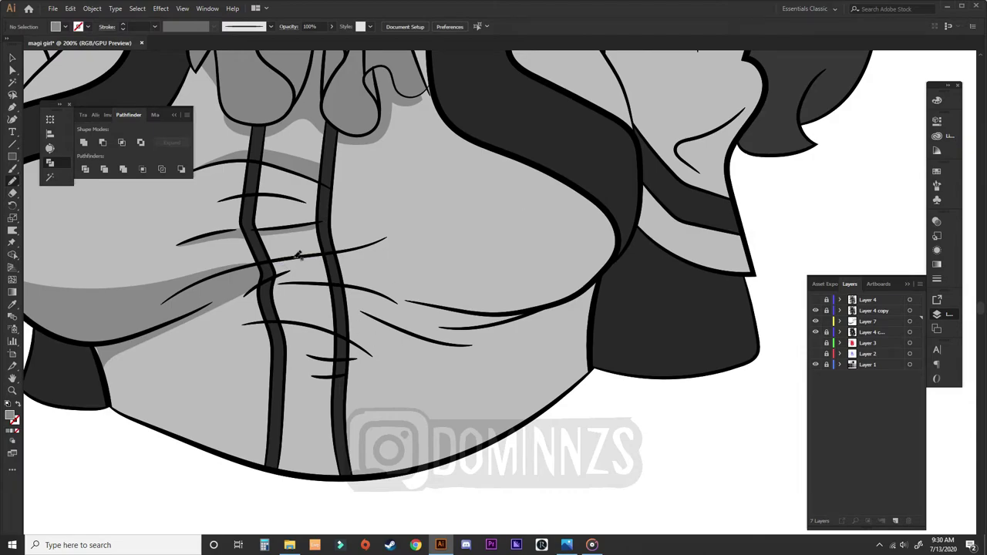
{"action": "left_click_drag", "start_coordinate": [336, 281], "coordinate": [392, 236]}
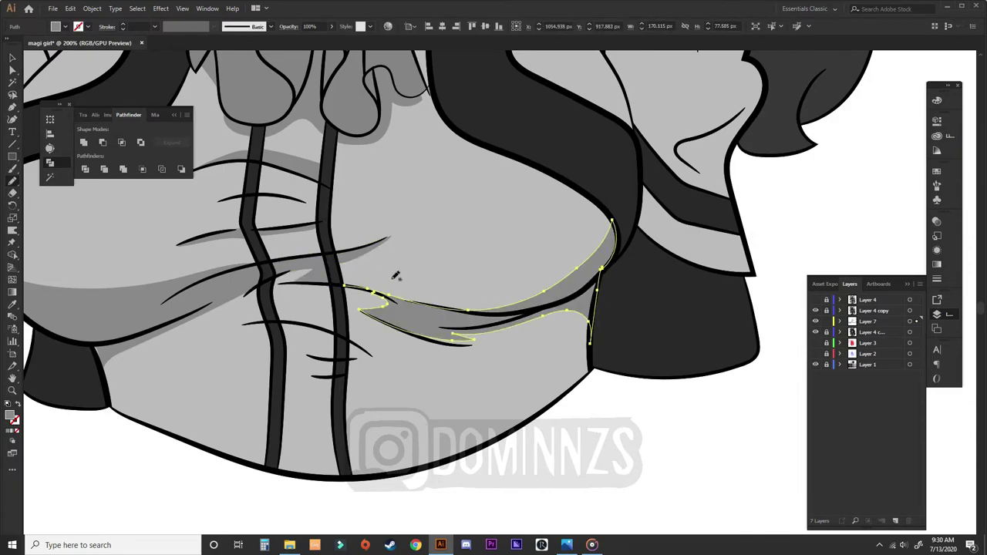
{"action": "key", "text": "ctrl+minus"}
{"action": "key", "text": "ctrl+shift+a"}
{"action": "key", "text": "ctrl+0"}
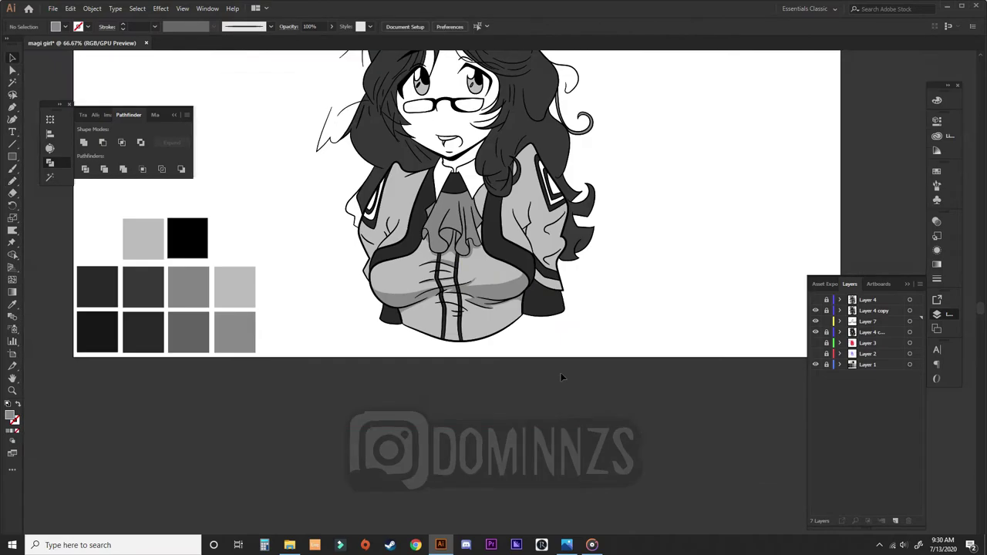
{"action": "scroll", "coordinate": [560, 375], "scroll_direction": "up", "scroll_amount": 6}
Redraw the left-edge shading path into a larger shape
{"action": "scroll", "coordinate": [205, 289], "scroll_direction": "down", "scroll_amount": 5}
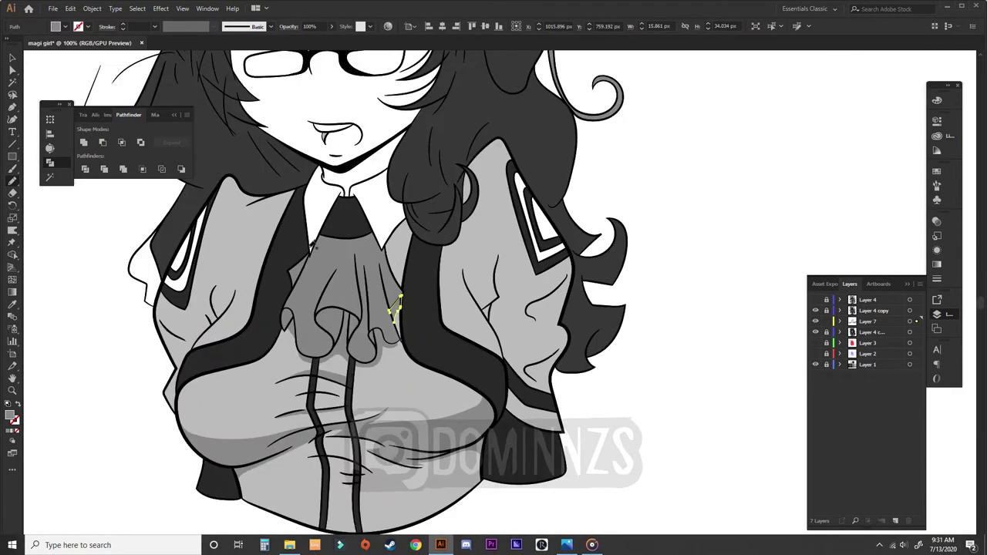
{"action": "scroll", "coordinate": [396, 308], "scroll_direction": "up", "scroll_amount": 4}
{"action": "left_click", "coordinate": [252, 236], "text": "ctrl"}
{"action": "left_click_drag", "start_coordinate": [252, 237], "coordinate": [308, 248]}
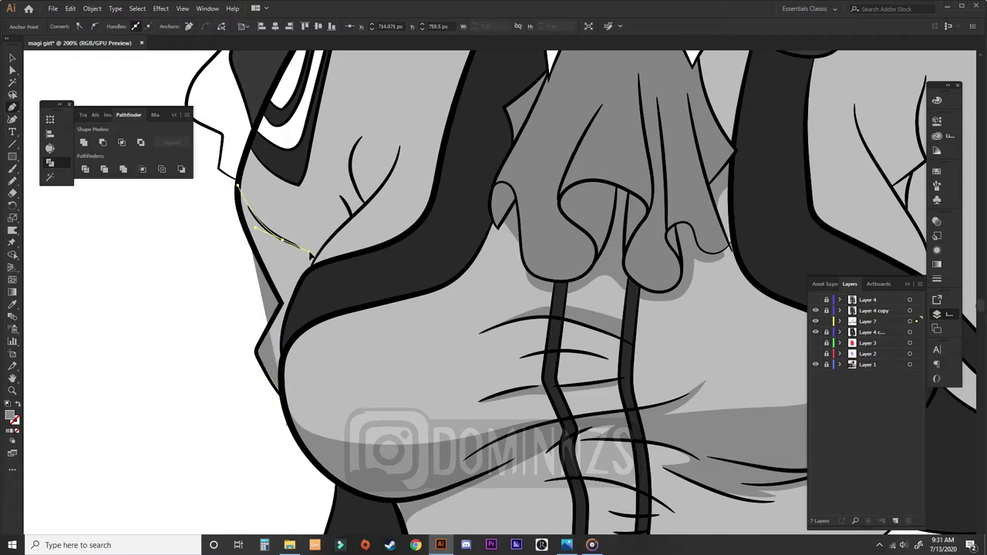
{"action": "key", "text": "ctrl+shift+a"}
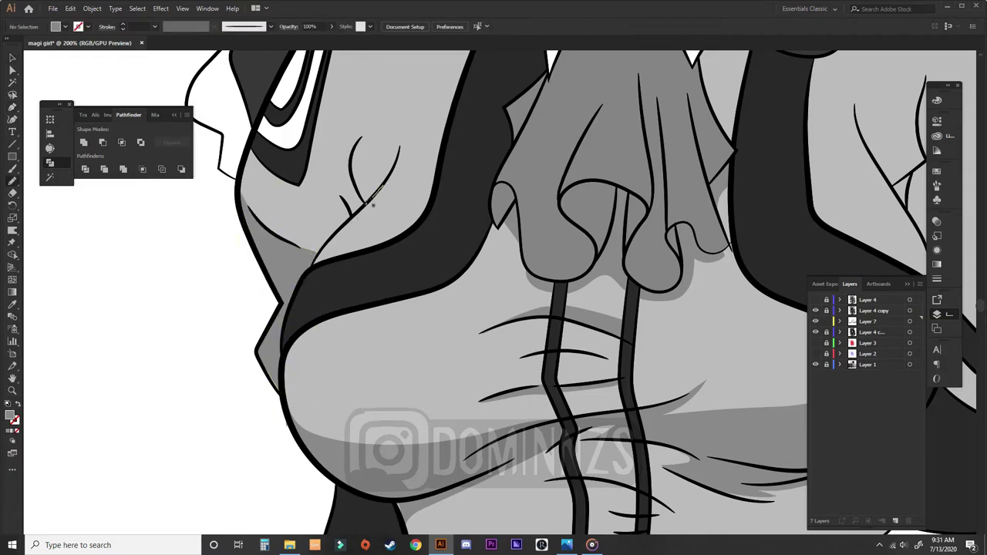
Add shadow folds on the left sleeve and beside the collar on the shoulder
{"action": "left_click_drag", "start_coordinate": [399, 160], "coordinate": [399, 162]}
{"action": "scroll", "coordinate": [402, 317], "scroll_direction": "up", "scroll_amount": 4}
{"action": "left_click_drag", "start_coordinate": [376, 241], "coordinate": [366, 189]}
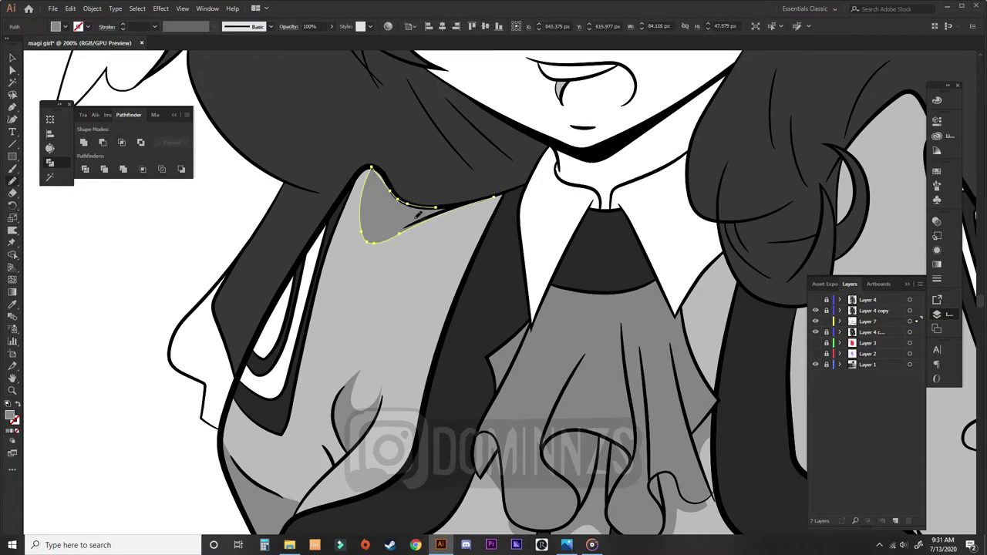
{"action": "scroll", "coordinate": [401, 255], "scroll_direction": "down", "scroll_amount": 3}
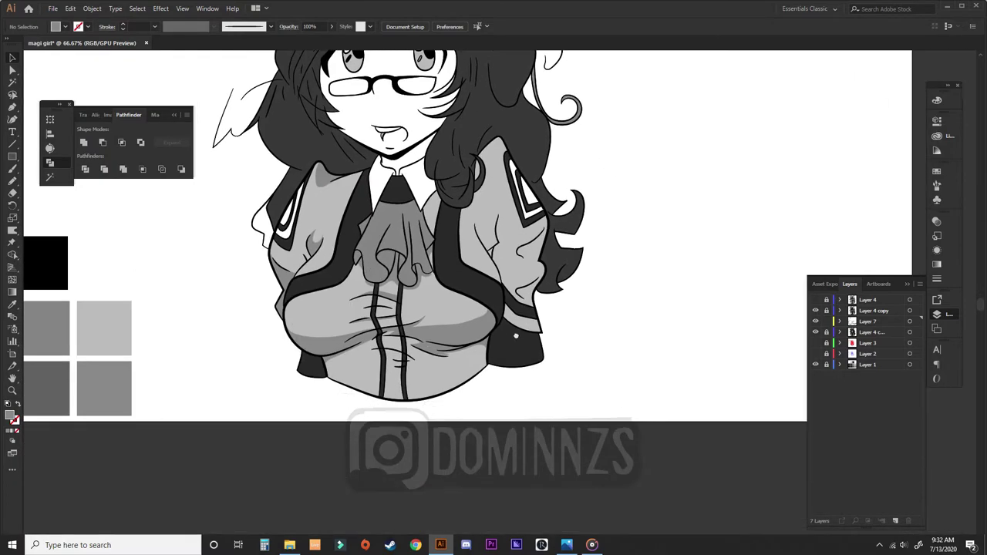
{"action": "left_click_drag", "start_coordinate": [479, 322], "coordinate": [468, 391]}
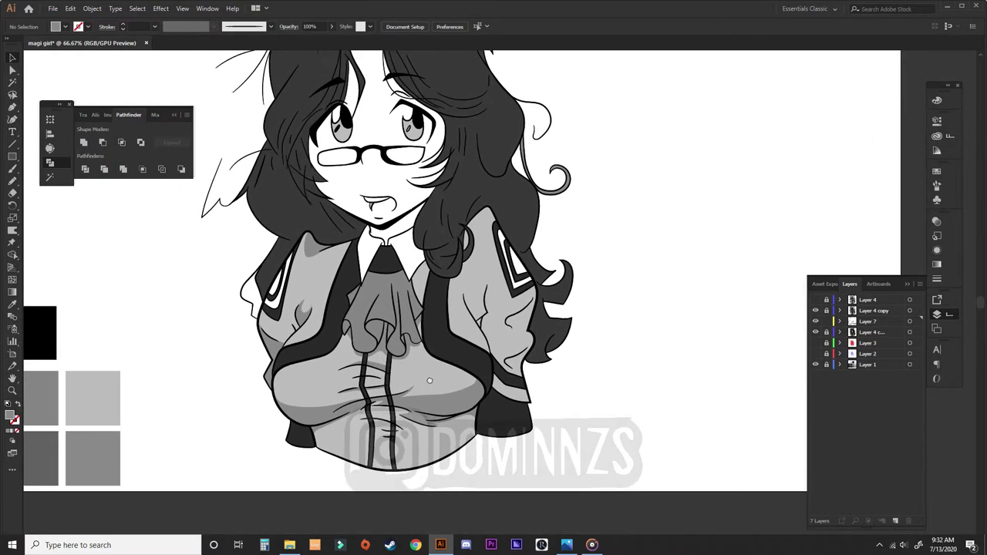
{"action": "scroll", "coordinate": [589, 328], "scroll_direction": "up", "scroll_amount": 2}
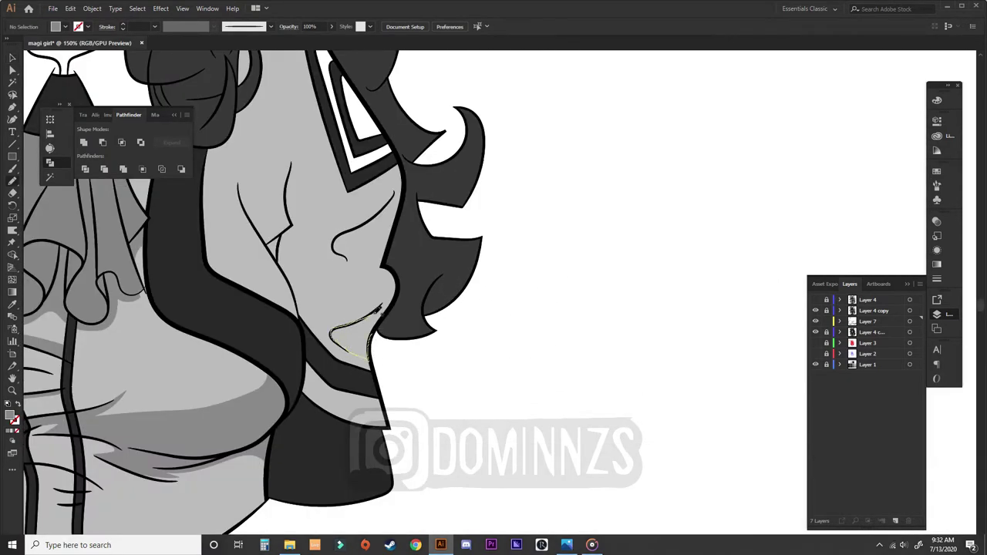
Draw shadows under the right sleeve's fold, along its crease, and a small one nearby
{"action": "left_click_drag", "start_coordinate": [380, 309], "coordinate": [396, 291]}
{"action": "left_click", "coordinate": [487, 288], "text": "ctrl"}
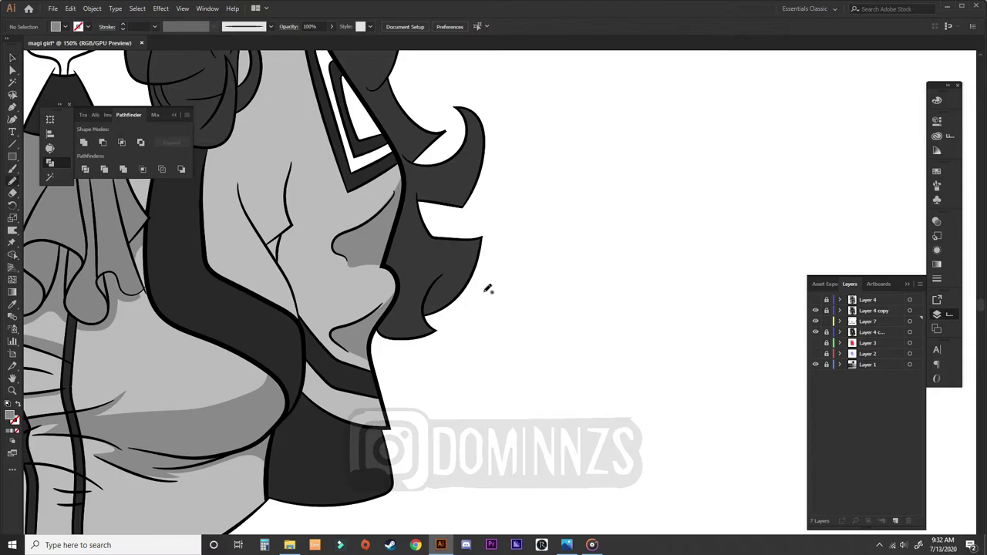
{"action": "left_click_drag", "start_coordinate": [294, 223], "coordinate": [293, 225]}
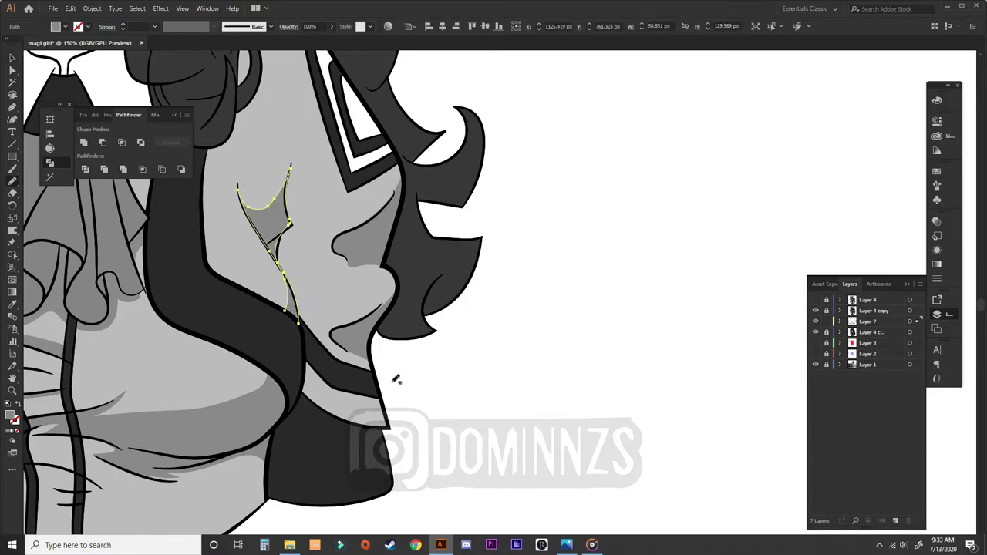
{"action": "left_click", "coordinate": [485, 376], "text": "ctrl"}
{"action": "scroll", "coordinate": [484, 376], "scroll_direction": "down", "scroll_amount": 1}
{"action": "scroll", "coordinate": [492, 207], "scroll_direction": "up", "scroll_amount": 1}
{"action": "mouse_move", "coordinate": [316, 256]}
{"action": "left_mouse_down"}
{"action": "mouse_move", "coordinate": [289, 304]}
{"action": "mouse_move", "coordinate": [323, 279]}
{"action": "left_mouse_up"}
{"action": "left_click", "coordinate": [440, 310], "text": "ctrl"}
Add two short shadow shapes at the lower right of the torso
{"action": "scroll", "coordinate": [440, 310], "scroll_direction": "down", "scroll_amount": 2}
{"action": "scroll", "coordinate": [573, 247], "scroll_direction": "up", "scroll_amount": 4}
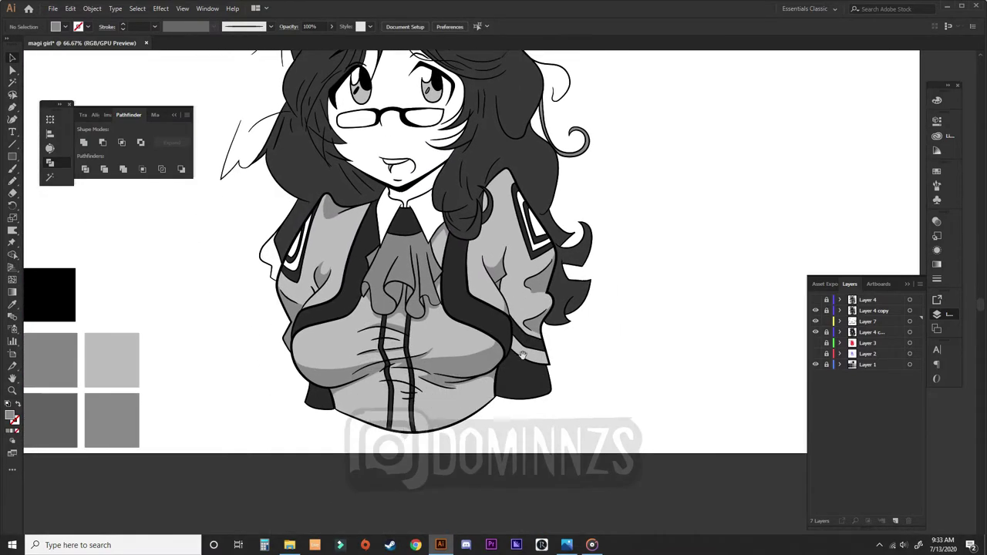
{"action": "left_click_drag", "start_coordinate": [580, 251], "coordinate": [594, 230]}
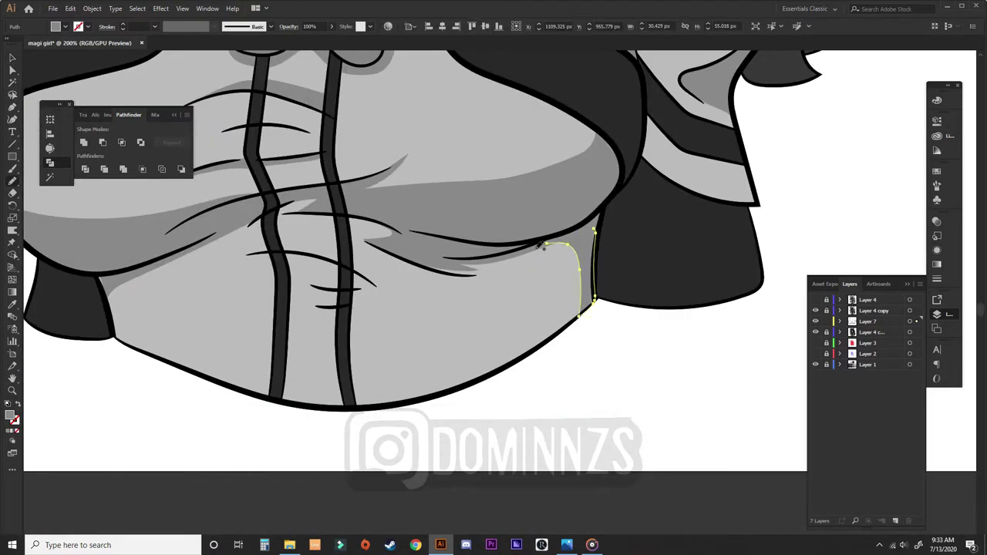
{"action": "left_click_drag", "start_coordinate": [540, 245], "coordinate": [529, 281]}
{"action": "left_click", "coordinate": [626, 285], "text": "ctrl"}
Shade the ruffled jabot with shadows along its folds
{"action": "scroll", "coordinate": [625, 284], "scroll_direction": "down", "scroll_amount": 4}
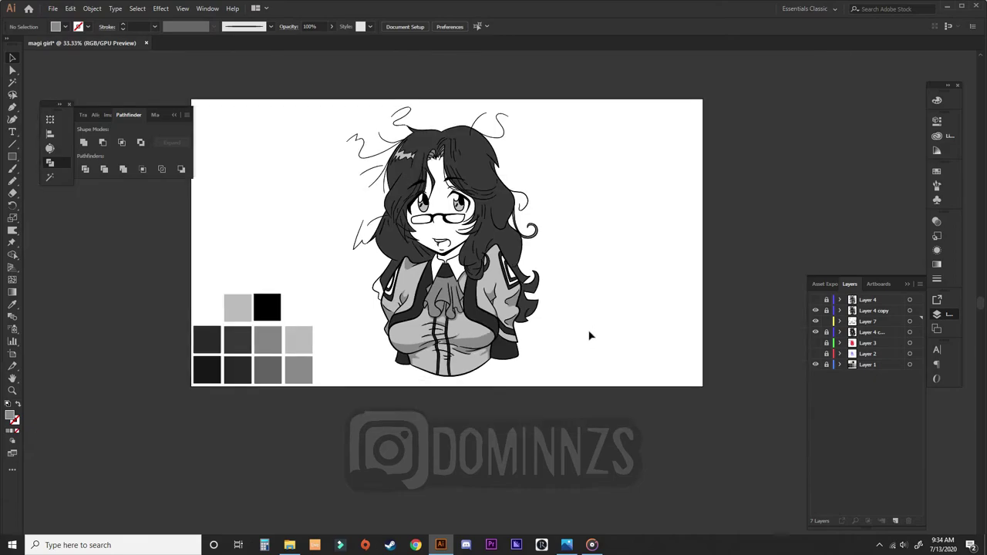
{"action": "scroll", "coordinate": [591, 334], "scroll_direction": "up", "scroll_amount": 2}
{"action": "scroll", "coordinate": [499, 370], "scroll_direction": "down", "scroll_amount": 1}
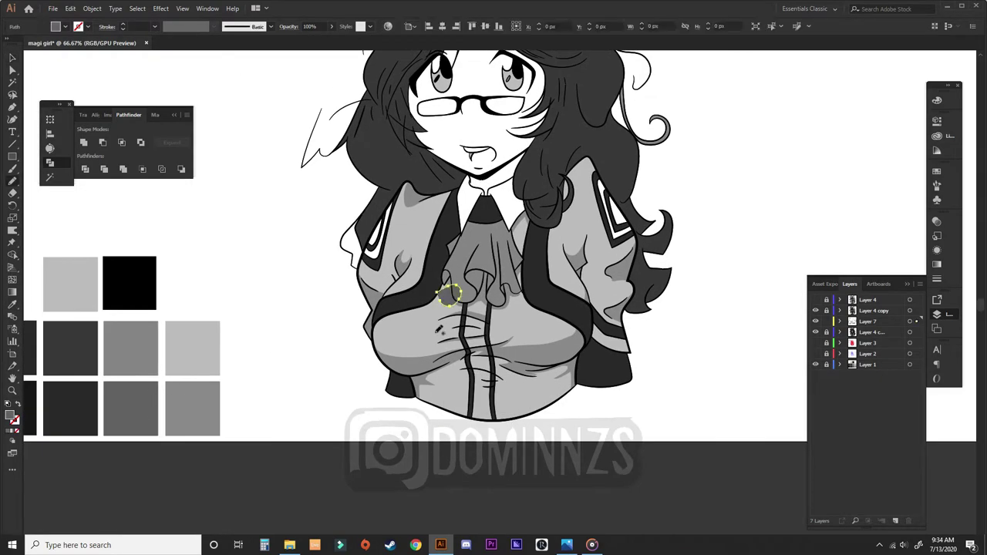
{"action": "scroll", "coordinate": [463, 309], "scroll_direction": "up", "scroll_amount": 3}
{"action": "scroll", "coordinate": [316, 351], "scroll_direction": "up", "scroll_amount": 1}
{"action": "left_click_drag", "start_coordinate": [411, 318], "coordinate": [388, 393]}
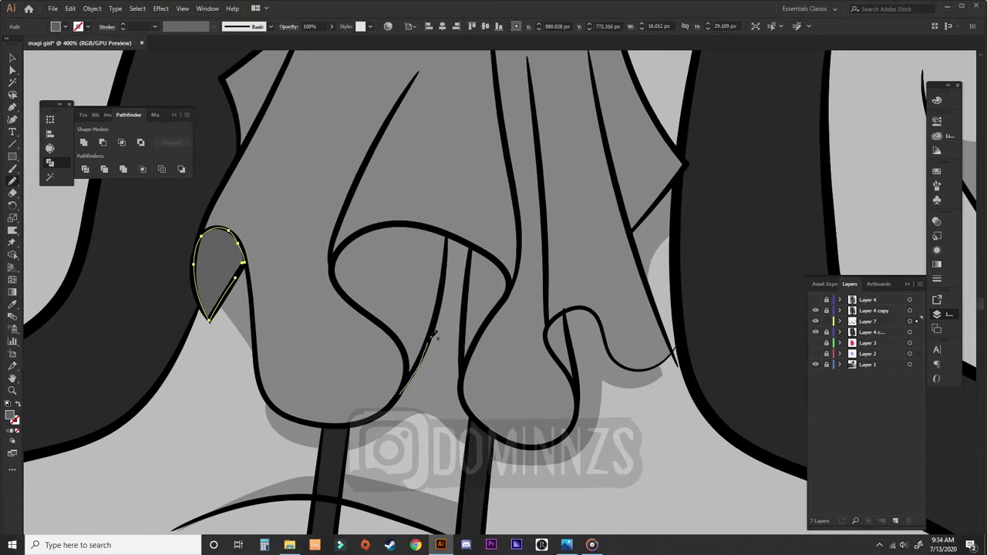
{"action": "scroll", "coordinate": [393, 239], "scroll_direction": "up", "scroll_amount": 1}
{"action": "mouse_move", "coordinate": [404, 108]}
{"action": "left_mouse_down"}
{"action": "mouse_move", "coordinate": [266, 482]}
{"action": "mouse_move", "coordinate": [355, 297]}
{"action": "mouse_move", "coordinate": [406, 122]}
{"action": "left_mouse_up"}
{"action": "left_click", "coordinate": [601, 260], "text": "ctrl"}
Sketch a shadow inside a lower ruffle fold, then undo it
{"action": "scroll", "coordinate": [601, 261], "scroll_direction": "down", "scroll_amount": 3}
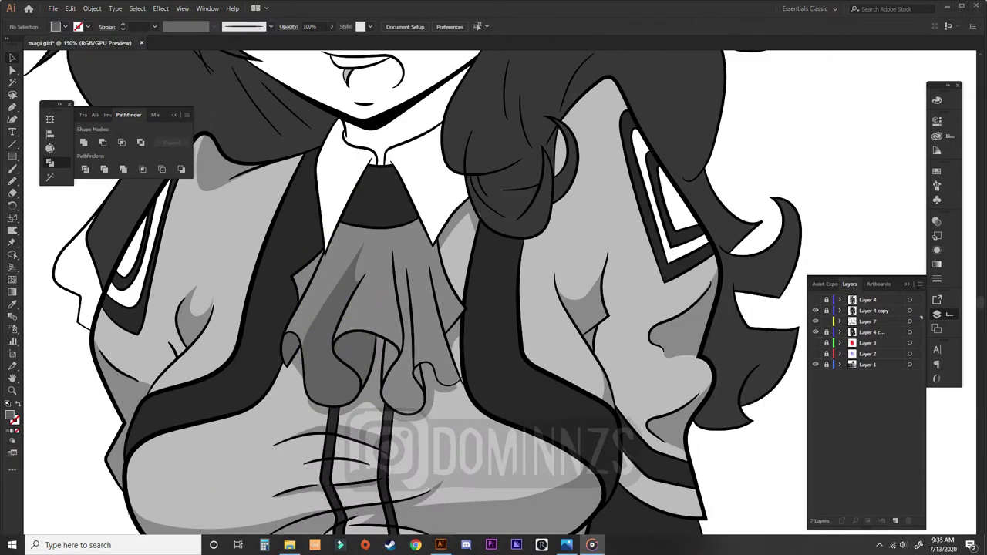
{"action": "scroll", "coordinate": [468, 399], "scroll_direction": "up", "scroll_amount": 1}
{"action": "key", "text": "n"}
{"action": "left_click_drag", "start_coordinate": [370, 370], "coordinate": [345, 352]}
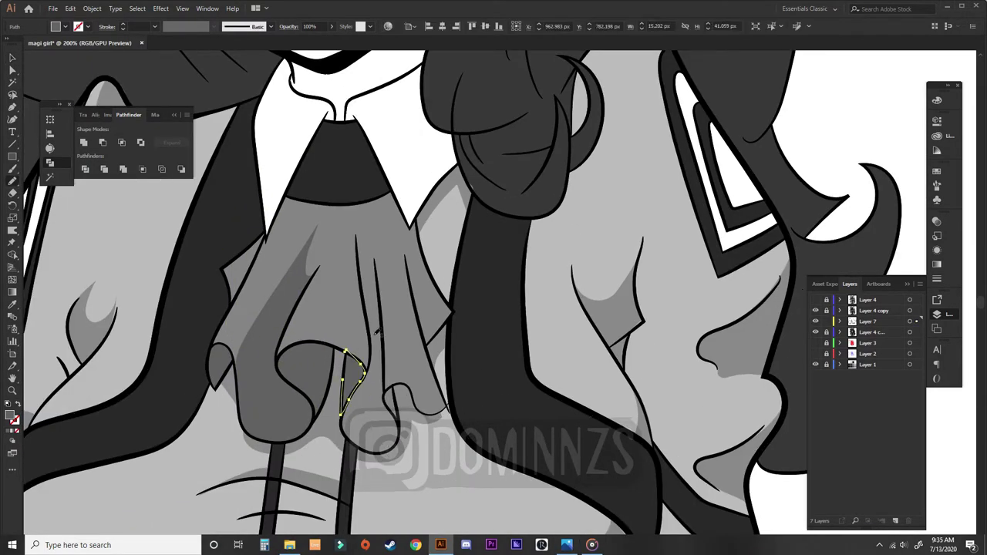
{"action": "left_click_drag", "start_coordinate": [368, 449], "coordinate": [367, 447]}
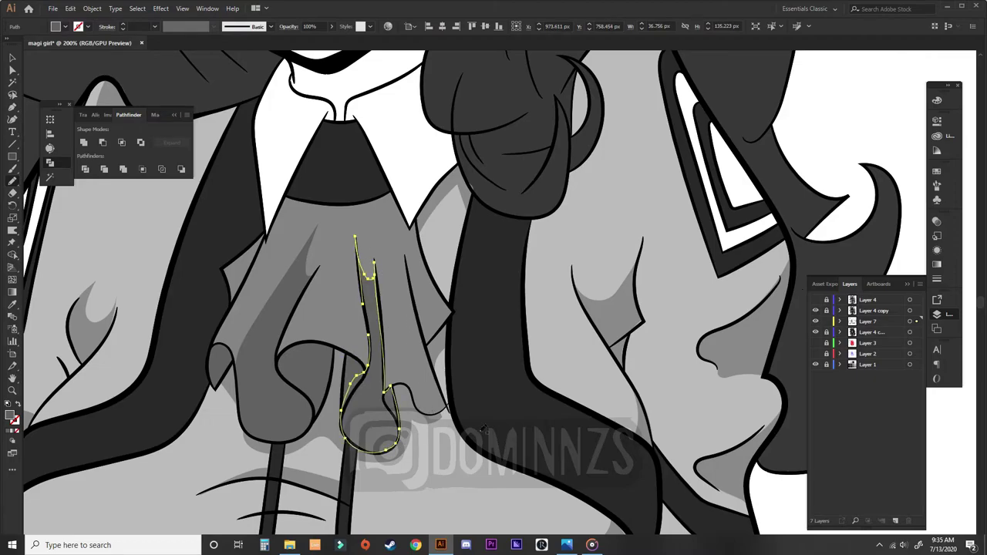
{"action": "key", "text": "ctrl+z"}
{"action": "key", "text": "ctrl+z"}
Shade the dark jacket hem and add a crescent shadow on the jacket panel
{"action": "scroll", "coordinate": [173, 321], "scroll_direction": "down", "scroll_amount": 3}
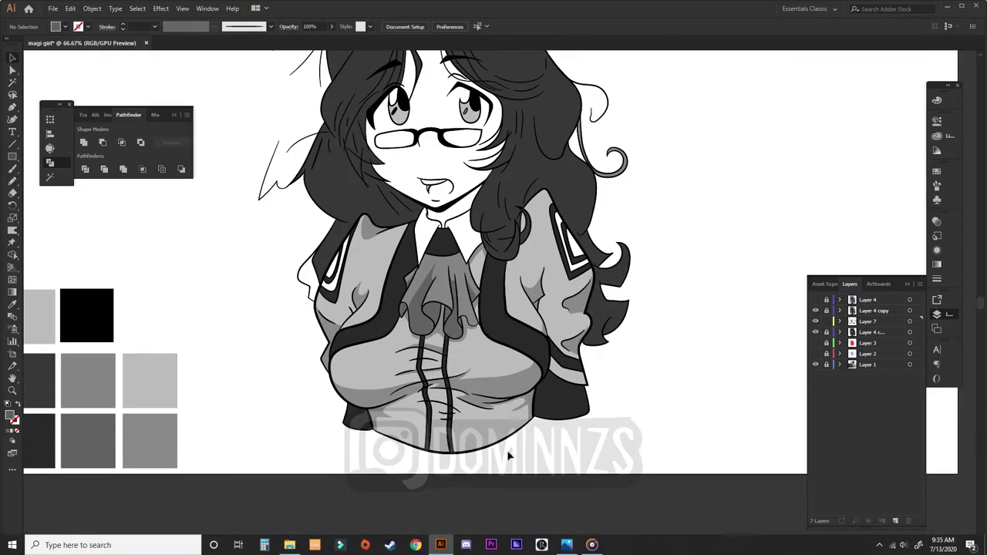
{"action": "scroll", "coordinate": [609, 267], "scroll_direction": "up", "scroll_amount": 5}
{"action": "mouse_move", "coordinate": [289, 281]}
{"action": "left_mouse_down"}
{"action": "mouse_move", "coordinate": [354, 268]}
{"action": "mouse_move", "coordinate": [373, 368]}
{"action": "left_mouse_up"}
{"action": "scroll", "coordinate": [431, 355], "scroll_direction": "left", "scroll_amount": 3}
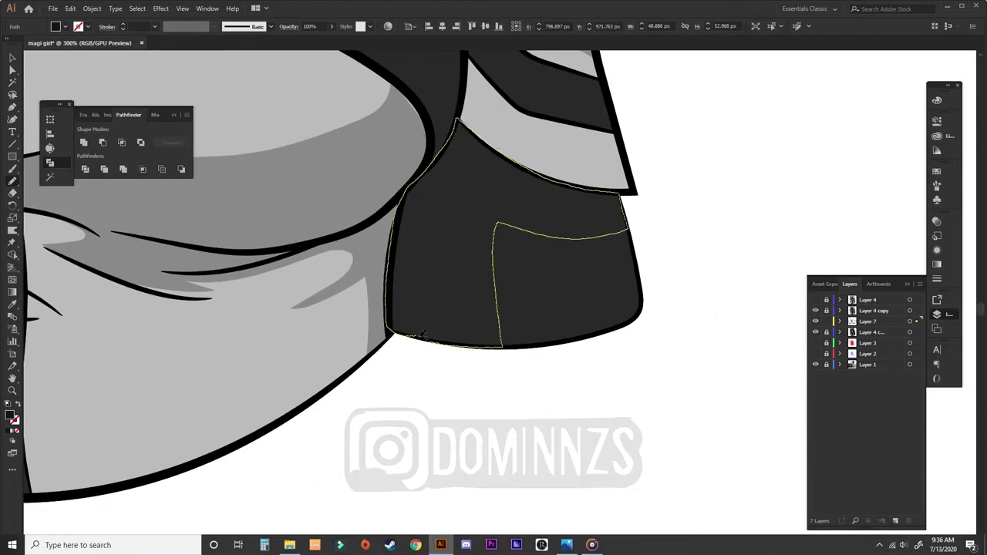
{"action": "scroll", "coordinate": [683, 286], "scroll_direction": "down", "scroll_amount": 3}
{"action": "scroll", "coordinate": [683, 286], "scroll_direction": "up", "scroll_amount": 1}
{"action": "left_click_drag", "start_coordinate": [447, 137], "coordinate": [463, 274]}
{"action": "scroll", "coordinate": [581, 325], "scroll_direction": "up", "scroll_amount": 2}
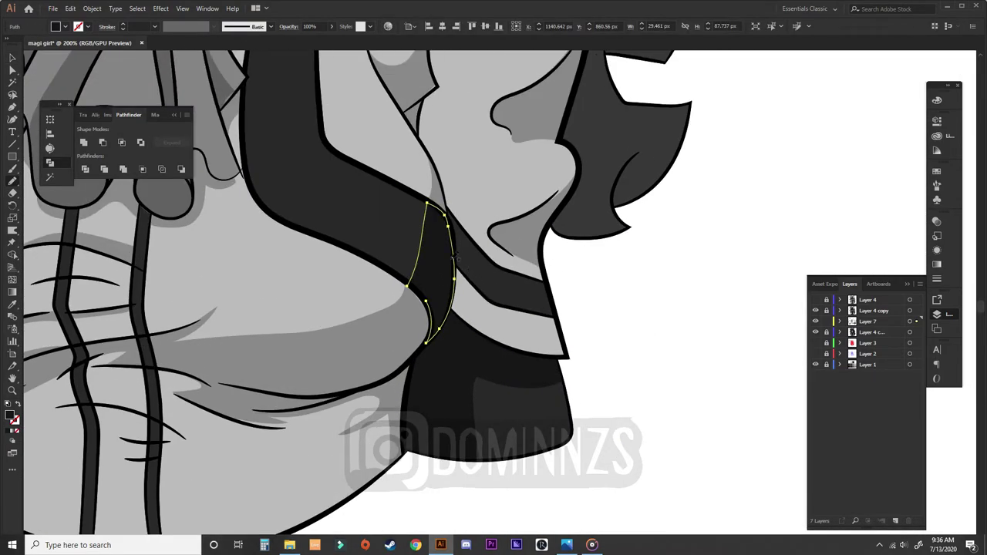
{"action": "key", "text": "ctrl+shift+a"}
Draw a shadow across the neck area and deselect it
{"action": "scroll", "coordinate": [429, 353], "scroll_direction": "down", "scroll_amount": 3}
{"action": "scroll", "coordinate": [429, 352], "scroll_direction": "up", "scroll_amount": 1}
{"action": "scroll", "coordinate": [429, 352], "scroll_direction": "down", "scroll_amount": 1}
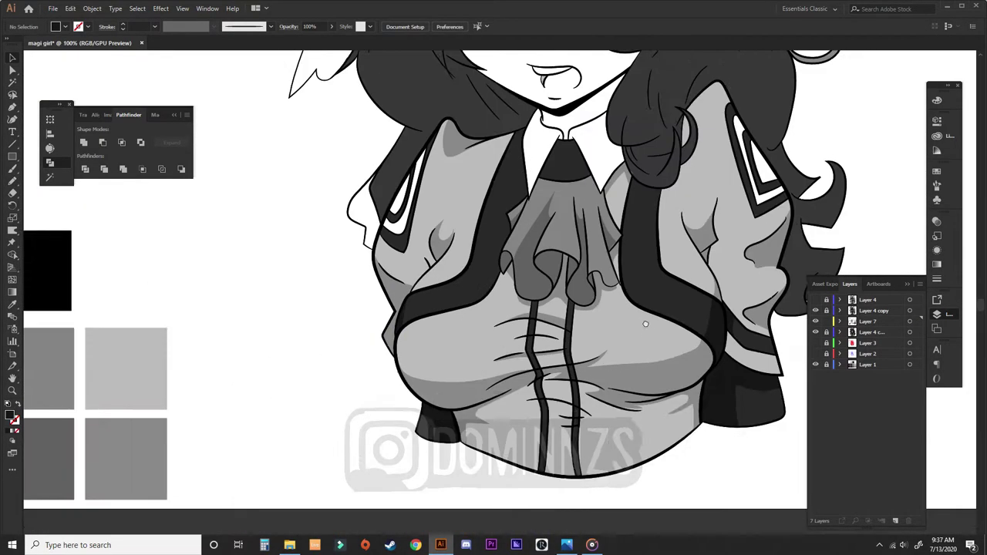
{"action": "scroll", "coordinate": [432, 308], "scroll_direction": "up", "scroll_amount": 3}
{"action": "mouse_move", "coordinate": [415, 275]}
{"action": "left_mouse_down"}
{"action": "mouse_move", "coordinate": [459, 302]}
{"action": "mouse_move", "coordinate": [496, 308]}
{"action": "left_mouse_up"}
{"action": "scroll", "coordinate": [396, 276], "scroll_direction": "up", "scroll_amount": 2}
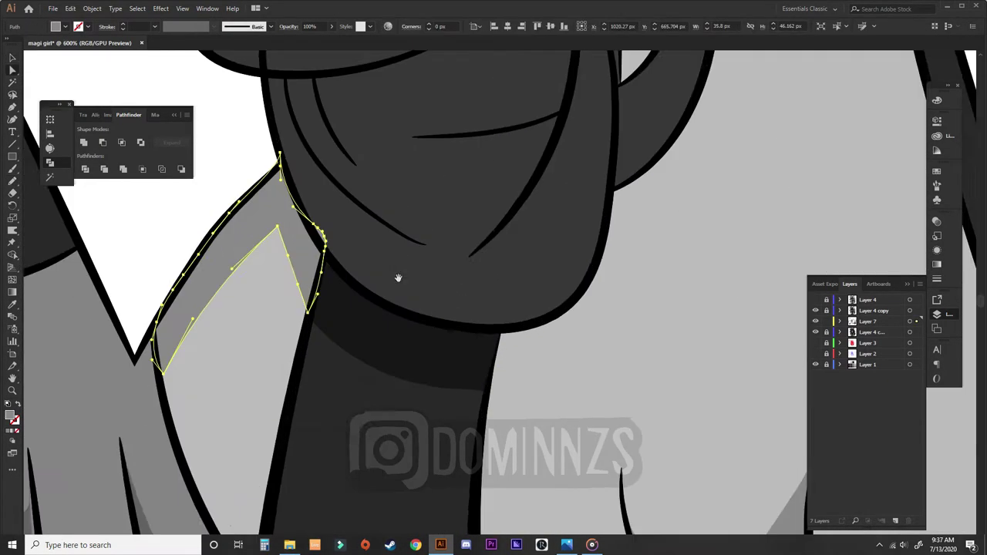
{"action": "scroll", "coordinate": [396, 275], "scroll_direction": "left", "scroll_amount": 2}
{"action": "key", "text": "ctrl+shift+a"}
{"action": "scroll", "coordinate": [638, 414], "scroll_direction": "down", "scroll_amount": 4}
{"action": "scroll", "coordinate": [638, 414], "scroll_direction": "down", "scroll_amount": 4}
{"action": "scroll", "coordinate": [450, 227], "scroll_direction": "up", "scroll_amount": 3}
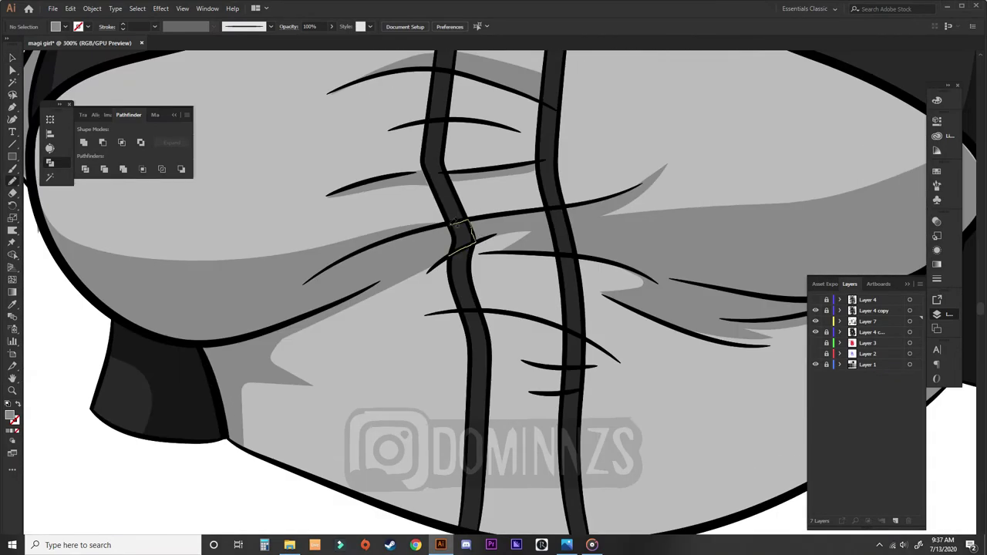
Switch to full screen mode to view the shaded artwork without panels
{"action": "key", "text": "f"}
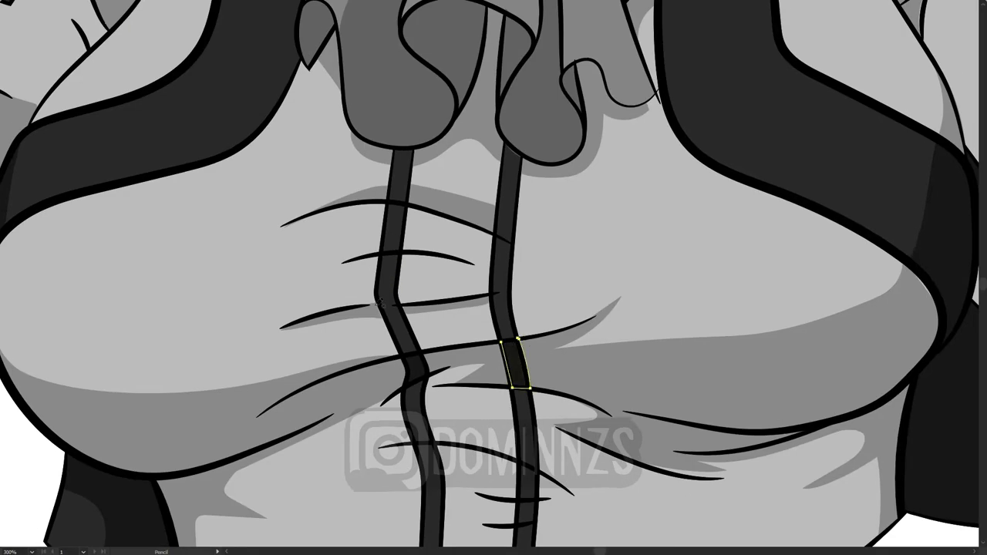
{"action": "scroll", "coordinate": [499, 229], "scroll_direction": "up", "scroll_amount": 2}
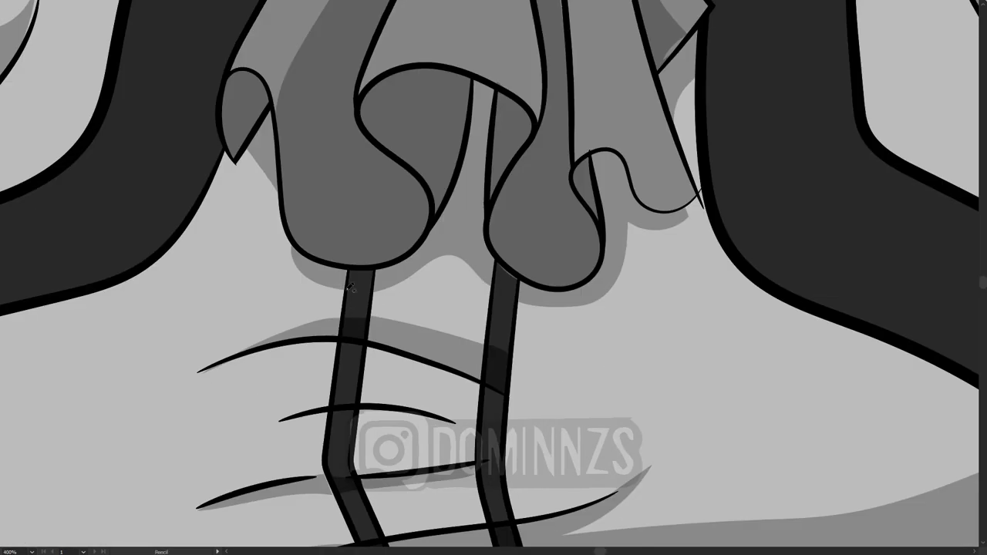
{"action": "scroll", "coordinate": [524, 270], "scroll_direction": "down", "scroll_amount": 3}
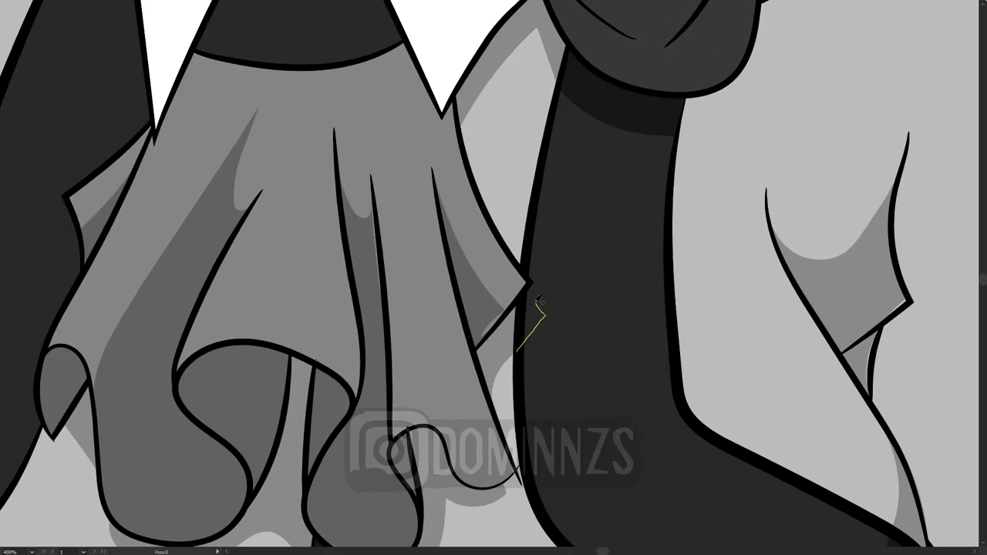
{"action": "scroll", "coordinate": [430, 165], "scroll_direction": "up", "scroll_amount": 1}
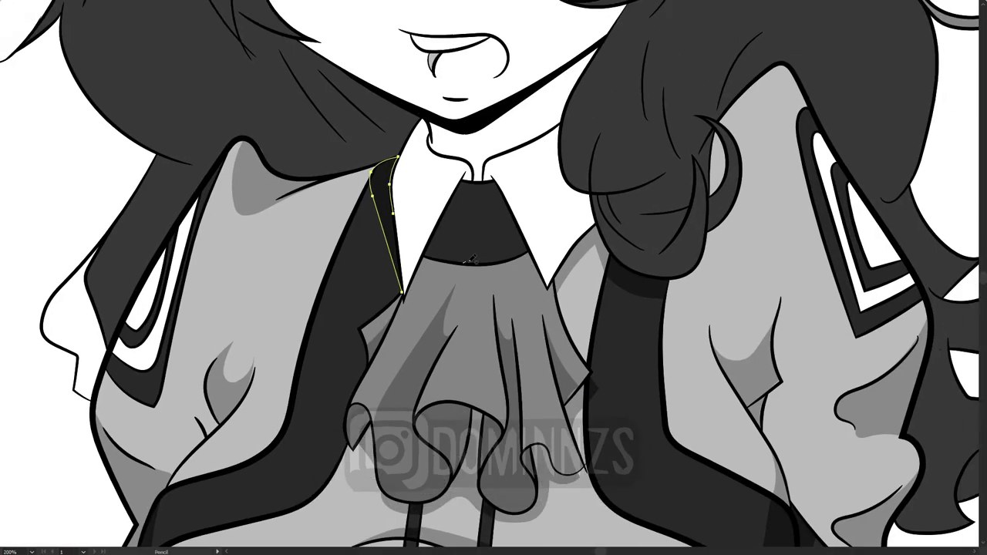
{"action": "scroll", "coordinate": [501, 278], "scroll_direction": "down", "scroll_amount": 3}
{"action": "scroll", "coordinate": [502, 278], "scroll_direction": "up", "scroll_amount": 2}
Draw a dark shading shape over the left hair
{"action": "scroll", "coordinate": [502, 278], "scroll_direction": "down", "scroll_amount": 2}
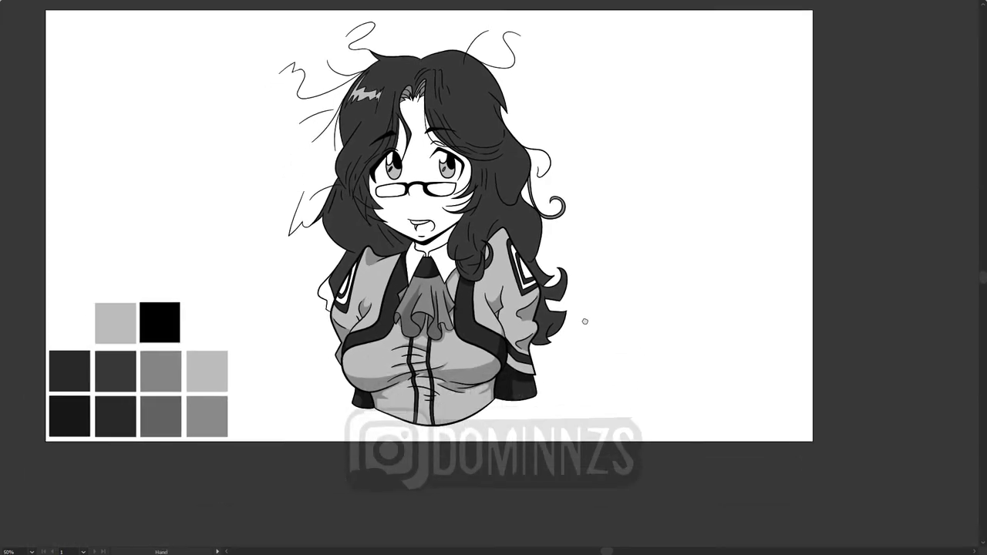
{"action": "scroll", "coordinate": [401, 371], "scroll_direction": "up", "scroll_amount": 4}
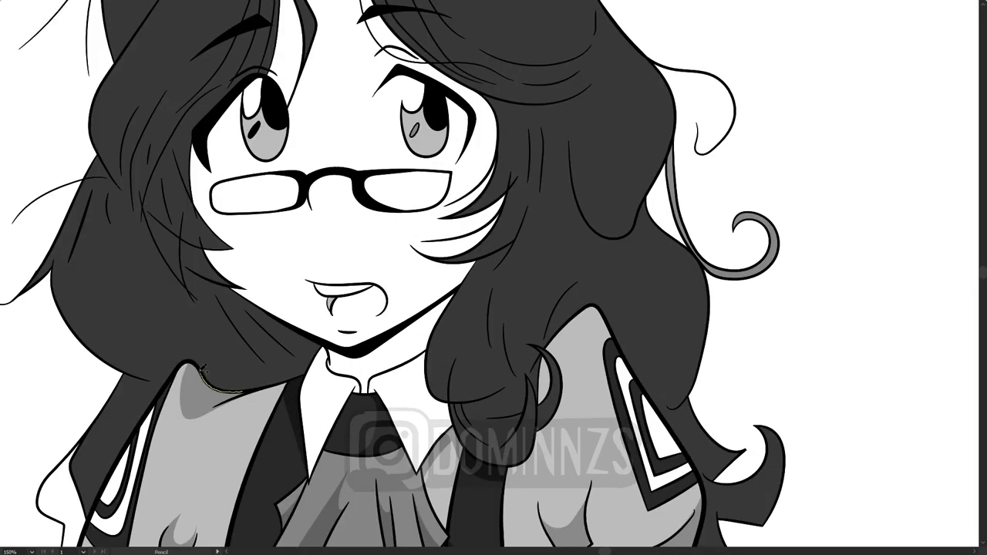
{"action": "mouse_move", "coordinate": [194, 363]}
{"action": "left_mouse_down"}
{"action": "mouse_move", "coordinate": [125, 295]}
{"action": "mouse_move", "coordinate": [131, 199]}
{"action": "mouse_move", "coordinate": [186, 261]}
{"action": "mouse_move", "coordinate": [318, 340]}
{"action": "mouse_move", "coordinate": [220, 390]}
{"action": "mouse_move", "coordinate": [197, 368]}
{"action": "left_mouse_up"}
{"action": "scroll", "coordinate": [258, 354], "scroll_direction": "up", "scroll_amount": 2}
{"action": "key", "text": "e"}
{"action": "key", "text": "p"}
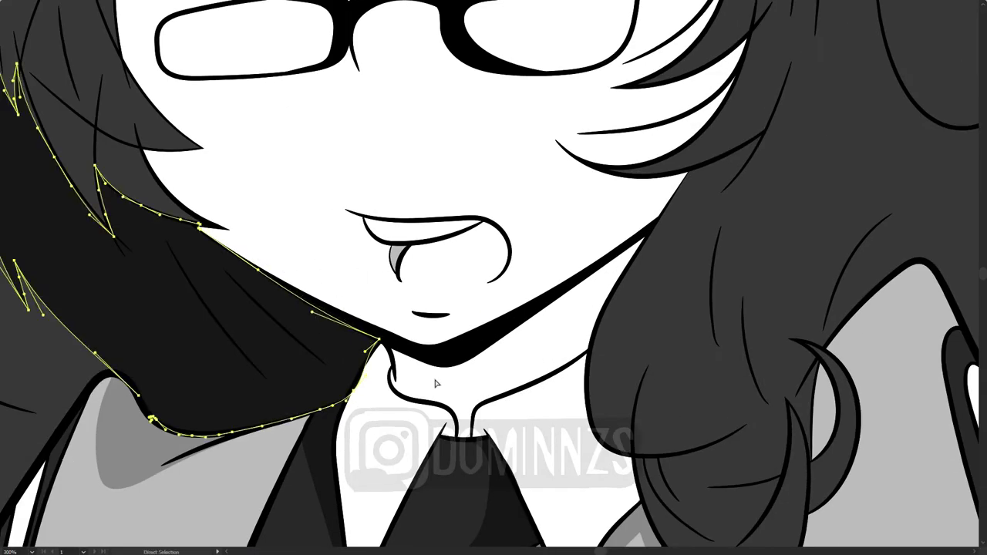
Add dark shadow shapes on the right hair and the left hair over the shoulder
{"action": "scroll", "coordinate": [309, 255], "scroll_direction": "down", "scroll_amount": 5}
{"action": "scroll", "coordinate": [603, 227], "scroll_direction": "up", "scroll_amount": 3}
{"action": "mouse_move", "coordinate": [374, 368]}
{"action": "left_mouse_down"}
{"action": "mouse_move", "coordinate": [380, 340]}
{"action": "mouse_move", "coordinate": [548, 447]}
{"action": "mouse_move", "coordinate": [574, 452]}
{"action": "left_mouse_up"}
{"action": "scroll", "coordinate": [579, 283], "scroll_direction": "down", "scroll_amount": 3}
{"action": "scroll", "coordinate": [236, 340], "scroll_direction": "up", "scroll_amount": 3}
{"action": "mouse_move", "coordinate": [236, 340]}
{"action": "left_mouse_down"}
{"action": "mouse_move", "coordinate": [254, 259]}
{"action": "mouse_move", "coordinate": [231, 343]}
{"action": "left_mouse_up"}
{"action": "scroll", "coordinate": [591, 350], "scroll_direction": "down", "scroll_amount": 3}
{"action": "scroll", "coordinate": [591, 350], "scroll_direction": "up", "scroll_amount": 3}
Add a shading stroke beside the face
{"action": "mouse_move", "coordinate": [455, 356]}
{"action": "left_mouse_down"}
{"action": "mouse_move", "coordinate": [461, 383]}
{"action": "mouse_move", "coordinate": [505, 339]}
{"action": "mouse_move", "coordinate": [457, 359]}
{"action": "left_mouse_up"}
{"action": "scroll", "coordinate": [457, 359], "scroll_direction": "down", "scroll_amount": 3}
{"action": "scroll", "coordinate": [449, 327], "scroll_direction": "up", "scroll_amount": 2}
{"action": "scroll", "coordinate": [450, 327], "scroll_direction": "down", "scroll_amount": 1}
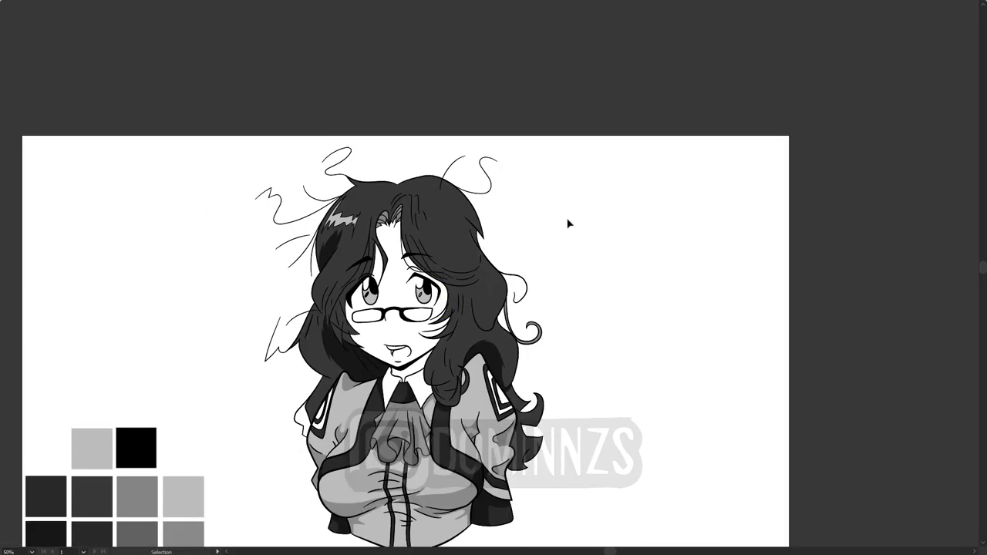
{"action": "scroll", "coordinate": [550, 334], "scroll_direction": "up", "scroll_amount": 2}
{"action": "scroll", "coordinate": [264, 348], "scroll_direction": "down", "scroll_amount": 2}
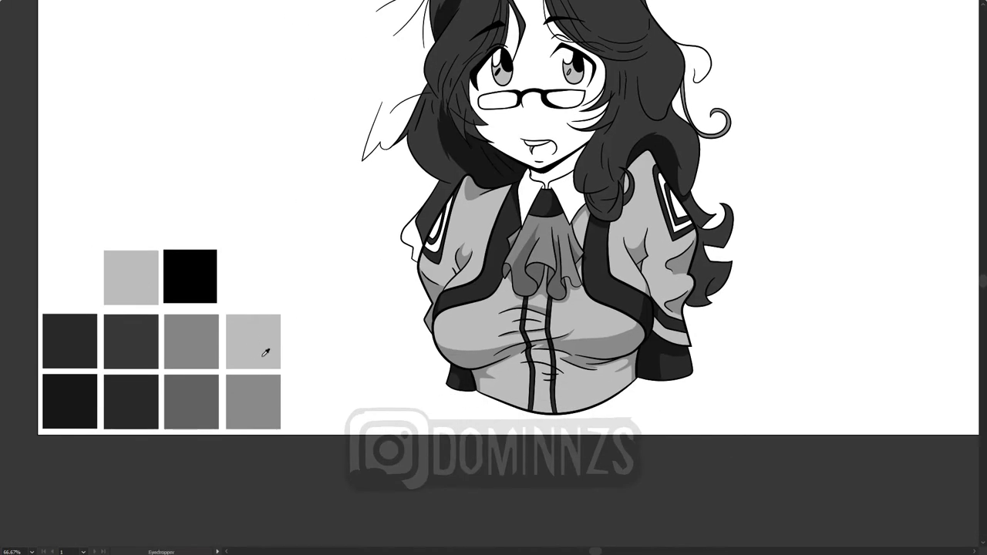
{"action": "scroll", "coordinate": [316, 315], "scroll_direction": "up", "scroll_amount": 4}
Trace a grey shadow shape on the neck under the chin
{"action": "mouse_move", "coordinate": [340, 339]}
{"action": "left_mouse_down"}
{"action": "mouse_move", "coordinate": [282, 277]}
{"action": "mouse_move", "coordinate": [337, 288]}
{"action": "mouse_move", "coordinate": [431, 225]}
{"action": "mouse_move", "coordinate": [416, 280]}
{"action": "mouse_move", "coordinate": [425, 345]}
{"action": "mouse_move", "coordinate": [445, 383]}
{"action": "mouse_move", "coordinate": [401, 436]}
{"action": "mouse_move", "coordinate": [391, 317]}
{"action": "mouse_move", "coordinate": [341, 339]}
{"action": "left_mouse_up"}
{"action": "scroll", "coordinate": [341, 339], "scroll_direction": "down", "scroll_amount": 2}
{"action": "scroll", "coordinate": [622, 364], "scroll_direction": "up", "scroll_amount": 5}
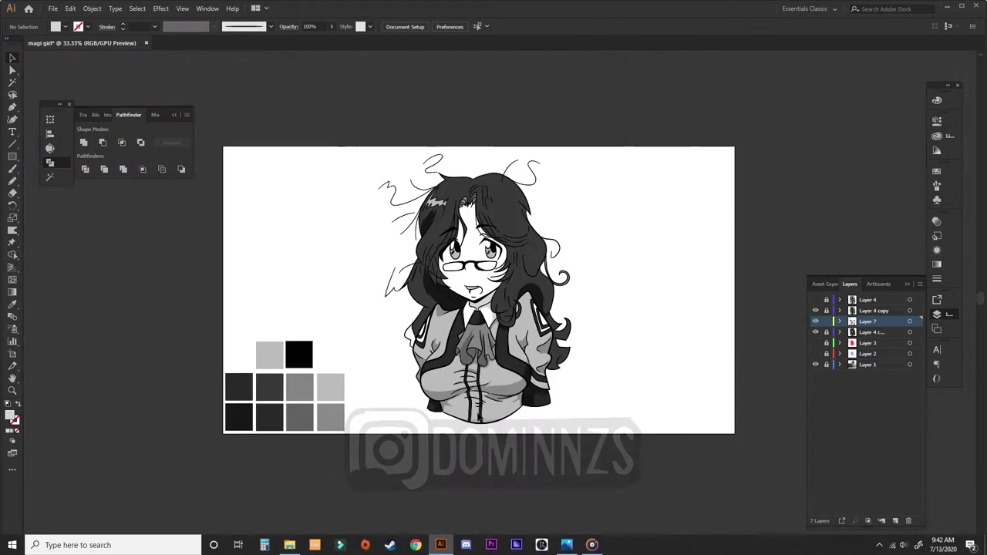
Paint a grey shading stroke along the left collar edge
{"action": "scroll", "coordinate": [449, 319], "scroll_direction": "up", "scroll_amount": 6}
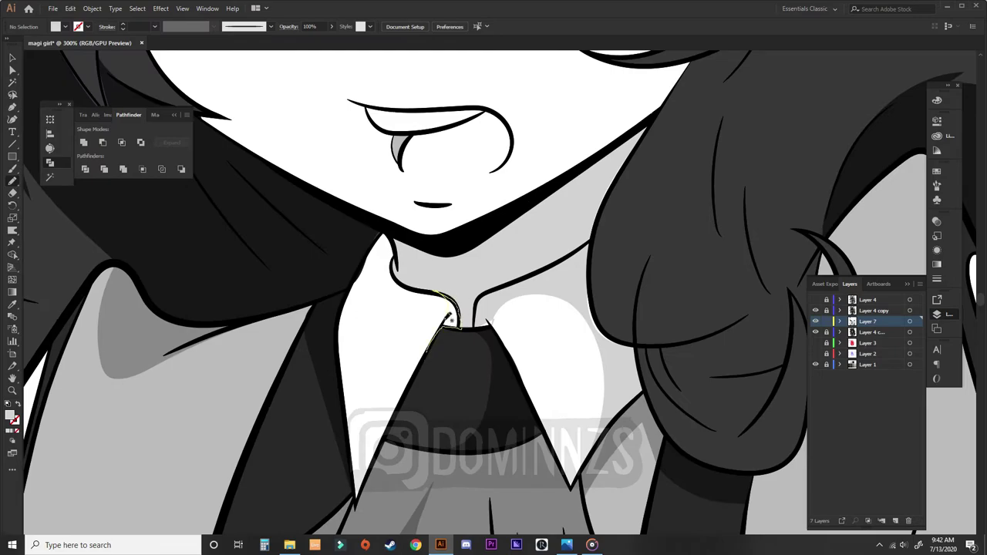
{"action": "mouse_move", "coordinate": [394, 229]}
{"action": "left_mouse_down"}
{"action": "mouse_move", "coordinate": [341, 333]}
{"action": "mouse_move", "coordinate": [389, 285]}
{"action": "left_mouse_up"}
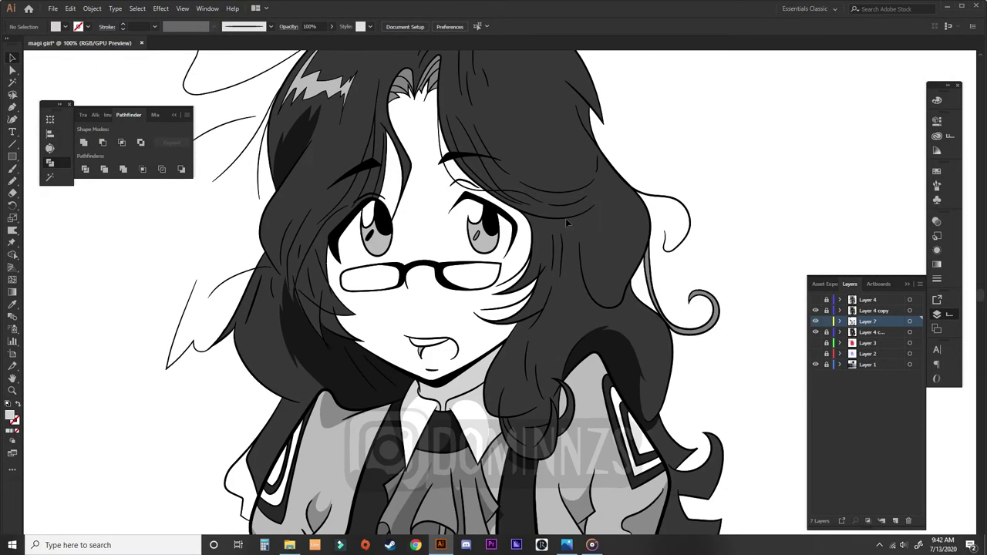
{"action": "scroll", "coordinate": [474, 304], "scroll_direction": "up", "scroll_amount": 4}
{"action": "scroll", "coordinate": [473, 305], "scroll_direction": "up", "scroll_amount": 5}
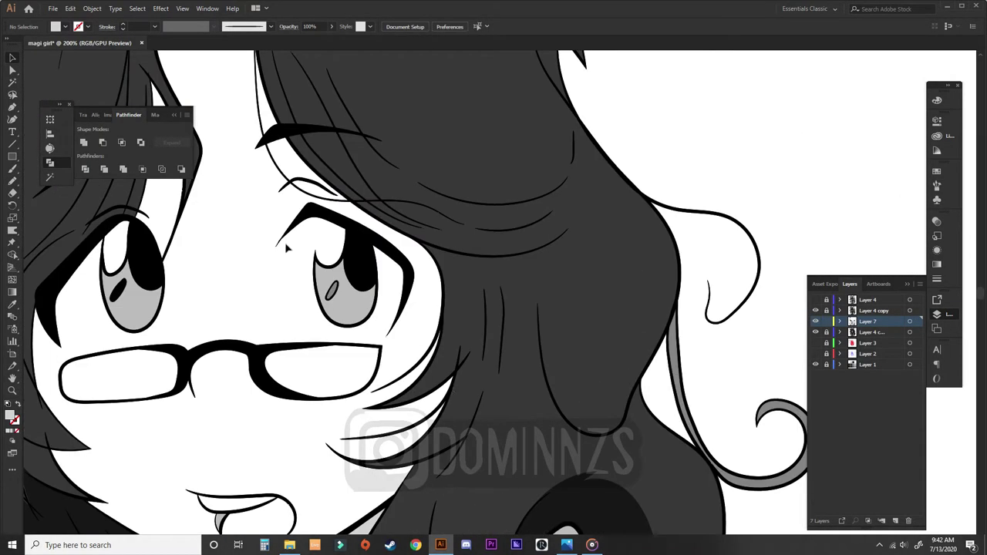
Paint a grey shadow along the eye's right edge, undoing a first eyelid attempt
{"action": "key", "text": "b"}
{"action": "mouse_move", "coordinate": [317, 218]}
{"action": "left_mouse_down"}
{"action": "mouse_move", "coordinate": [276, 250]}
{"action": "mouse_move", "coordinate": [322, 215]}
{"action": "mouse_move", "coordinate": [348, 238]}
{"action": "left_mouse_up"}
{"action": "key", "text": "ctrl+z"}
{"action": "left_click_drag", "start_coordinate": [390, 333], "coordinate": [371, 245]}
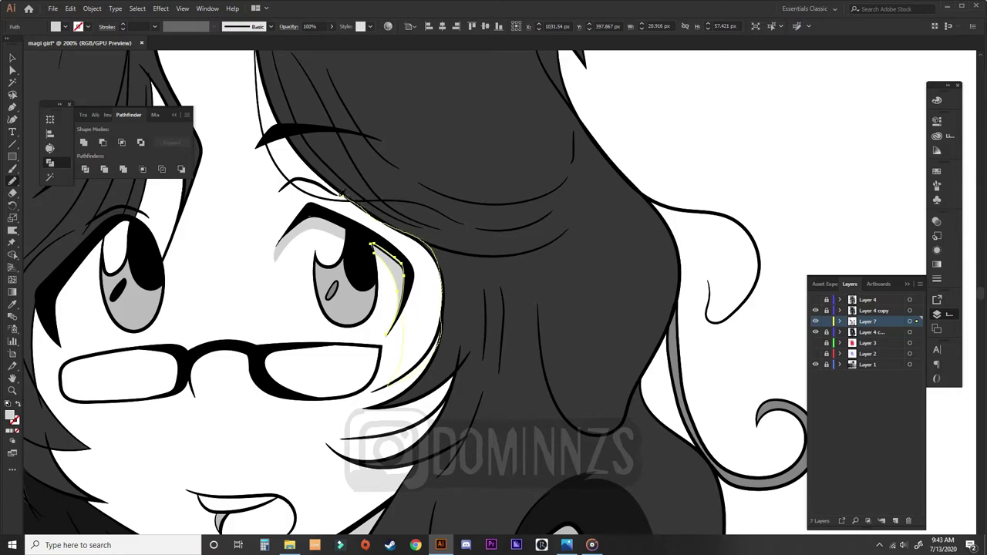
Select the eye-edge shading stroke up close and trim it with the Eraser
{"action": "key", "text": "v"}
{"action": "key", "text": "ctrl+shift+a"}
{"action": "key", "text": "ctrl+plus"}
{"action": "left_click", "coordinate": [430, 373]}
{"action": "key", "text": "ctrl+plus"}
{"action": "key", "text": "ctrl+plus"}
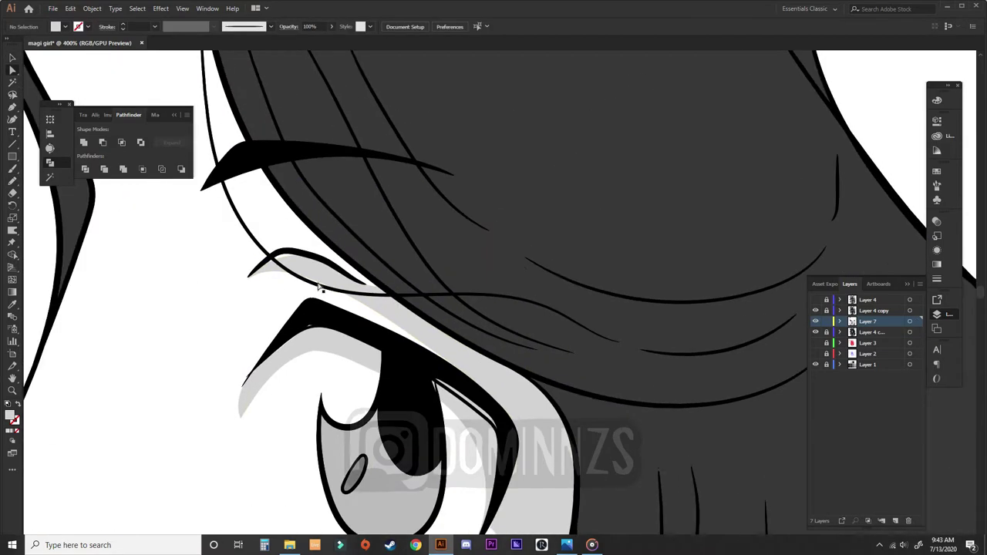
{"action": "key", "text": "shift+e"}
{"action": "key", "text": "ctrl+shift+a"}
{"action": "key", "text": "ctrl+minus"}
{"action": "key", "text": "ctrl+minus"}
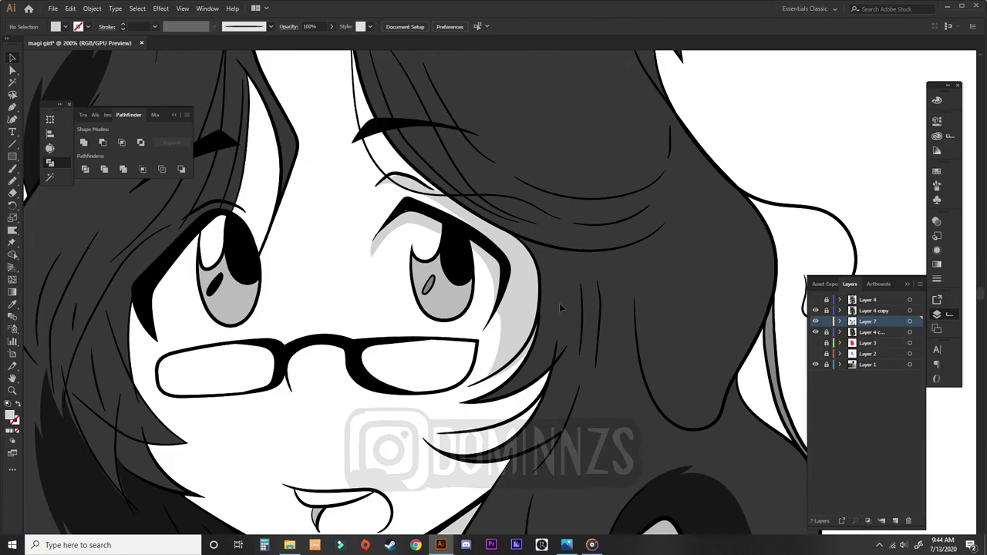
Add grey shading strokes along the hair and beside the nose
{"action": "key", "text": "b"}
{"action": "scroll", "coordinate": [293, 287], "scroll_direction": "down", "scroll_amount": 2}
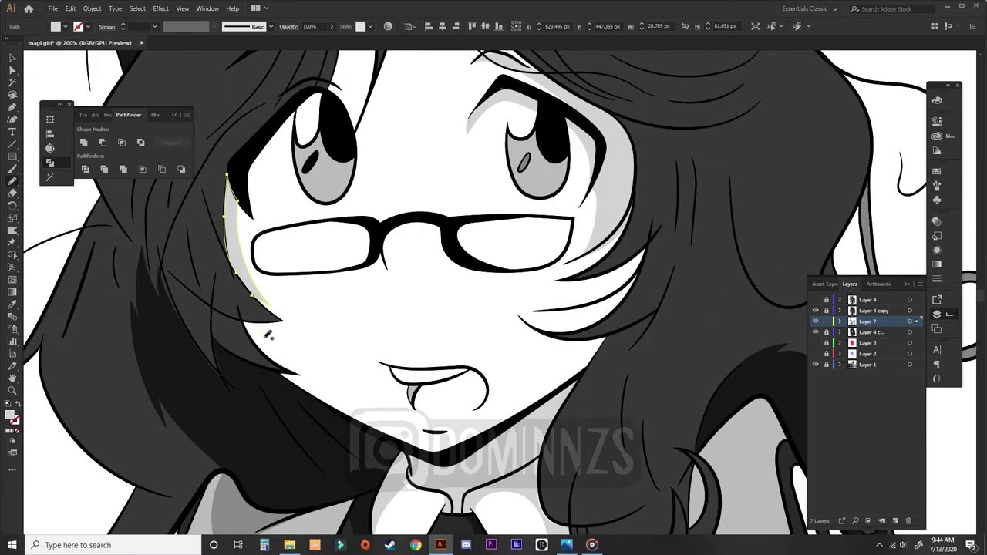
{"action": "left_click_drag", "start_coordinate": [256, 331], "coordinate": [288, 367]}
{"action": "scroll", "coordinate": [467, 353], "scroll_direction": "up", "scroll_amount": 2}
{"action": "left_click_drag", "start_coordinate": [467, 353], "coordinate": [446, 345]}
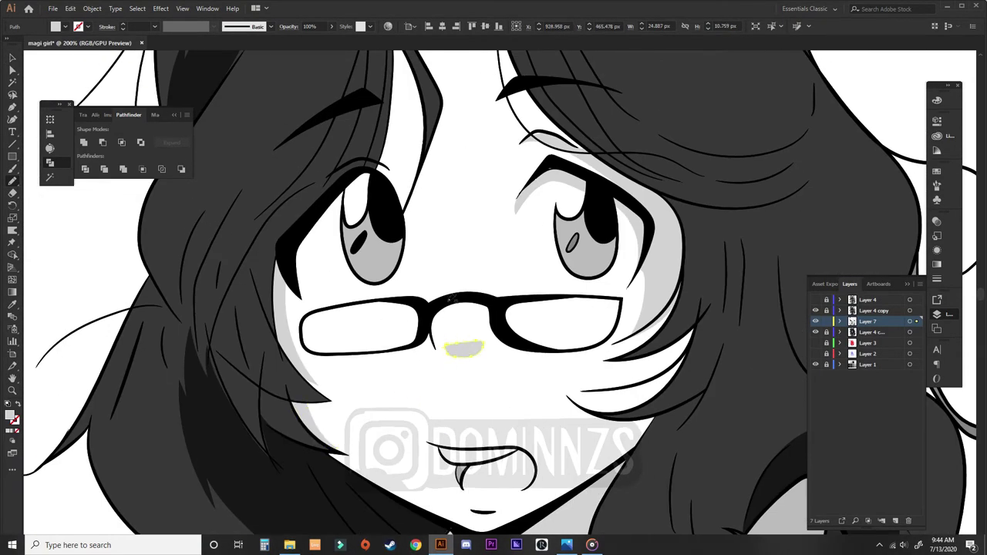
{"action": "key", "text": "ctrl+shift+a"}
{"action": "key", "text": "v"}
{"action": "key", "text": "ctrl+minus"}
Paint a grey shading strip down the forehead hair
{"action": "scroll", "coordinate": [467, 353], "scroll_direction": "up", "scroll_amount": 2}
{"action": "key", "text": "b"}
{"action": "key", "text": "ctrl+plus"}
{"action": "key", "text": "ctrl+plus"}
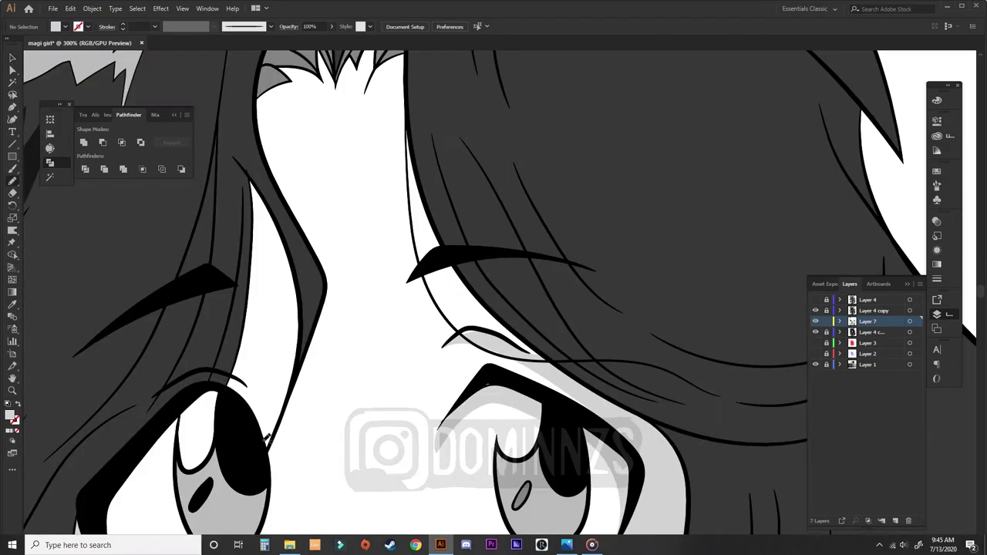
{"action": "scroll", "coordinate": [276, 263], "scroll_direction": "up", "scroll_amount": 1}
{"action": "left_click_drag", "start_coordinate": [259, 216], "coordinate": [238, 442]}
{"action": "scroll", "coordinate": [247, 463], "scroll_direction": "down", "scroll_amount": 3}
{"action": "scroll", "coordinate": [247, 462], "scroll_direction": "left", "scroll_amount": 3}
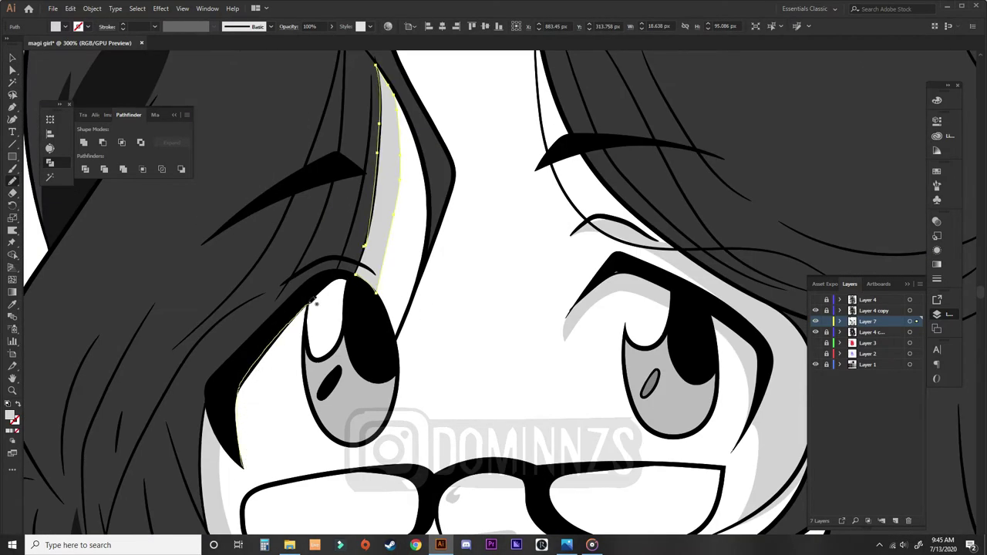
{"action": "key", "text": "ctrl+shift+a"}
{"action": "key", "text": "v"}
{"action": "key", "text": "ctrl+minus"}
{"action": "key", "text": "ctrl+minus"}
{"action": "key", "text": "ctrl+minus"}
{"action": "key", "text": "ctrl+minus"}
Fill the inside of the mouth with grey
{"action": "scroll", "coordinate": [496, 309], "scroll_direction": "down", "scroll_amount": 2}
{"action": "scroll", "coordinate": [496, 309], "scroll_direction": "up", "scroll_amount": 4}
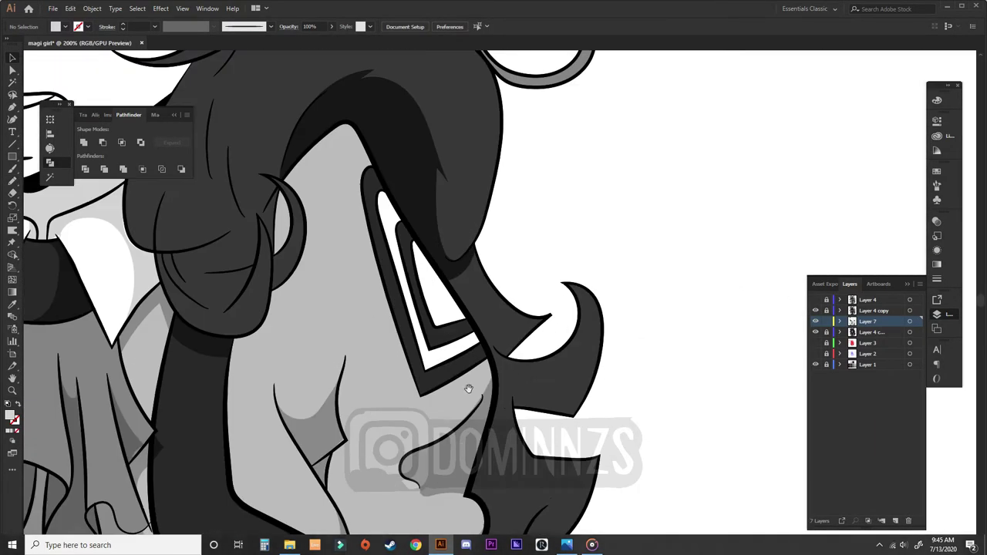
{"action": "scroll", "coordinate": [463, 386], "scroll_direction": "down", "scroll_amount": 2}
{"action": "scroll", "coordinate": [512, 393], "scroll_direction": "up", "scroll_amount": 2}
{"action": "scroll", "coordinate": [447, 282], "scroll_direction": "down", "scroll_amount": 4}
{"action": "key", "text": "ctrl+plus"}
{"action": "key", "text": "ctrl+plus"}
{"action": "key", "text": "ctrl+plus"}
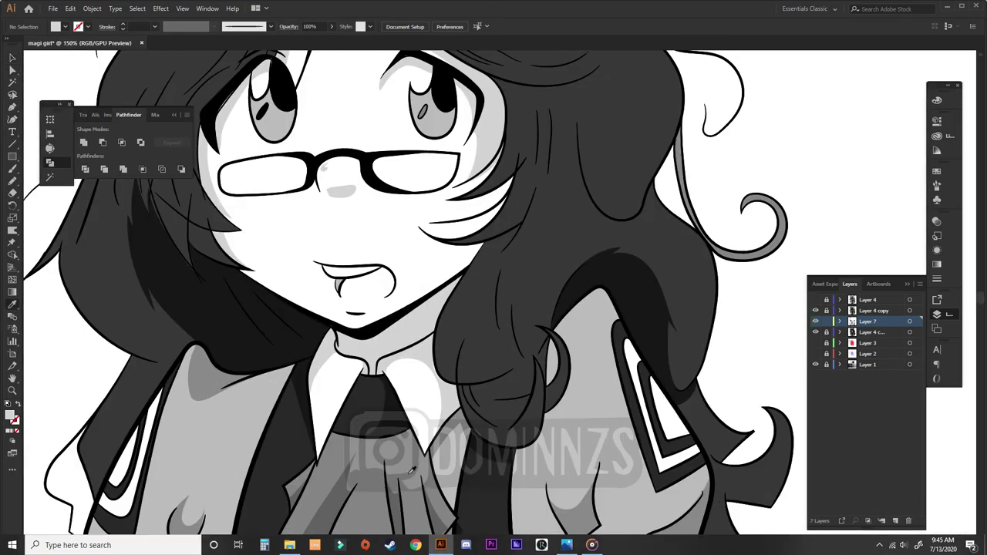
{"action": "key", "text": "b"}
{"action": "key", "text": "ctrl+plus"}
{"action": "left_click_drag", "start_coordinate": [364, 361], "coordinate": [340, 363]}
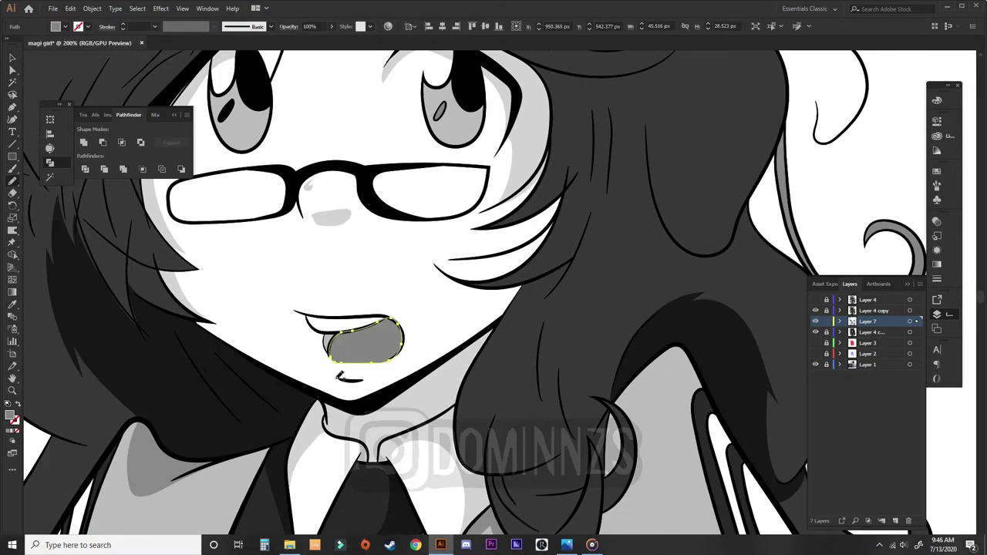
{"action": "key", "text": "ctrl+shift+a"}
{"action": "key", "text": "ctrl+minus"}
{"action": "key", "text": "ctrl+minus"}
{"action": "key", "text": "ctrl+minus"}
{"action": "key", "text": "ctrl+minus"}
Add grey shading strokes along the hair edges and beside the right shoulder
{"action": "key", "text": "ctrl+plus"}
{"action": "key", "text": "ctrl+plus"}
{"action": "key", "text": "ctrl+plus"}
{"action": "mouse_move", "coordinate": [331, 327]}
{"action": "left_mouse_down"}
{"action": "mouse_move", "coordinate": [381, 235]}
{"action": "mouse_move", "coordinate": [407, 232]}
{"action": "left_mouse_up"}
{"action": "scroll", "coordinate": [417, 247], "scroll_direction": "up", "scroll_amount": 1}
{"action": "scroll", "coordinate": [416, 247], "scroll_direction": "right", "scroll_amount": 6}
{"action": "scroll", "coordinate": [417, 247], "scroll_direction": "down", "scroll_amount": 3}
{"action": "mouse_move", "coordinate": [483, 401]}
{"action": "left_mouse_down"}
{"action": "mouse_move", "coordinate": [500, 361]}
{"action": "mouse_move", "coordinate": [501, 293]}
{"action": "left_mouse_up"}
{"action": "mouse_move", "coordinate": [469, 179]}
{"action": "left_mouse_down"}
{"action": "mouse_move", "coordinate": [523, 264]}
{"action": "mouse_move", "coordinate": [499, 291]}
{"action": "left_mouse_up"}
{"action": "key", "text": "ctrl+shift+a"}
{"action": "key", "text": "ctrl+minus"}
{"action": "key", "text": "ctrl+minus"}
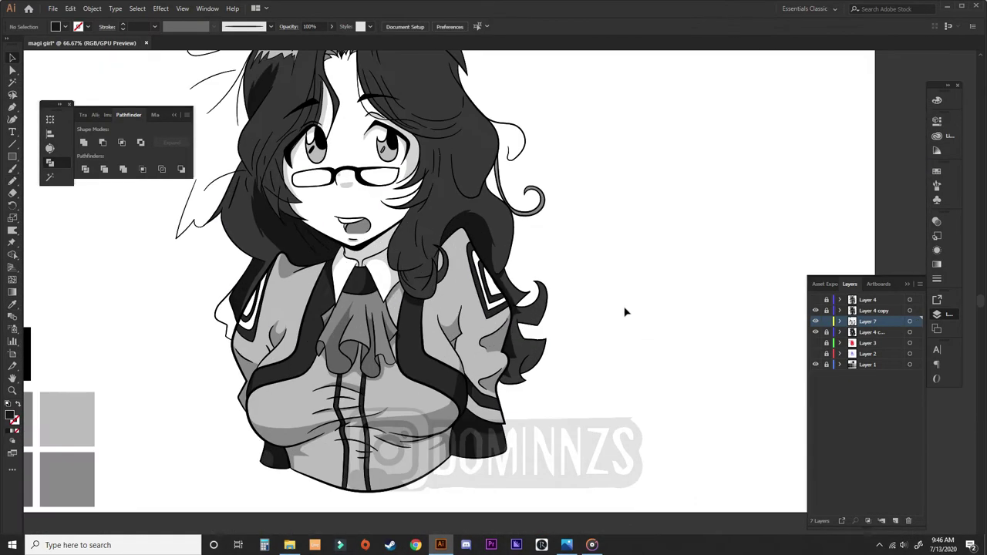
{"action": "key", "text": "ctrl+plus"}
{"action": "key", "text": "ctrl+plus"}
{"action": "left_click_drag", "start_coordinate": [428, 256], "coordinate": [398, 339]}
{"action": "key", "text": "ctrl+minus"}
{"action": "key", "text": "ctrl+minus"}
{"action": "key", "text": "ctrl+minus"}
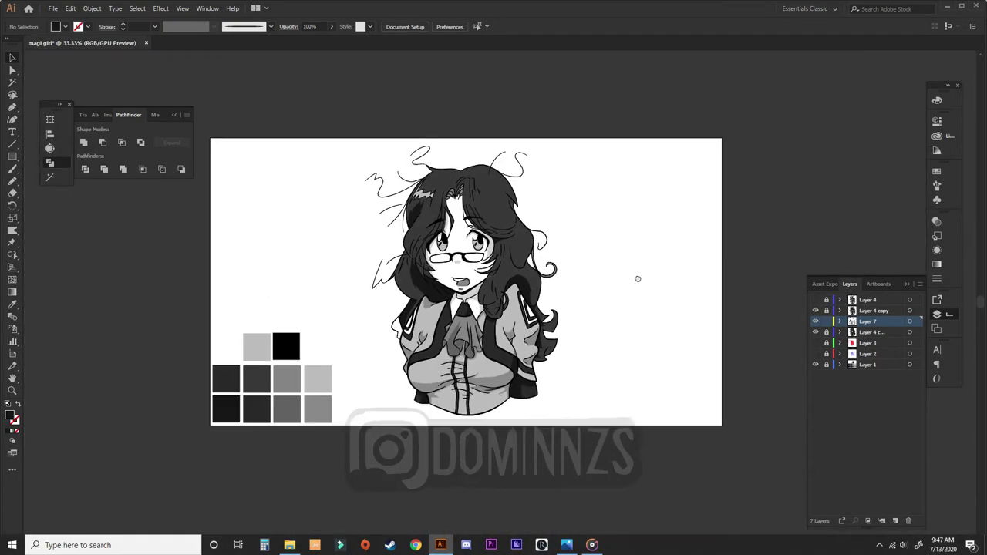
Shade along the cheek edge and upper lip, and add a faint stroke beside the hair
{"action": "key", "text": "ctrl+plus"}
{"action": "key", "text": "ctrl+plus"}
{"action": "key", "text": "ctrl+plus"}
{"action": "key", "text": "ctrl+plus"}
{"action": "left_click_drag", "start_coordinate": [207, 212], "coordinate": [253, 260]}
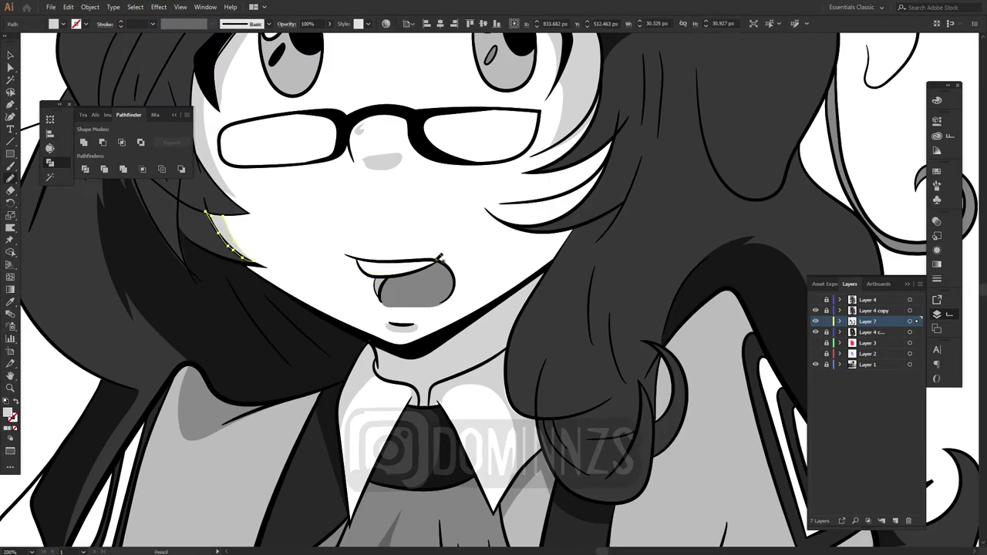
{"action": "left_click_drag", "start_coordinate": [437, 257], "coordinate": [361, 262]}
{"action": "key", "text": "ctrl+shift+a"}
{"action": "mouse_move", "coordinate": [506, 295]}
{"action": "left_mouse_down"}
{"action": "mouse_move", "coordinate": [513, 220]}
{"action": "mouse_move", "coordinate": [574, 225]}
{"action": "left_mouse_up"}
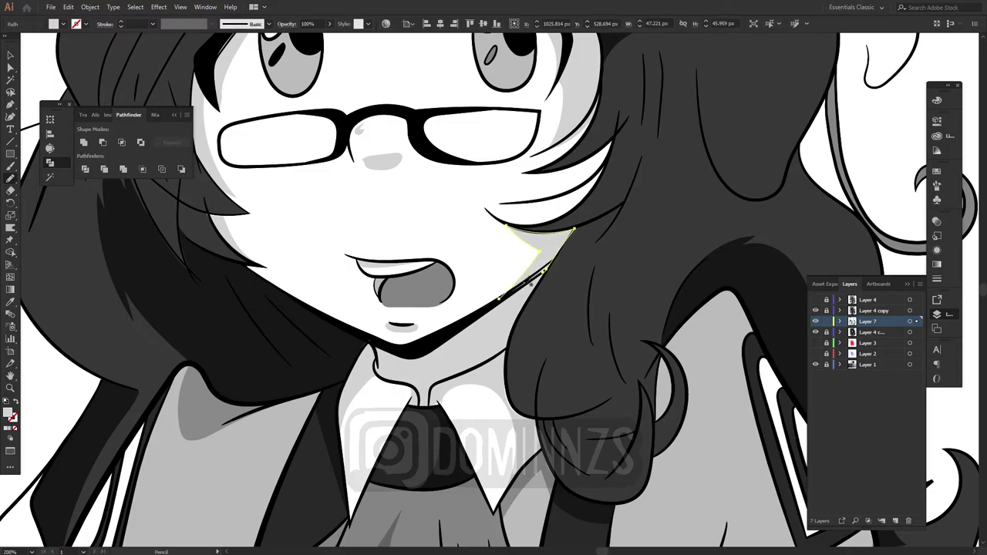
Adjust the hair path's anchor points with Direct Selection (A)
{"action": "key", "text": "ctrl+plus"}
{"action": "key", "text": "ctrl+plus"}
{"action": "key", "text": "a"}
{"action": "scroll", "coordinate": [398, 372], "scroll_direction": "down", "scroll_amount": 1}
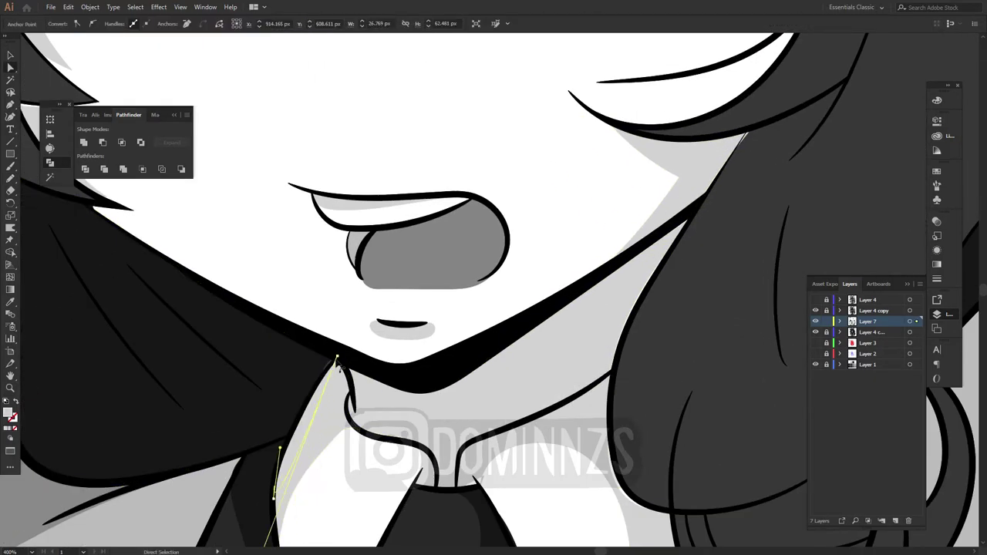
{"action": "left_click", "coordinate": [396, 363]}
{"action": "scroll", "coordinate": [398, 359], "scroll_direction": "up", "scroll_amount": 2}
{"action": "scroll", "coordinate": [400, 352], "scroll_direction": "down", "scroll_amount": 2}
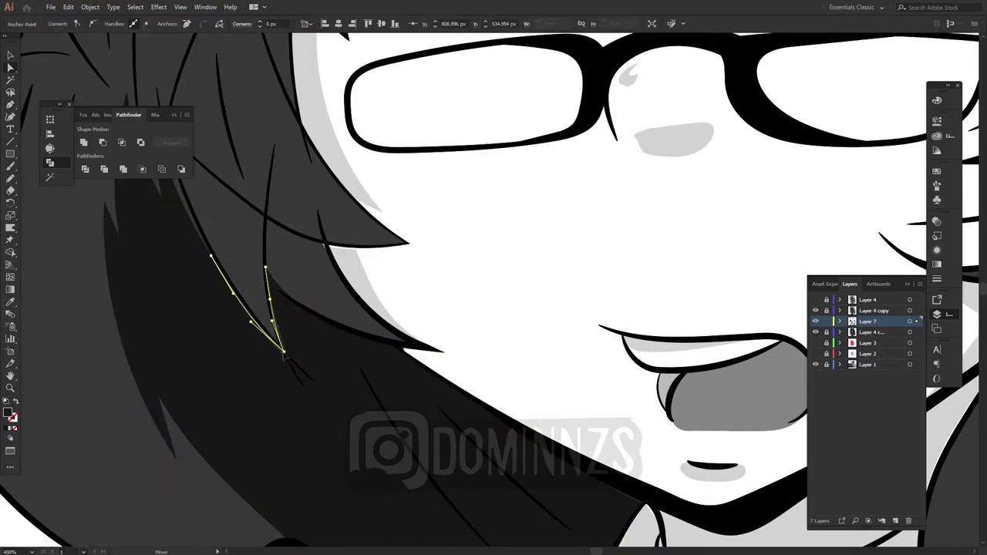
{"action": "key", "text": "ctrl+shift+a"}
{"action": "scroll", "coordinate": [459, 357], "scroll_direction": "down", "scroll_amount": 2}
{"action": "scroll", "coordinate": [430, 280], "scroll_direction": "up", "scroll_amount": 3}
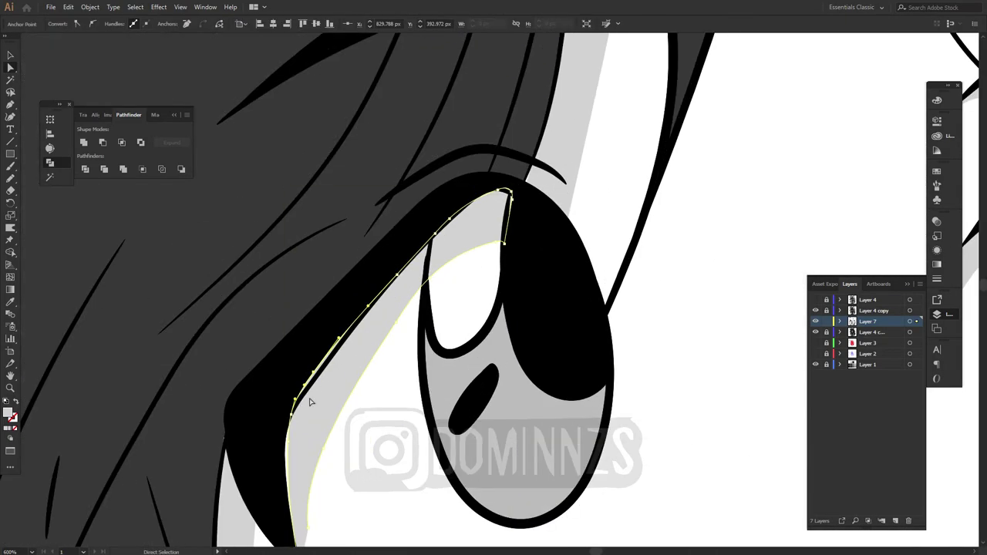
Trim the end of the shadow strip above the left eye
{"action": "left_click_drag", "start_coordinate": [246, 424], "coordinate": [308, 331]}
{"action": "key", "text": "v"}
{"action": "key", "text": "n"}
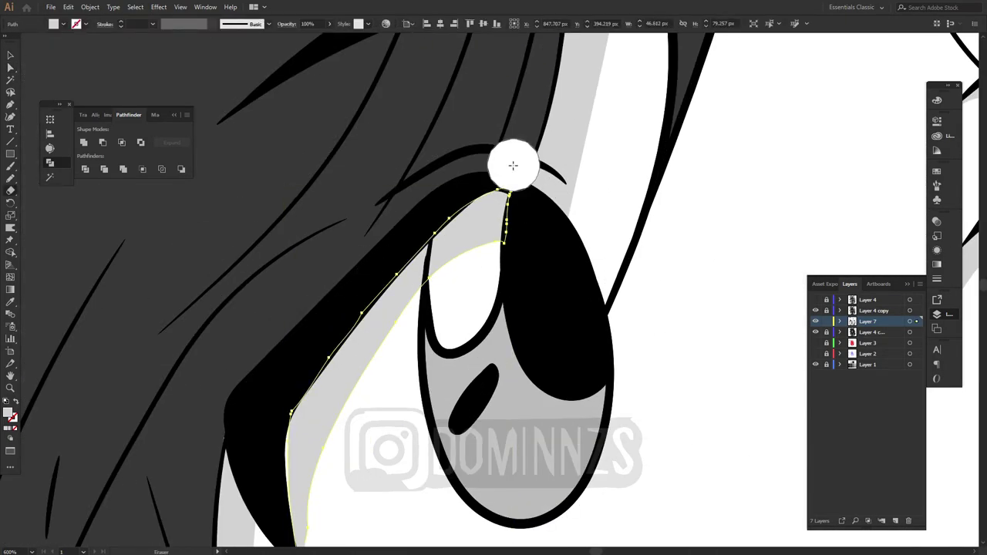
{"action": "key", "text": "ctrl+shift+a"}
{"action": "scroll", "coordinate": [512, 166], "scroll_direction": "down", "scroll_amount": 3}
{"action": "scroll", "coordinate": [571, 367], "scroll_direction": "up", "scroll_amount": 2}
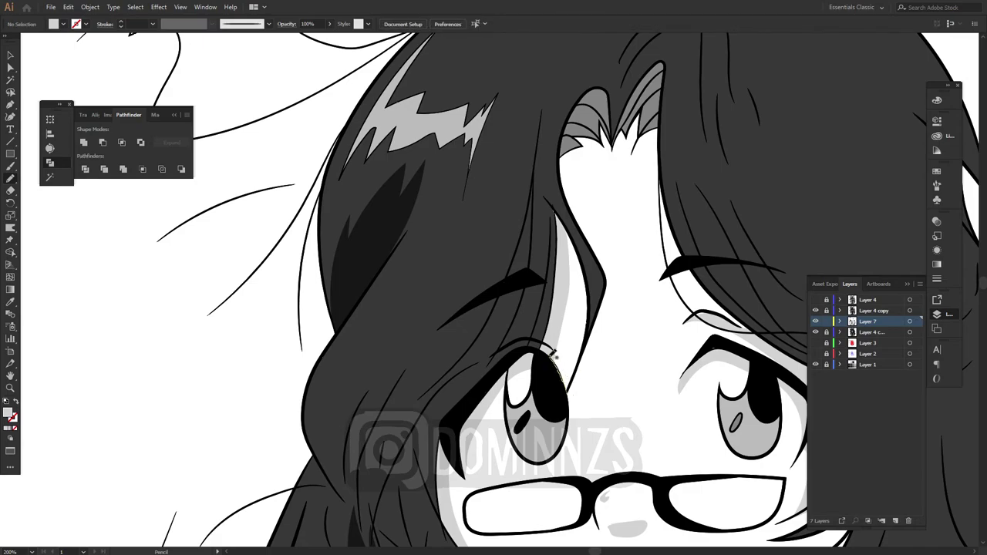
{"action": "scroll", "coordinate": [540, 386], "scroll_direction": "right", "scroll_amount": 5}
{"action": "scroll", "coordinate": [443, 280], "scroll_direction": "down", "scroll_amount": 5}
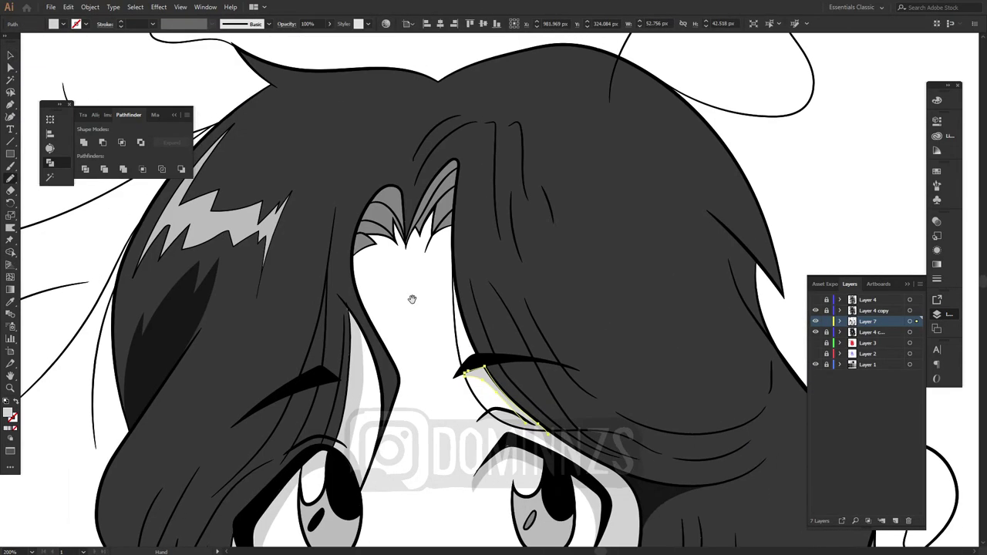
Select all the artwork, then pick the hair artwork on Layer 8
{"action": "key", "text": "v"}
{"action": "key", "text": "ctrl+a"}
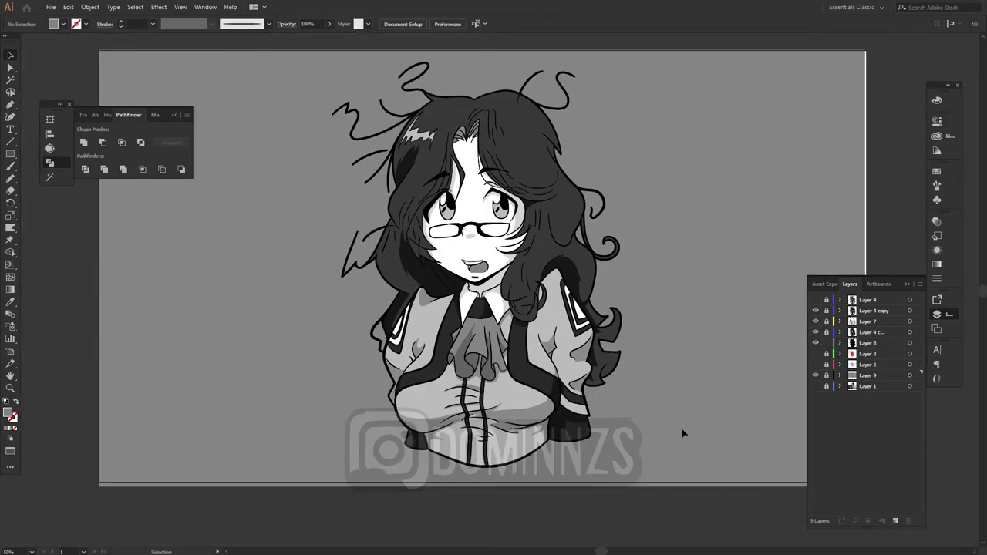
{"action": "left_click", "coordinate": [871, 346]}
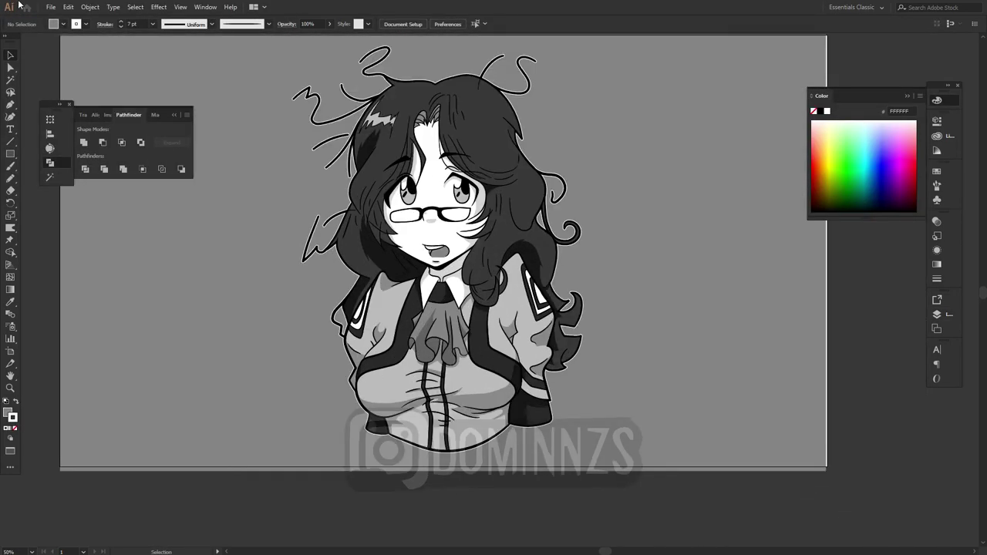
Choose the Layer 4 copy layer and clear the selection
{"action": "left_click", "coordinate": [937, 314]}
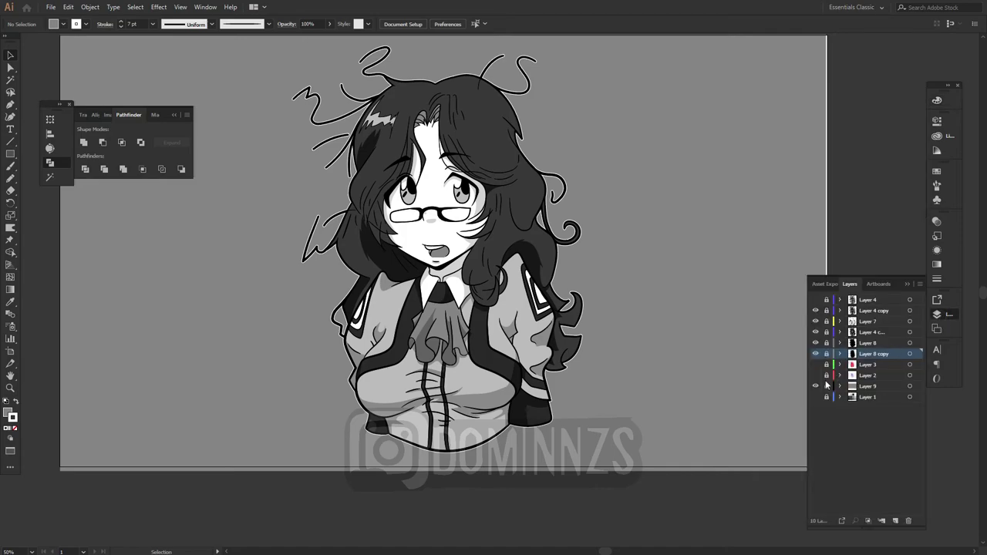
{"action": "left_click", "coordinate": [874, 310]}
{"action": "key", "text": "ctrl+a"}
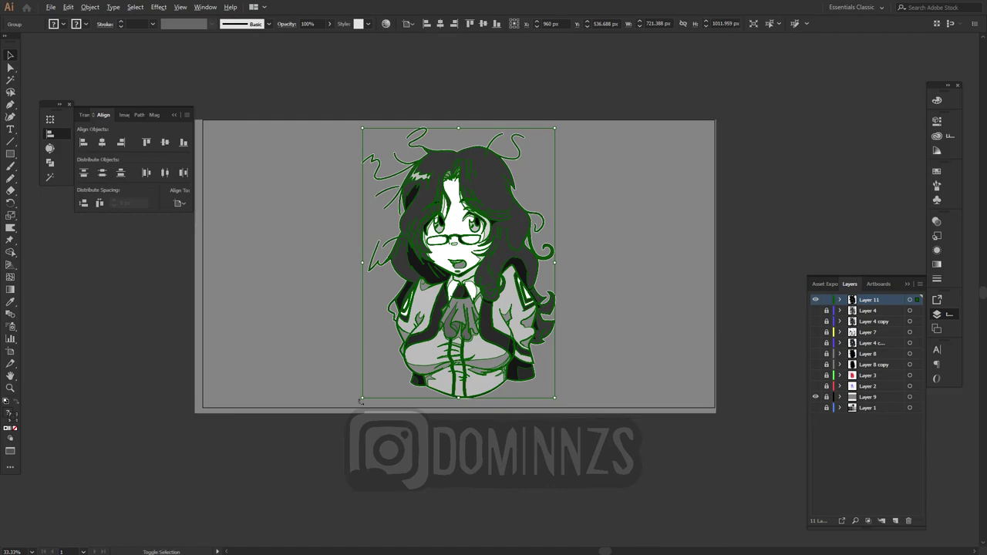
{"action": "left_click", "coordinate": [605, 445]}
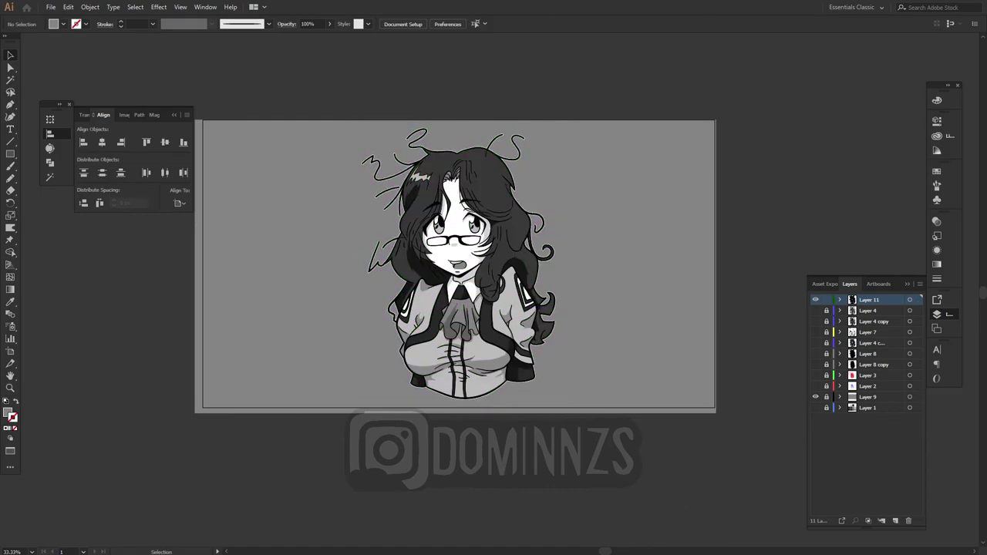
Paste the Instagram logo, shrink it and position it beside the character's neck
{"action": "key", "text": "ctrl+v"}
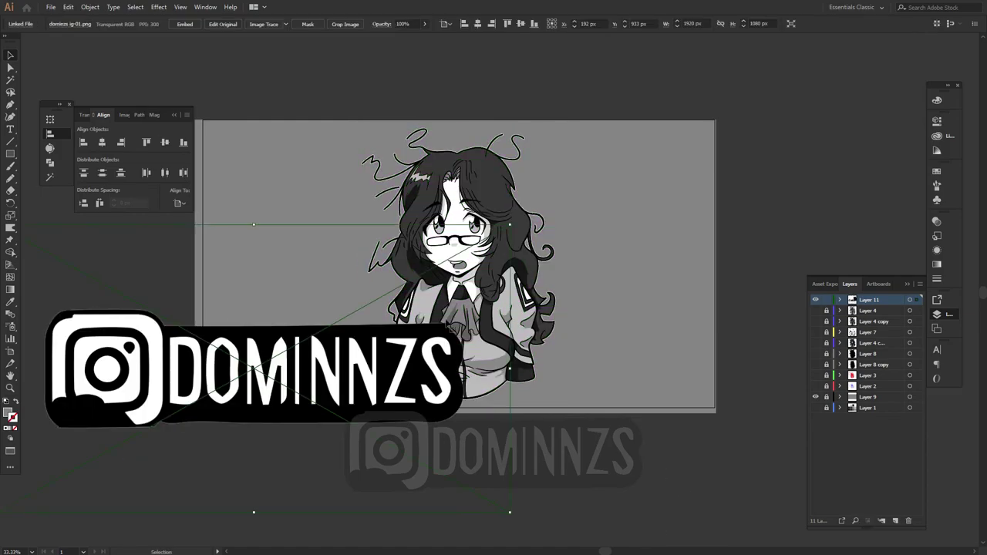
{"action": "left_click_drag", "start_coordinate": [463, 417], "coordinate": [532, 399]}
{"action": "key", "text": "ctrl+plus"}
{"action": "left_click_drag", "start_coordinate": [373, 454], "coordinate": [505, 278]}
{"action": "key", "text": "f"}
{"action": "key", "text": "f"}
{"action": "key", "text": "ctrl+plus"}
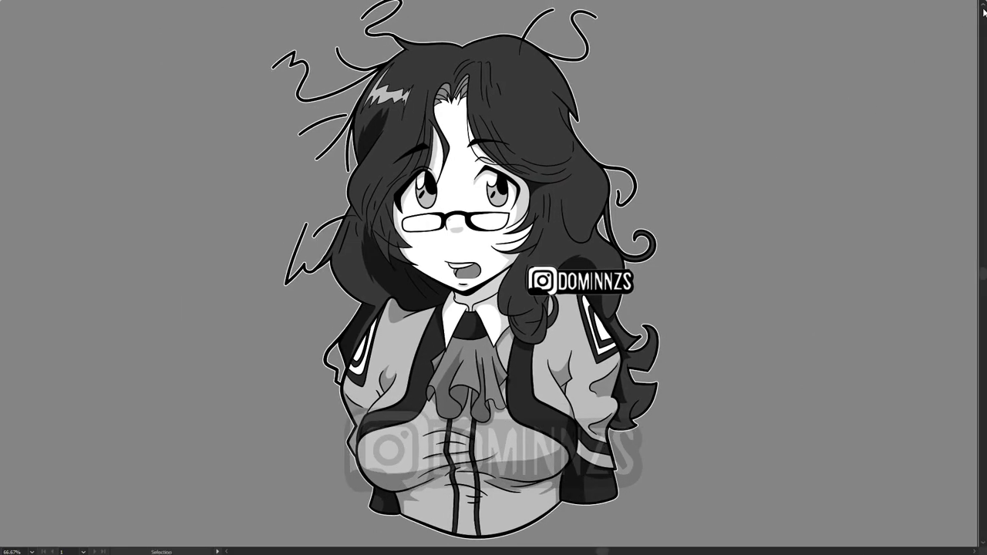